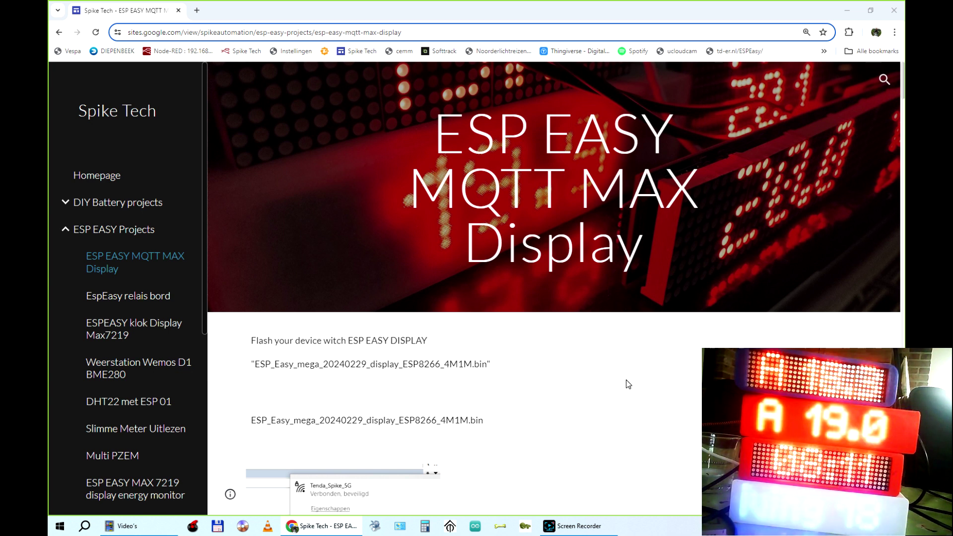
Step: Look through the ESP EASY MQTT MAX Display guide, from flashing the firmware to the Wifi Setup wizard and system info
{"action": "scroll", "coordinate": [629, 378], "scroll_direction": "down", "scroll_amount": 2}
{"action": "scroll", "coordinate": [486, 312], "scroll_direction": "down", "scroll_amount": 2}
{"action": "scroll", "coordinate": [445, 248], "scroll_direction": "down", "scroll_amount": 6}
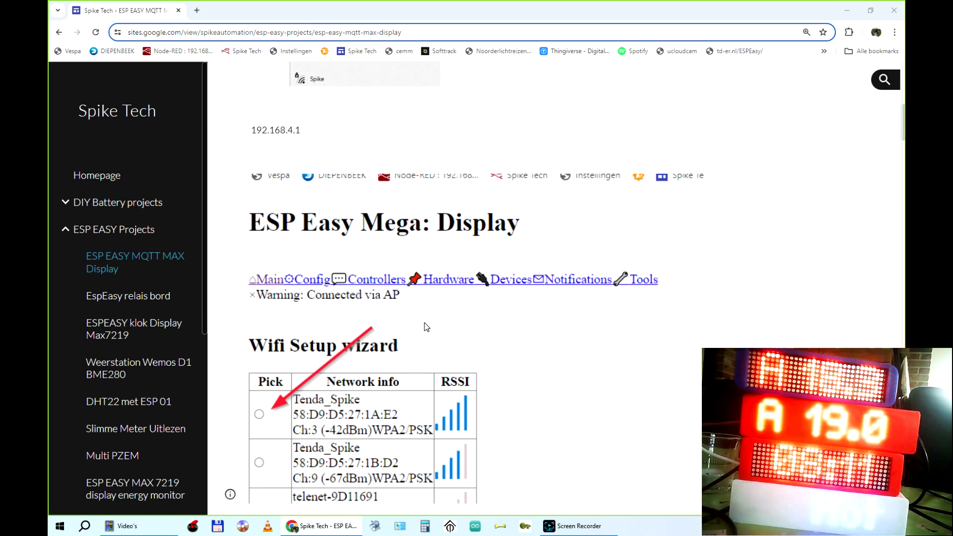
{"action": "scroll", "coordinate": [428, 318], "scroll_direction": "down", "scroll_amount": 3}
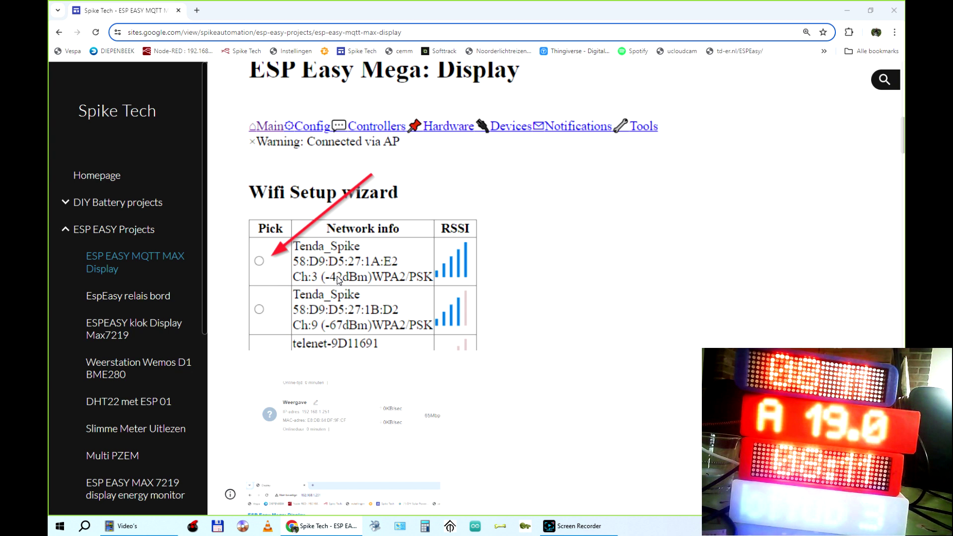
{"action": "scroll", "coordinate": [367, 275], "scroll_direction": "down", "scroll_amount": 4}
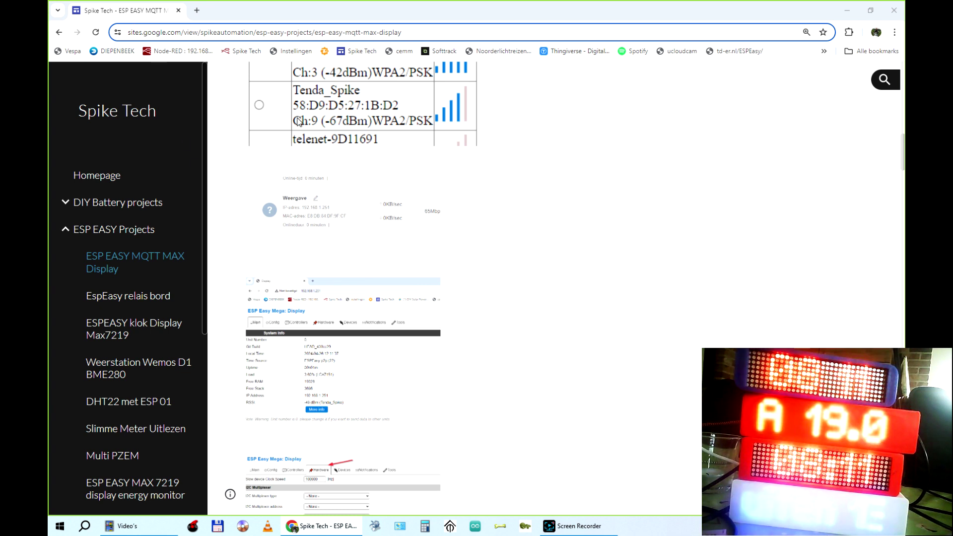
Step: Open the ESP Easy unit at 192.168.1.51 in a new browser tab and go from its node list to MDD T red living
{"action": "left_click", "coordinate": [197, 10]}
{"action": "left_click", "coordinate": [231, 33]}
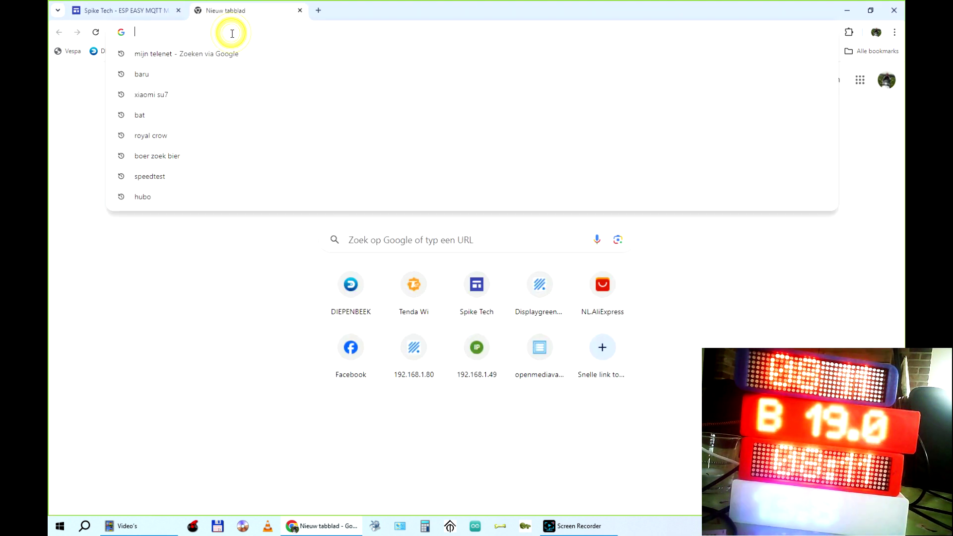
{"action": "type", "text": "192.168.1.51"}
{"action": "key", "text": "Return"}
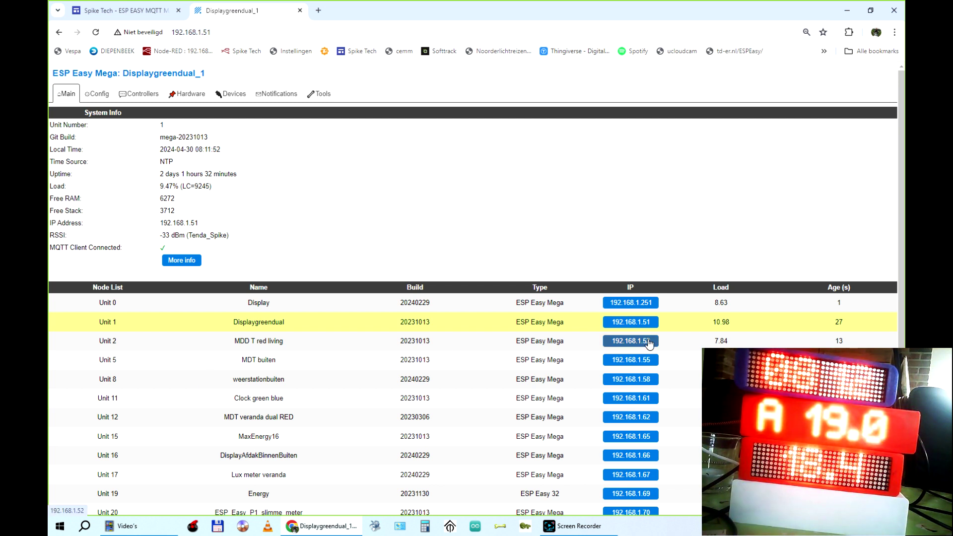
{"action": "left_click", "coordinate": [624, 343]}
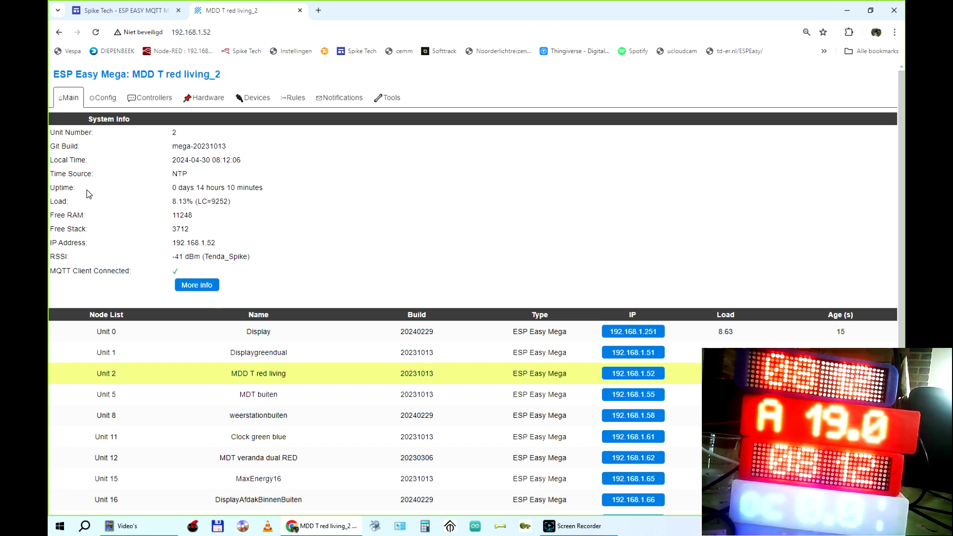
Step: Review the unit's main configuration, including its unit name, unit number, Wifi settings and client IP filtering
{"action": "left_click", "coordinate": [102, 99]}
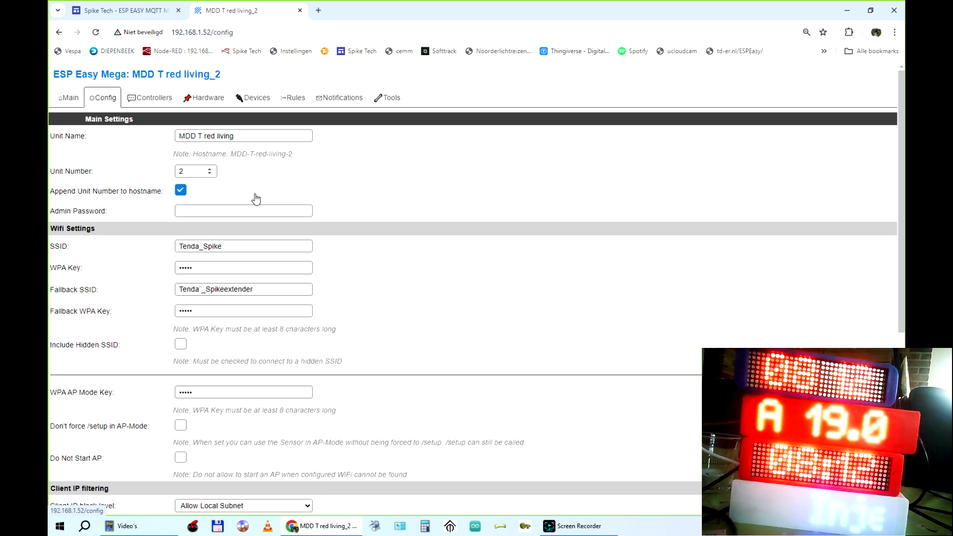
{"action": "scroll", "coordinate": [351, 186], "scroll_direction": "down", "scroll_amount": 6}
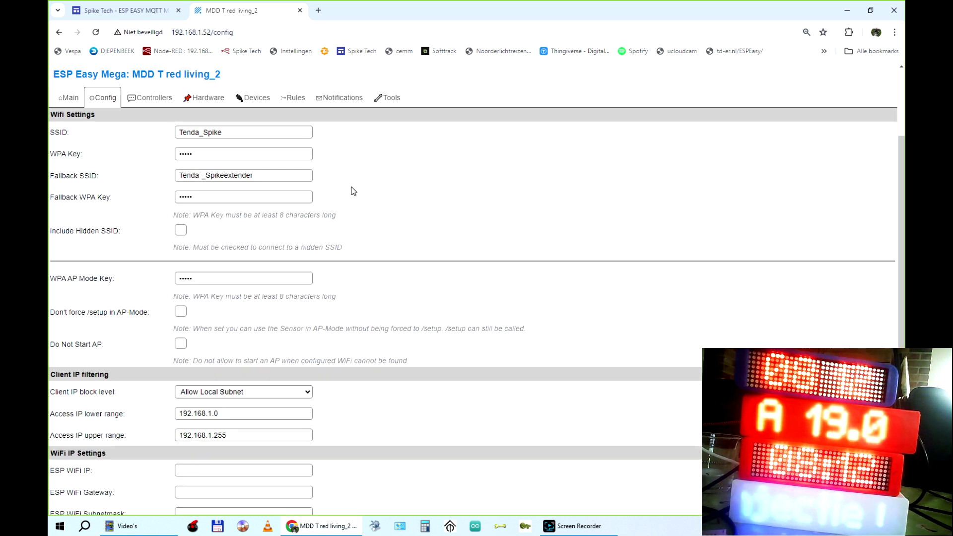
{"action": "scroll", "coordinate": [339, 219], "scroll_direction": "up", "scroll_amount": 2}
{"action": "scroll", "coordinate": [338, 215], "scroll_direction": "up", "scroll_amount": 3}
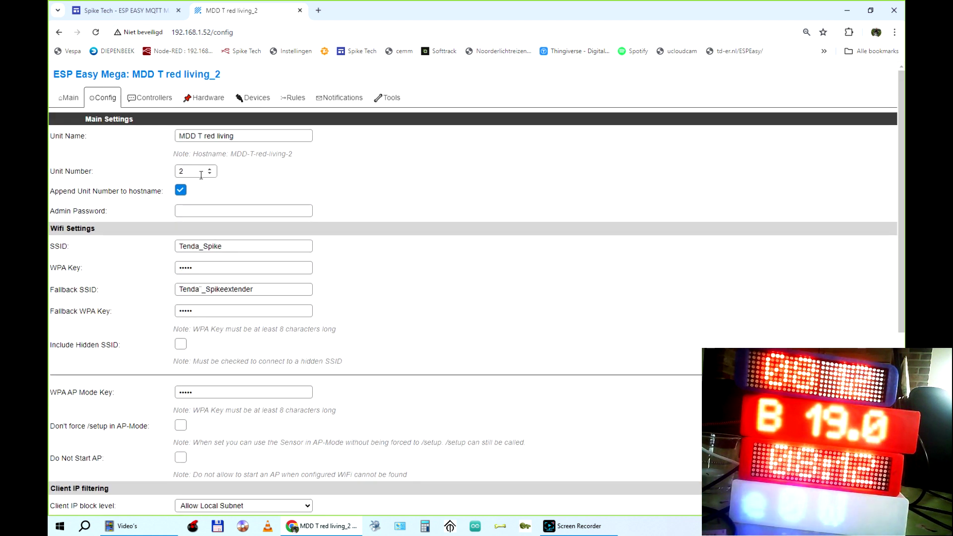
Step: Review the Domoticz MQTT controller's connection, credentials and topic settings, and the unit's I2C, SPI and GPIO hardware settings
{"action": "left_click", "coordinate": [148, 98]}
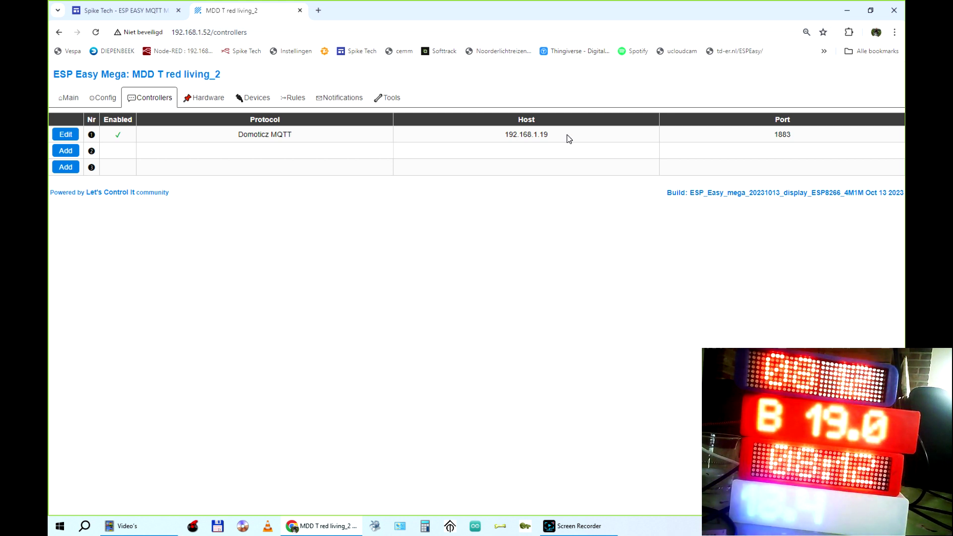
{"action": "left_click", "coordinate": [68, 135]}
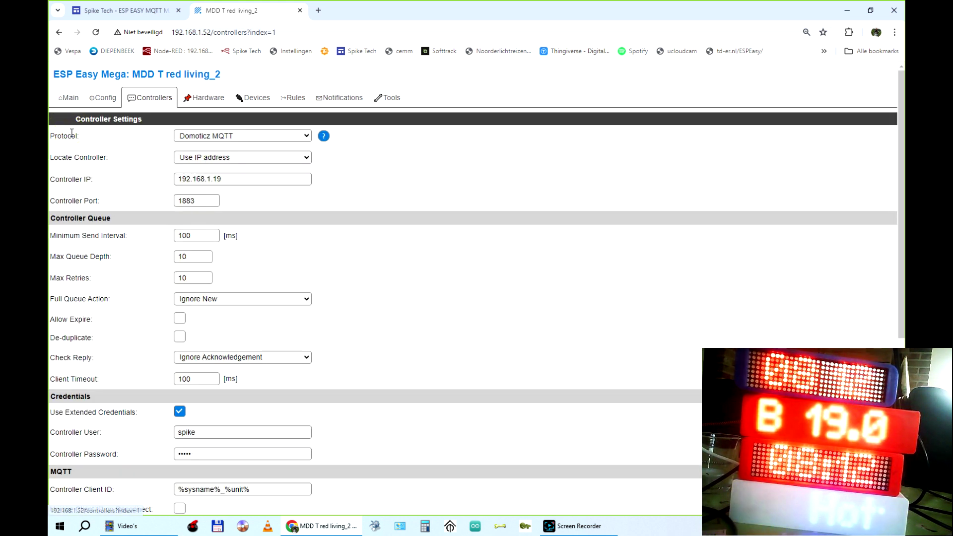
{"action": "scroll", "coordinate": [255, 312], "scroll_direction": "down", "scroll_amount": 3}
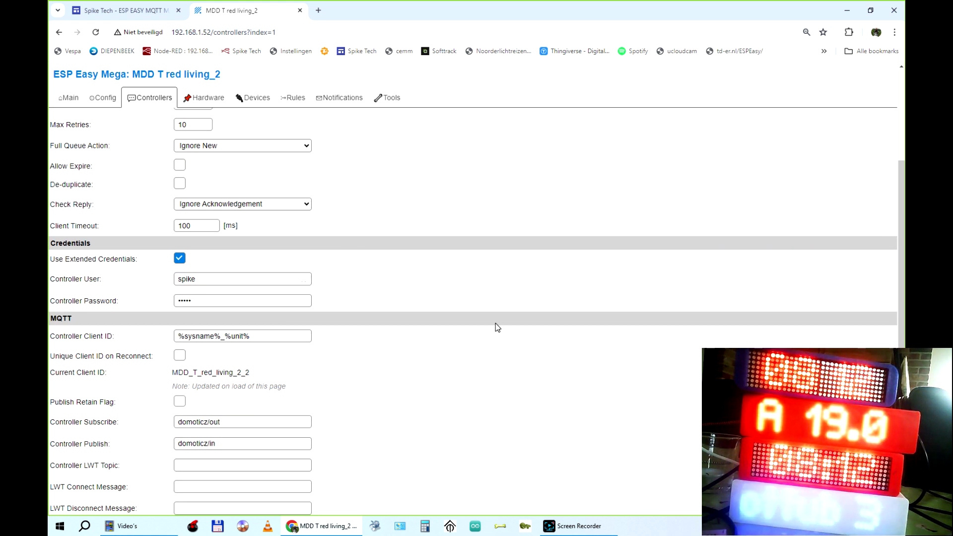
{"action": "scroll", "coordinate": [495, 326], "scroll_direction": "down", "scroll_amount": 3}
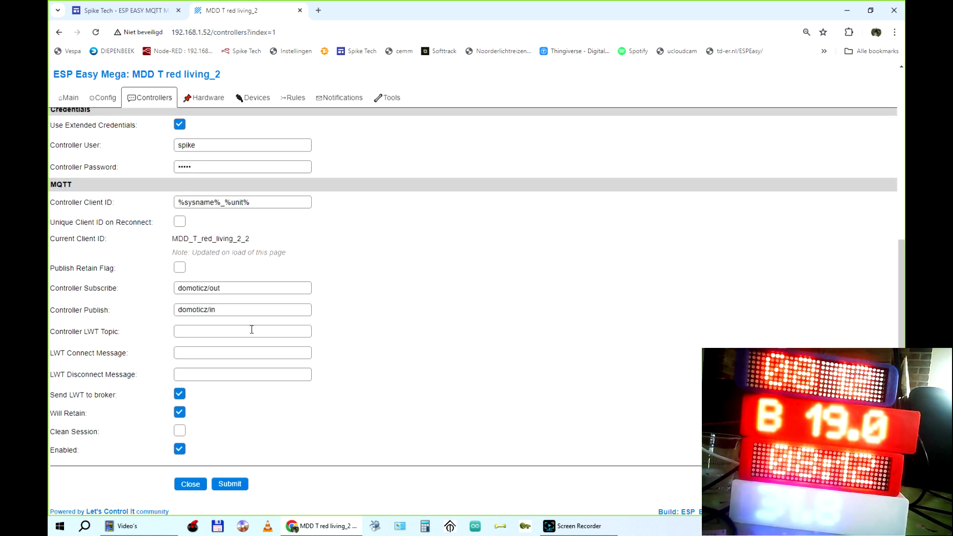
{"action": "scroll", "coordinate": [333, 329], "scroll_direction": "up", "scroll_amount": 6}
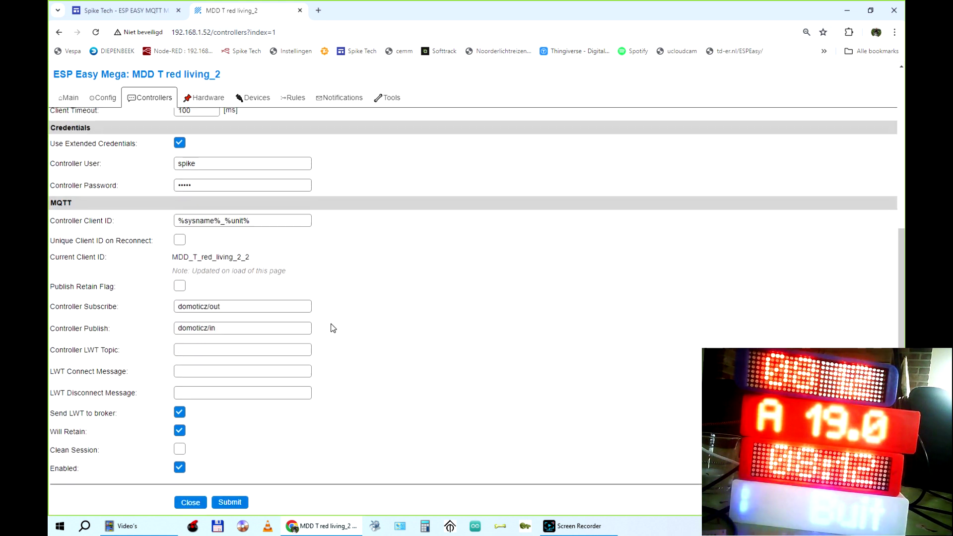
{"action": "left_click", "coordinate": [202, 100]}
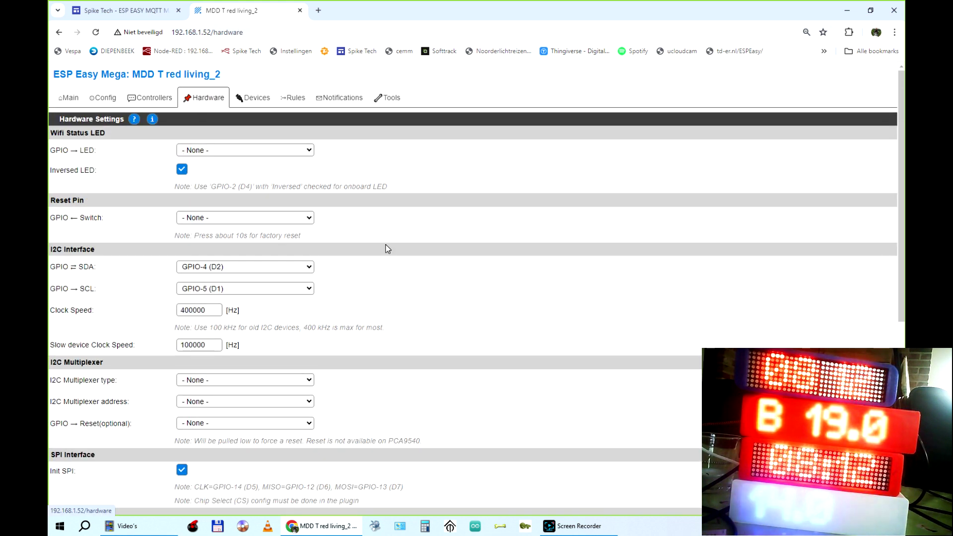
{"action": "scroll", "coordinate": [449, 294], "scroll_direction": "down", "scroll_amount": 4}
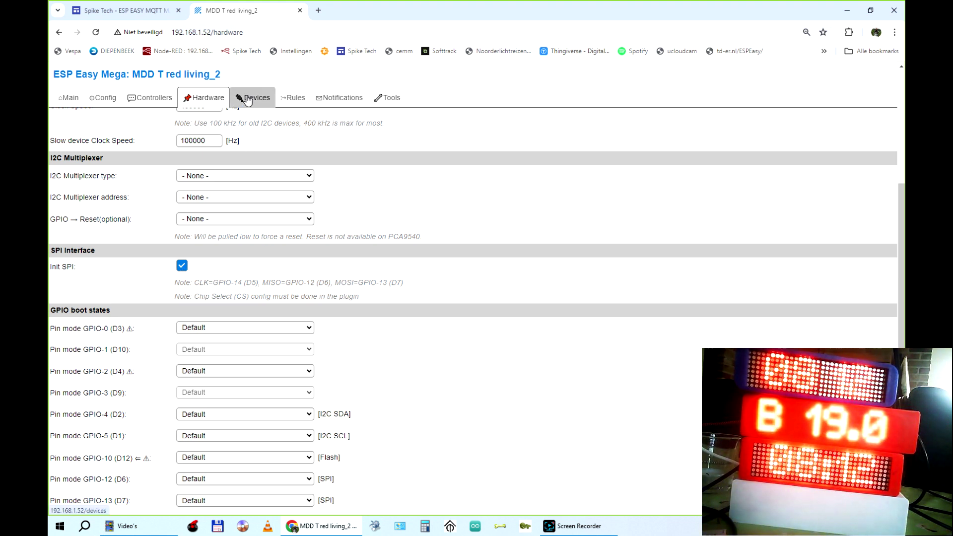
Step: Delete the display2 MAX7219 dot matrix device from task 3
{"action": "left_click", "coordinate": [247, 98]}
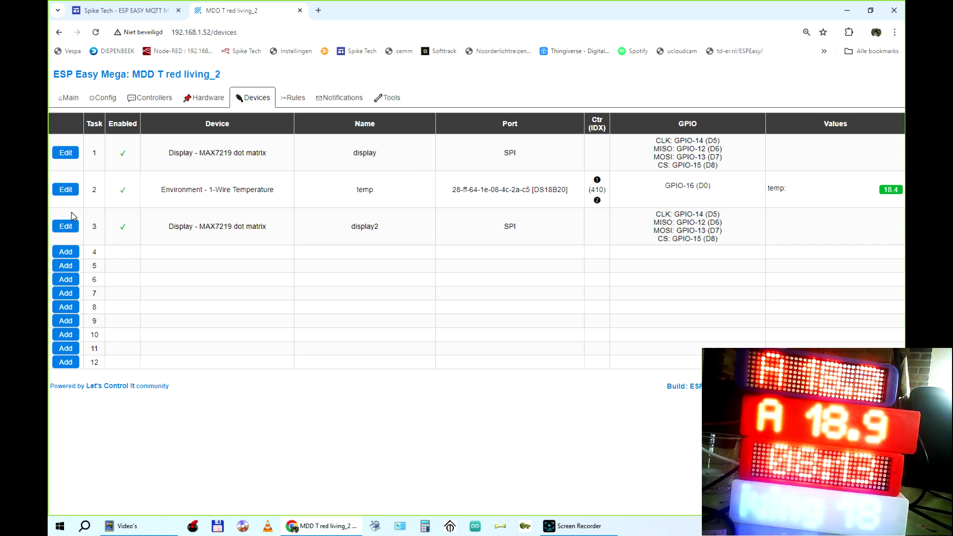
{"action": "left_click", "coordinate": [64, 227]}
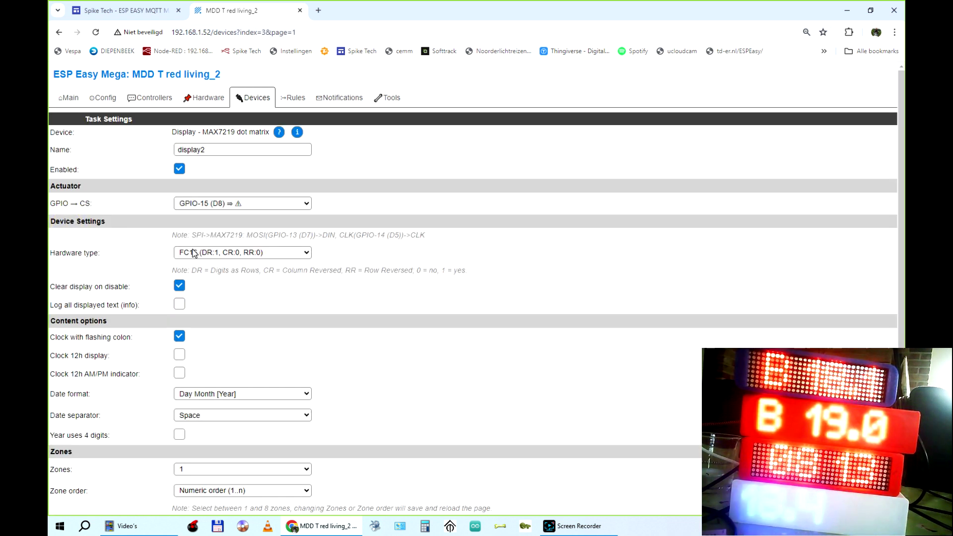
{"action": "scroll", "coordinate": [186, 332], "scroll_direction": "down", "scroll_amount": 3}
{"action": "left_click", "coordinate": [145, 487]}
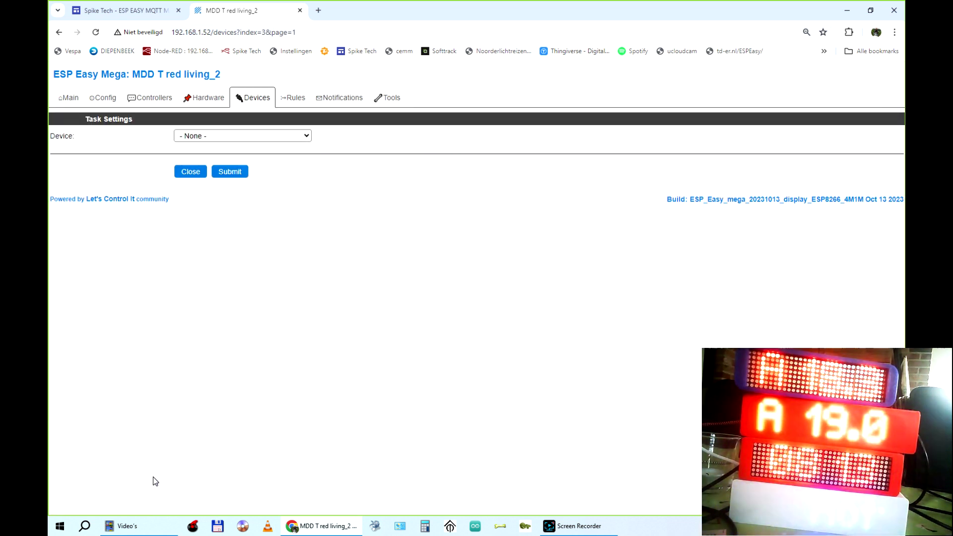
Step: Assign the Generic - MQTT Import device to the emptied task 3
{"action": "left_click", "coordinate": [236, 135]}
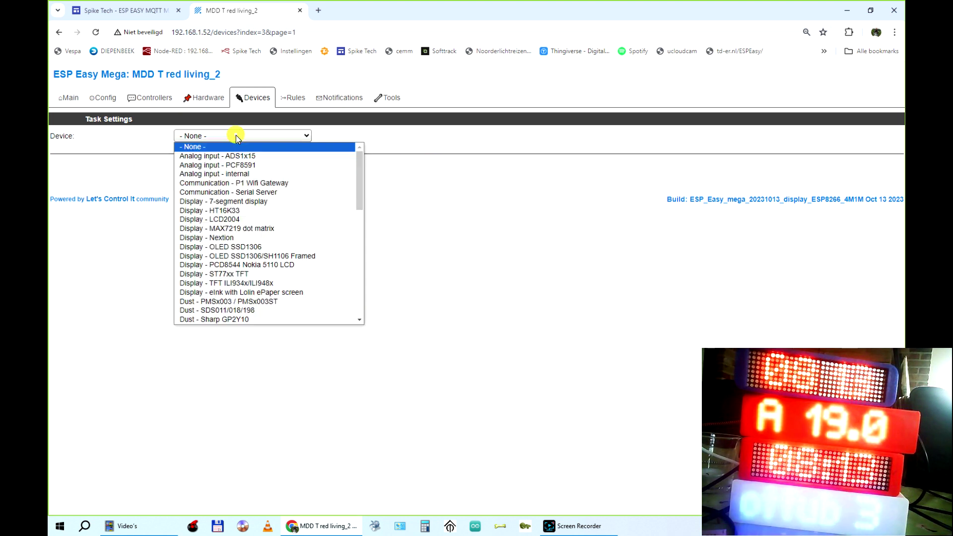
{"action": "scroll", "coordinate": [272, 232], "scroll_direction": "down", "scroll_amount": 5}
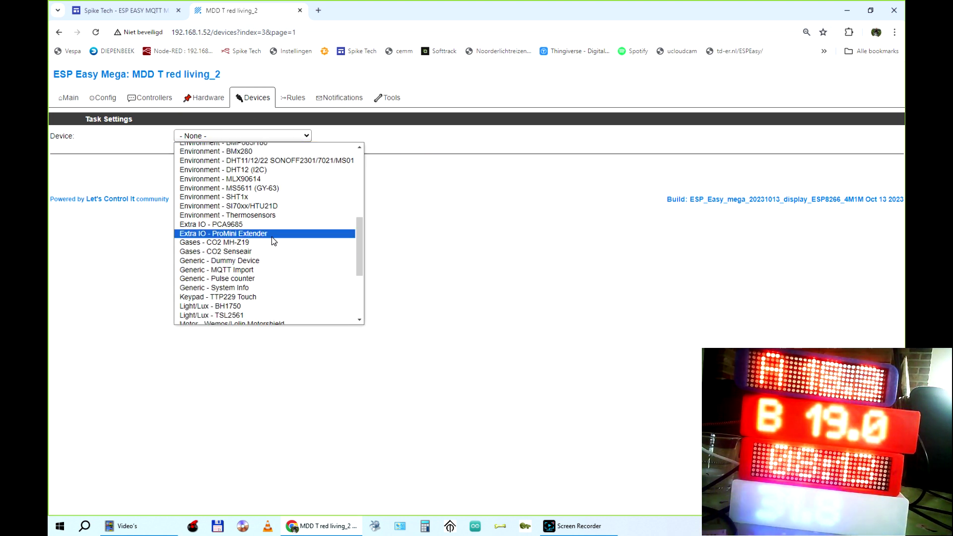
{"action": "scroll", "coordinate": [277, 260], "scroll_direction": "up", "scroll_amount": 4}
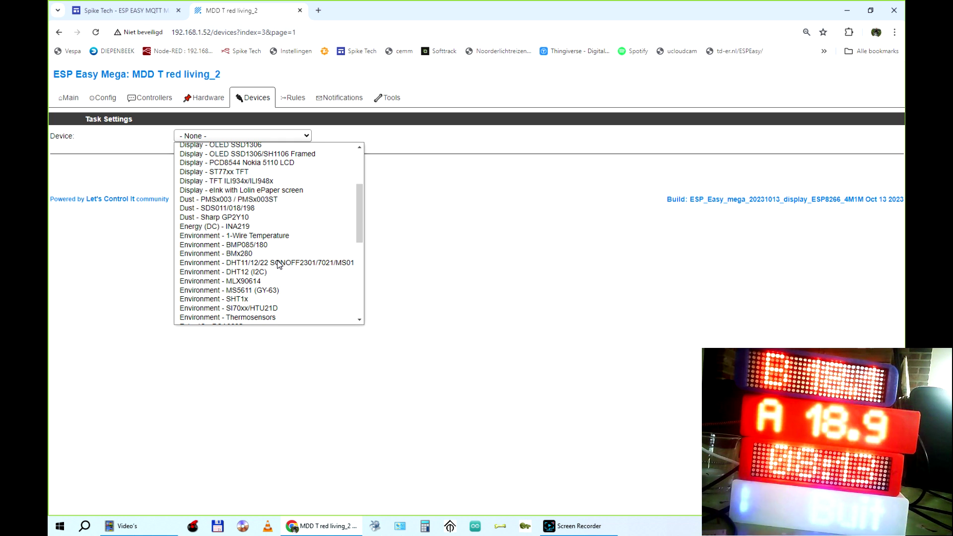
{"action": "scroll", "coordinate": [279, 264], "scroll_direction": "down", "scroll_amount": 4}
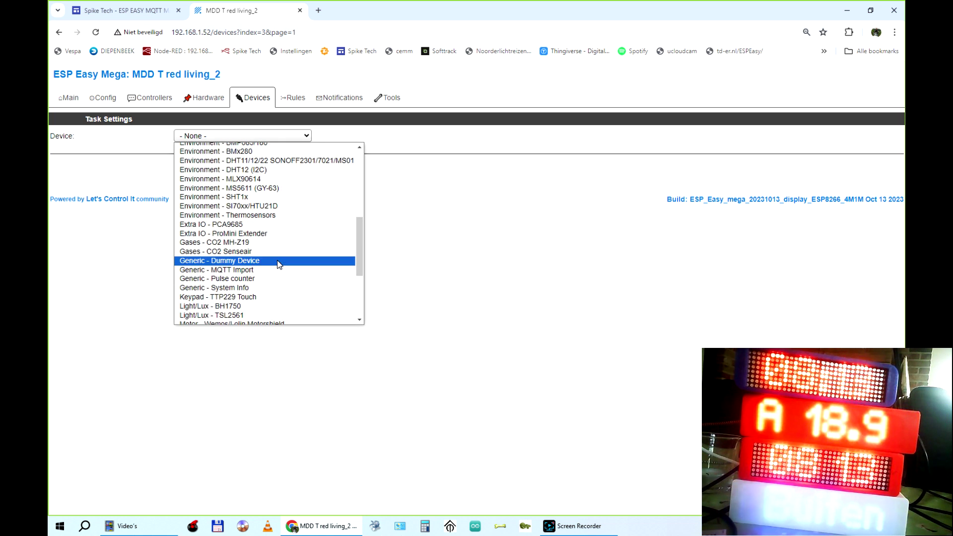
{"action": "left_click", "coordinate": [239, 270]}
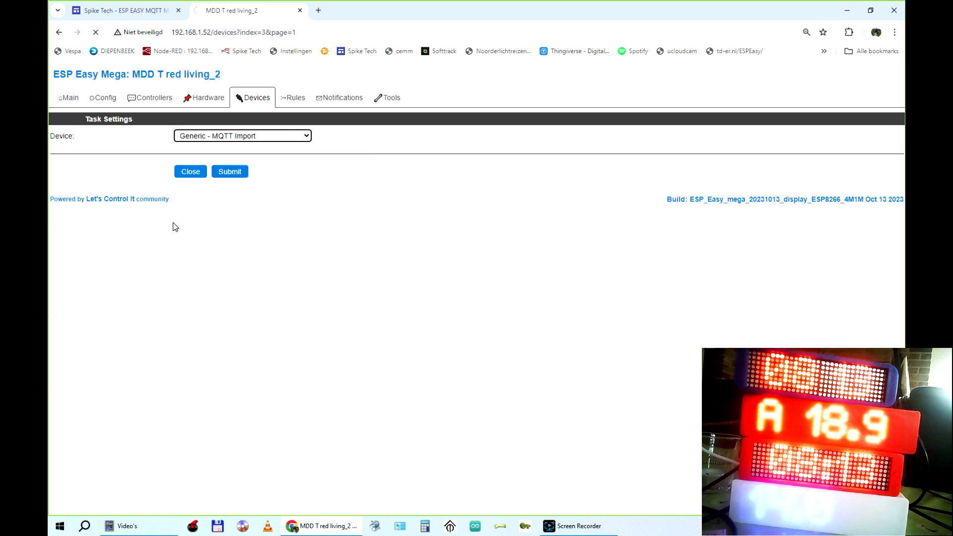
Step: Name the MQTT Import task MQTT and enable it, leaving MQTT Topic 1 open for entry
{"action": "left_click", "coordinate": [195, 149]}
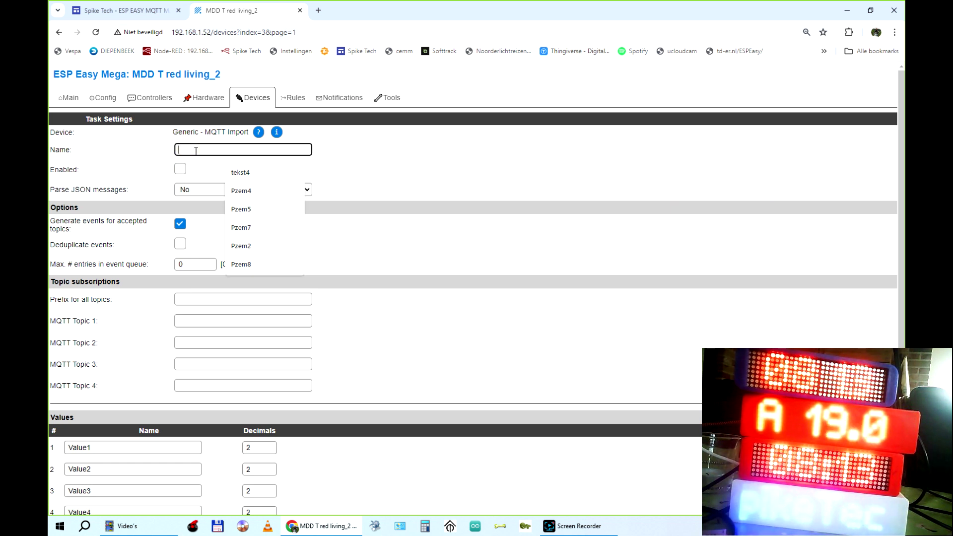
{"action": "type", "text": "MQTT"}
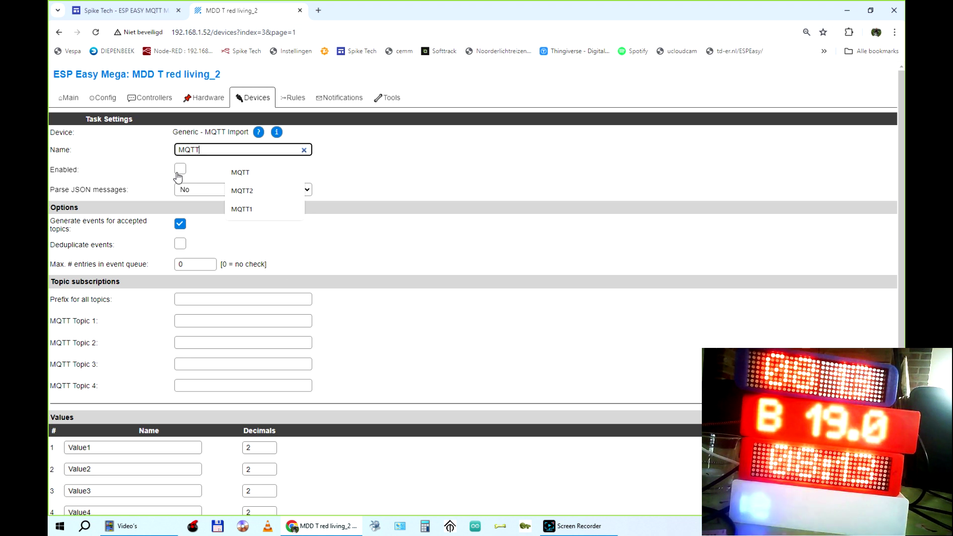
{"action": "left_click", "coordinate": [180, 171]}
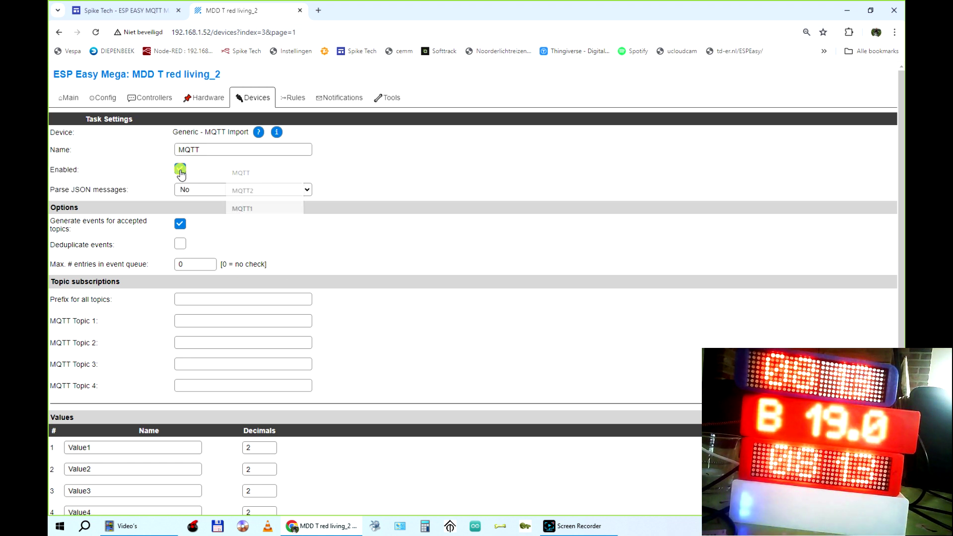
{"action": "left_click", "coordinate": [188, 324]}
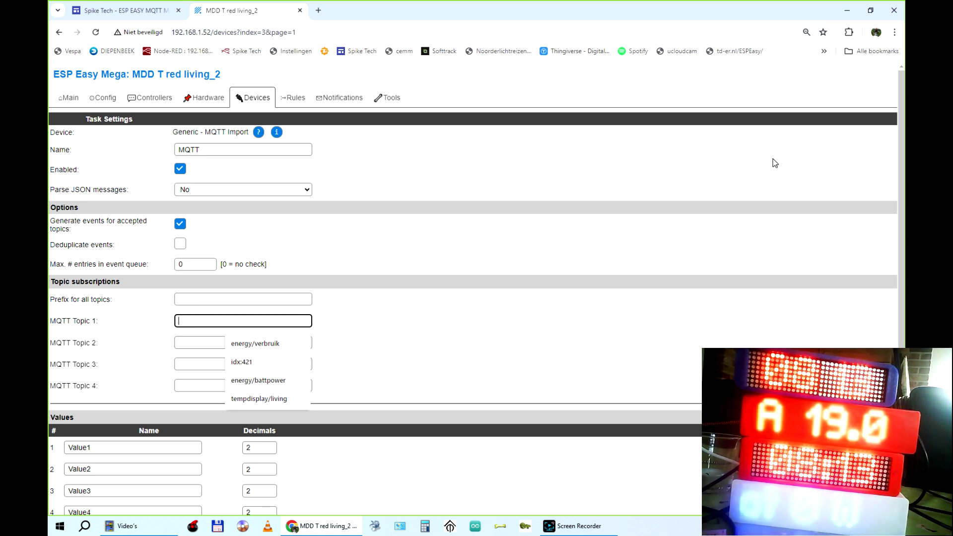
Step: Switch to MQTT Explorer for the broker at 192.168.1.19 and maximize its window
{"action": "left_click", "coordinate": [847, 9]}
{"action": "double_click", "coordinate": [769, 72]}
{"action": "double_click", "coordinate": [769, 72]}
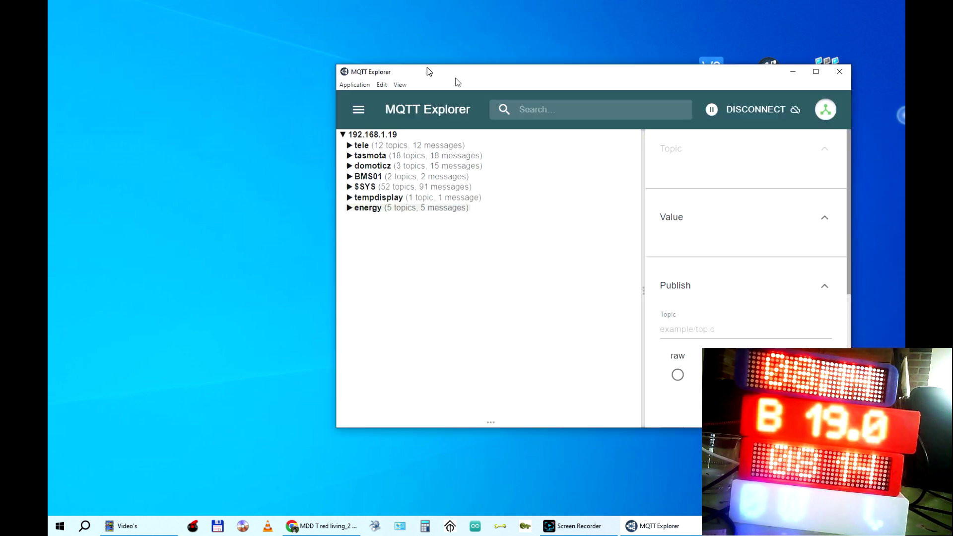
{"action": "left_click_drag", "start_coordinate": [427, 68], "coordinate": [308, 52]}
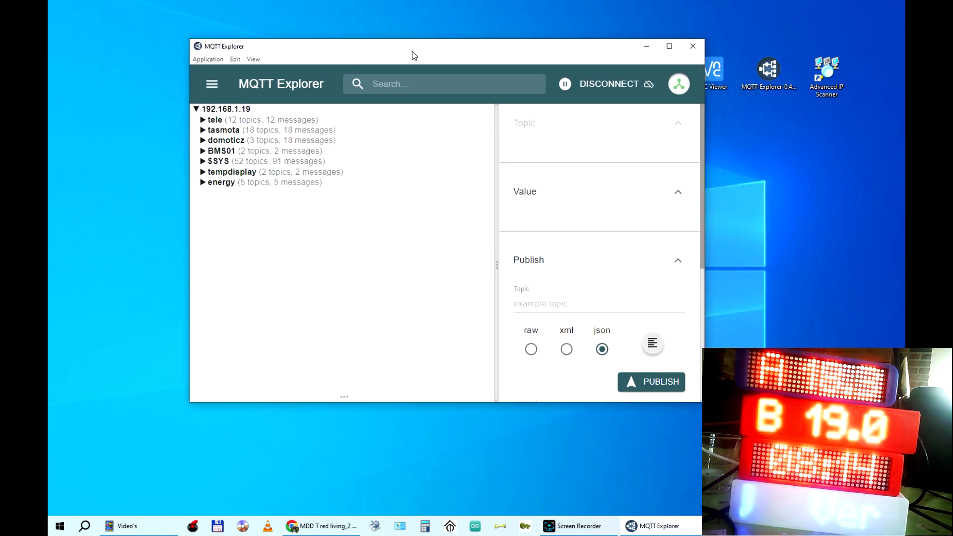
{"action": "double_click", "coordinate": [413, 52]}
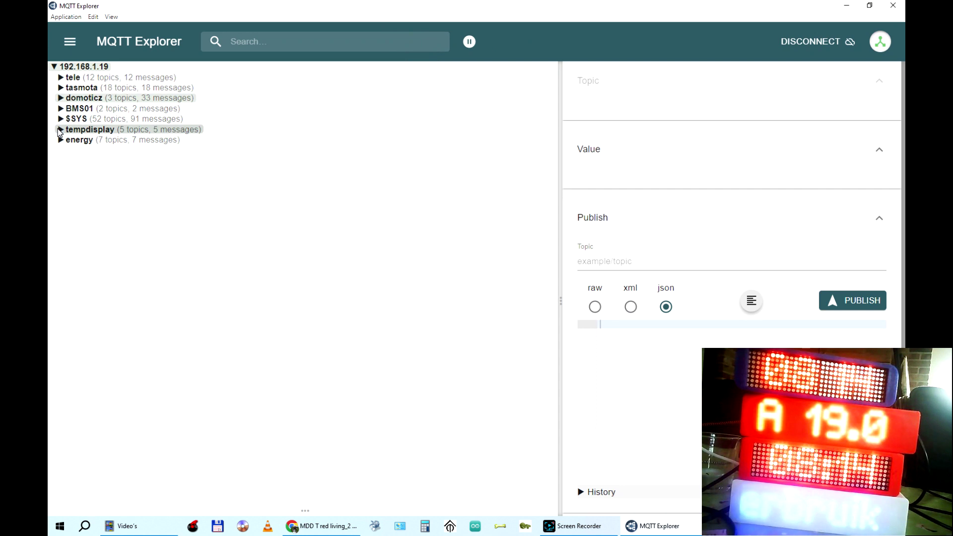
Step: Examine the topics under tempdisplay and energy in MQTT Explorer, and return to the MQTT task settings in the browser
{"action": "left_click", "coordinate": [60, 129]}
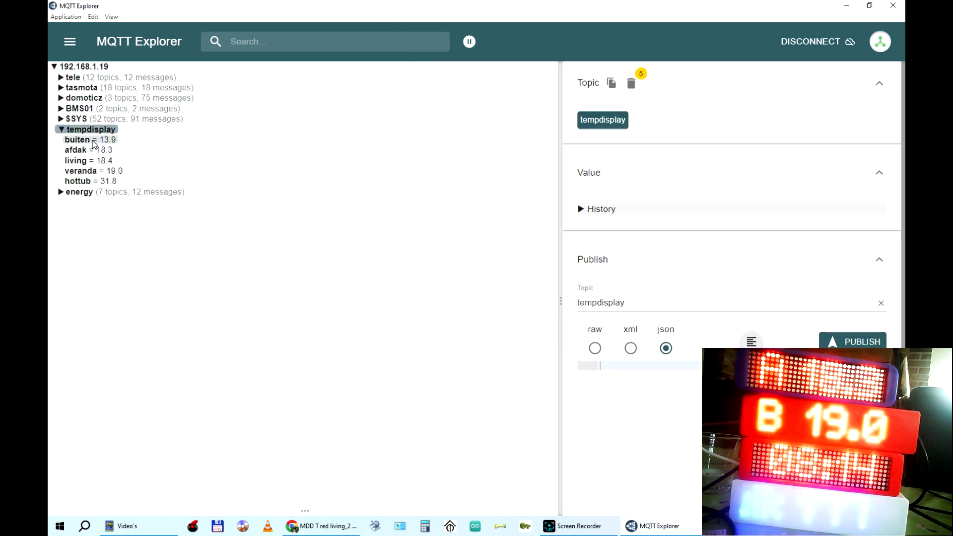
{"action": "left_click", "coordinate": [60, 194]}
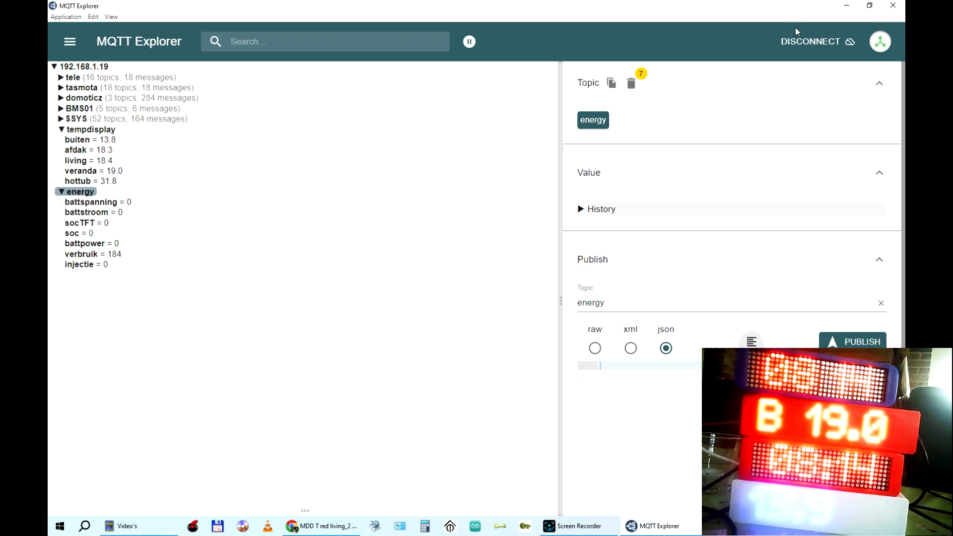
{"action": "left_click", "coordinate": [846, 6]}
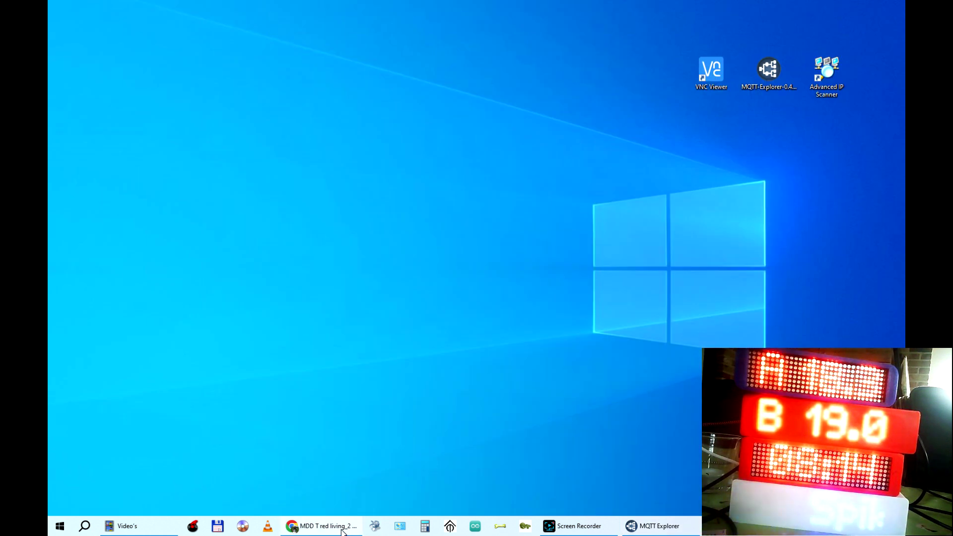
{"action": "left_click", "coordinate": [338, 528]}
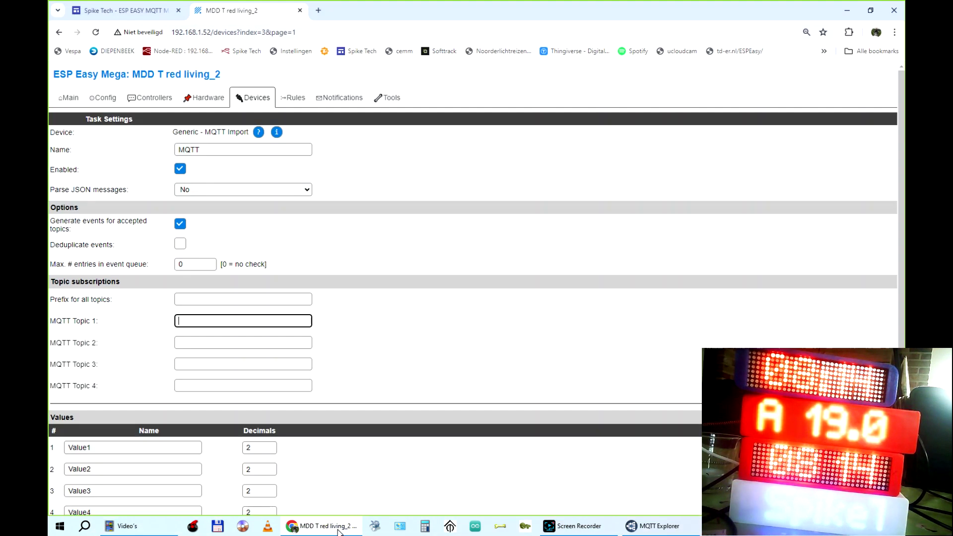
Step: Open Node-RED at 192.168.1.19 in a new browser tab and show the TempDisplay flow
{"action": "left_click", "coordinate": [317, 10]}
{"action": "left_click", "coordinate": [154, 52]}
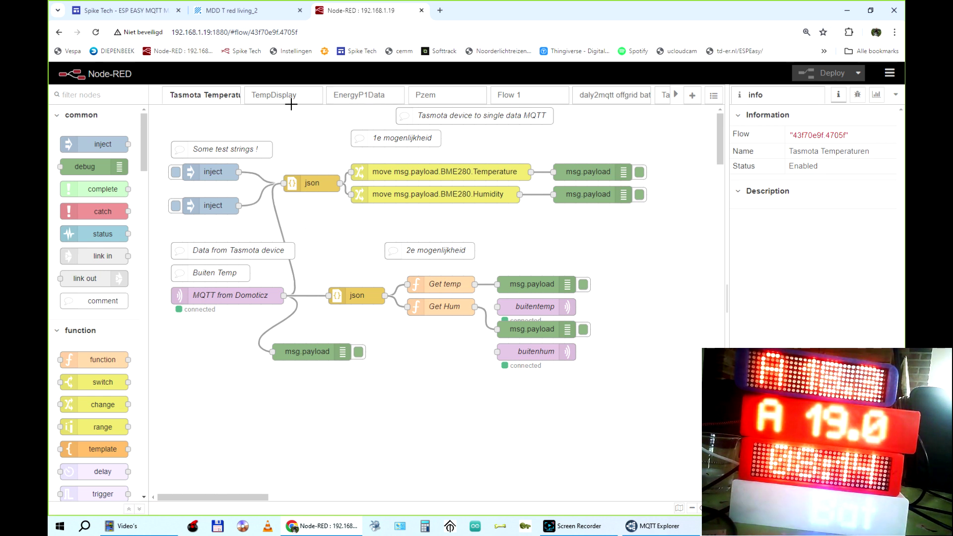
{"action": "left_click", "coordinate": [270, 97]}
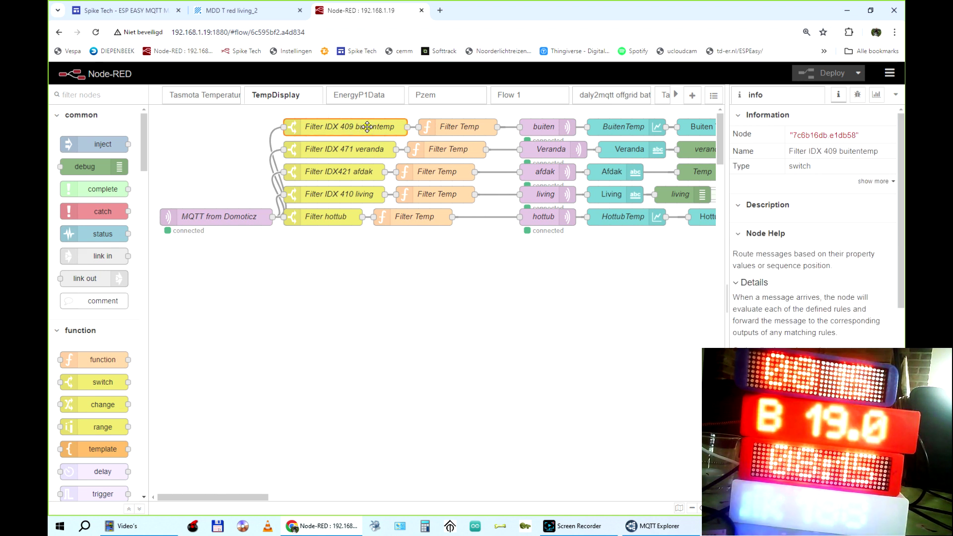
Step: Inspect the rule of the Filter IDX 409 buitentemp switch node and the code of its Filter Temp function node
{"action": "double_click", "coordinate": [367, 126]}
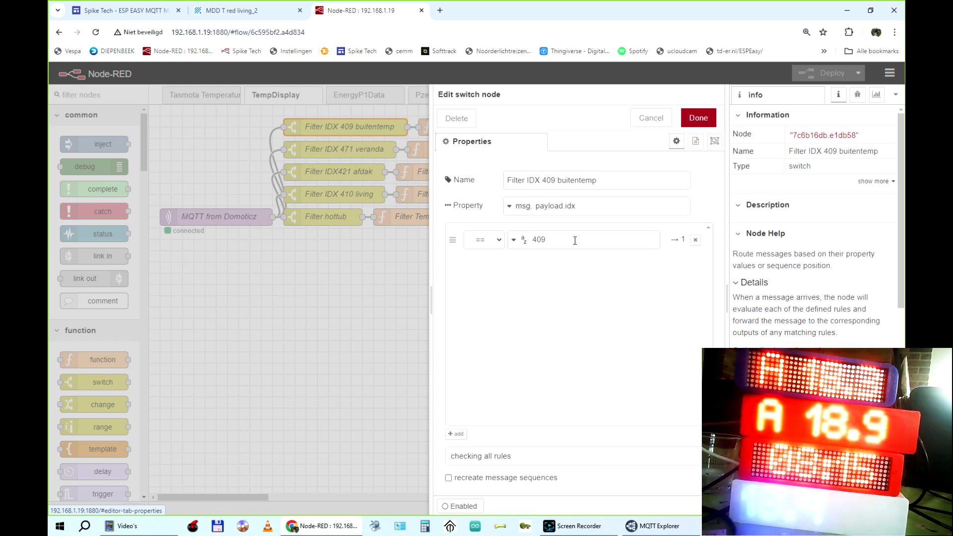
{"action": "left_click", "coordinate": [651, 118]}
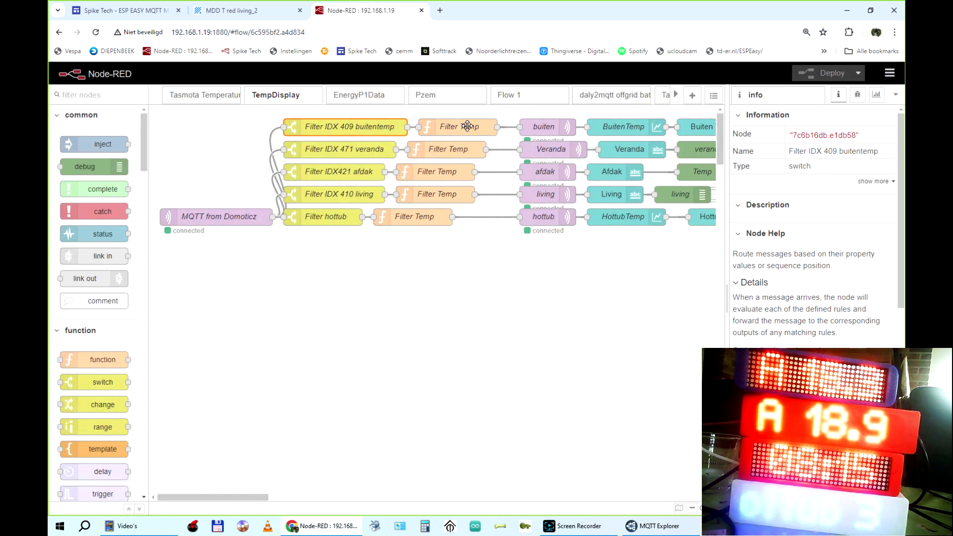
{"action": "double_click", "coordinate": [467, 126]}
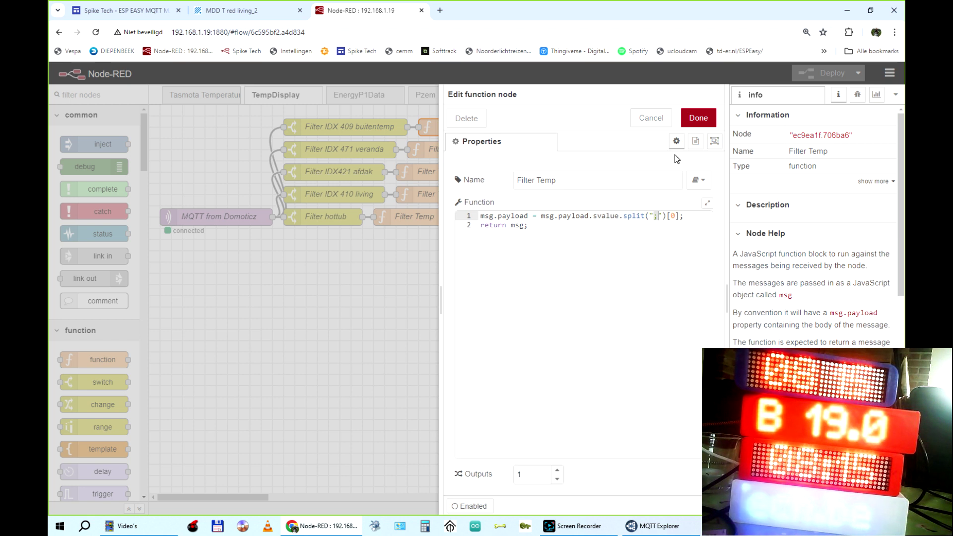
{"action": "left_click", "coordinate": [697, 120]}
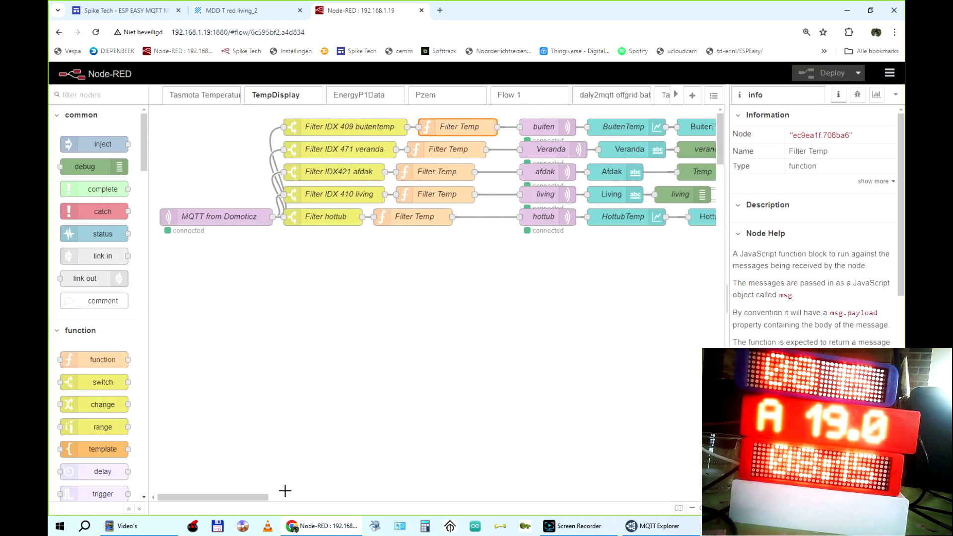
Step: Activate the buiten debug node at the end of its row and deploy the flow
{"action": "left_click_drag", "start_coordinate": [252, 498], "coordinate": [300, 497]}
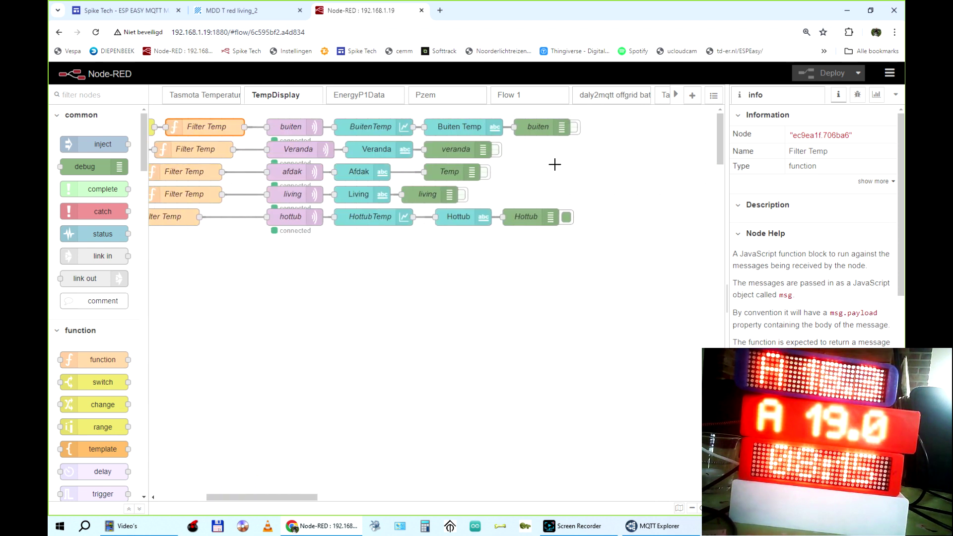
{"action": "left_click", "coordinate": [574, 128]}
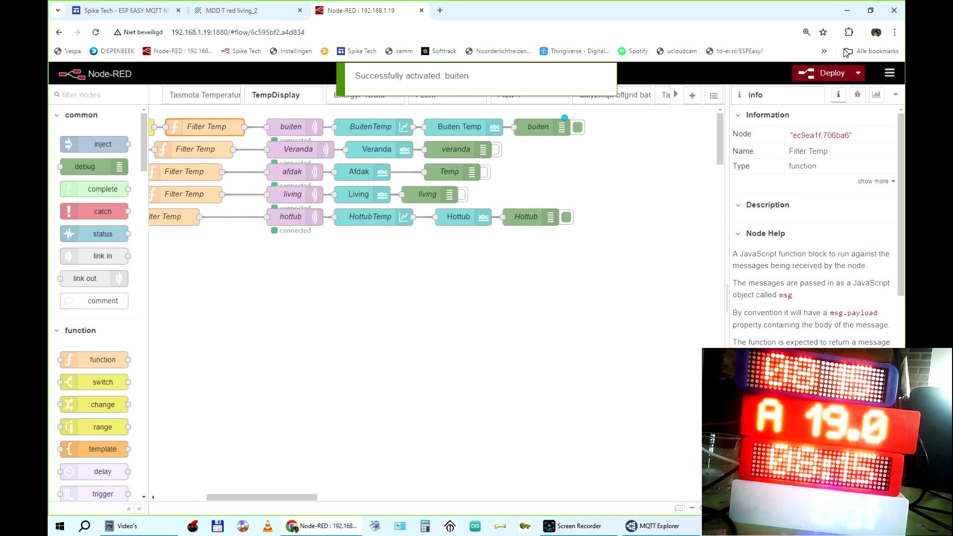
{"action": "left_click", "coordinate": [819, 74]}
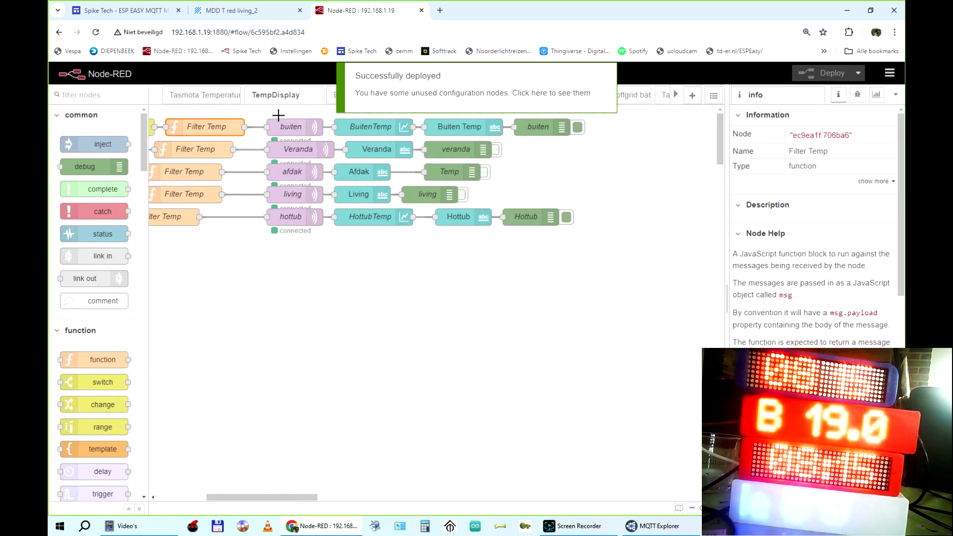
Step: Limit the debug messages to the current flow and shift the buiten debug node slightly farther from the Buiten Temp node in the same row
{"action": "left_click", "coordinate": [861, 93]}
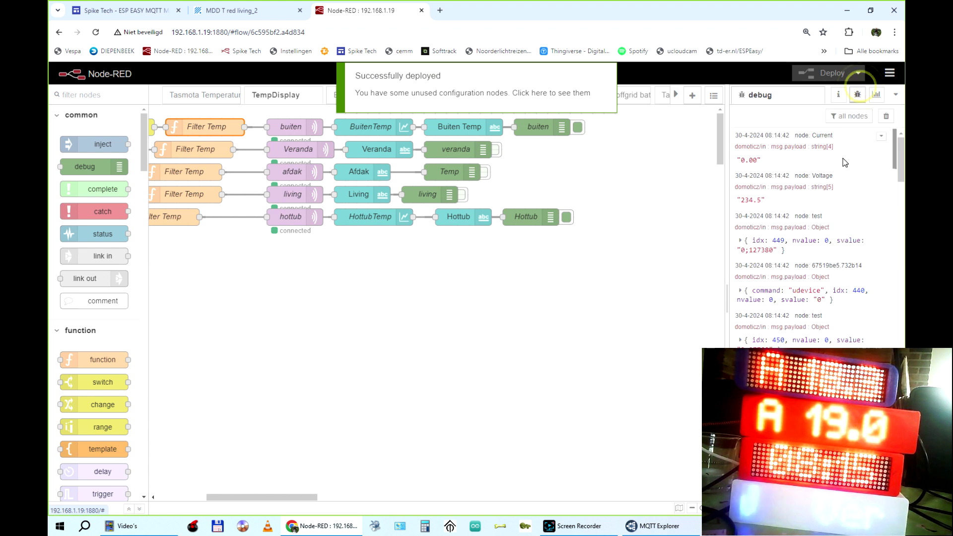
{"action": "left_click", "coordinate": [850, 115]}
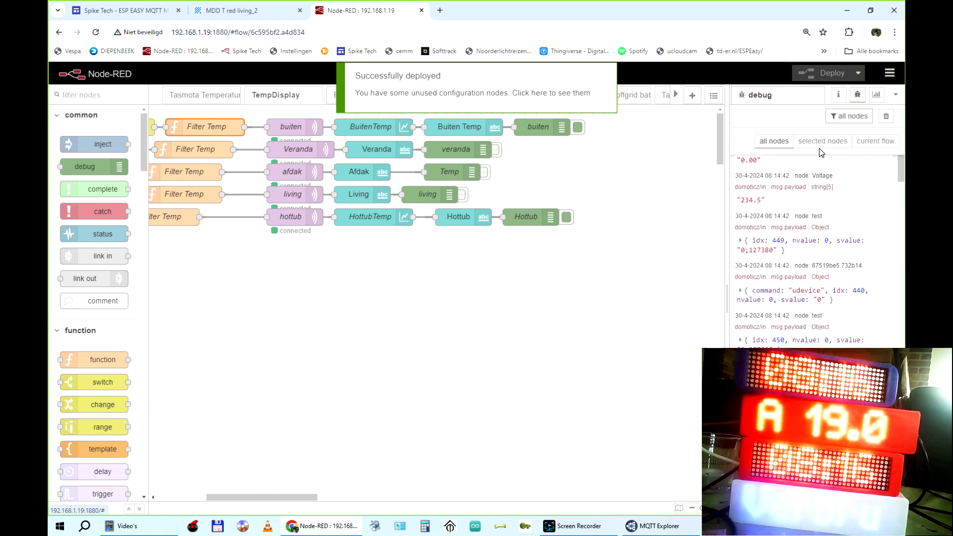
{"action": "left_click", "coordinate": [875, 142]}
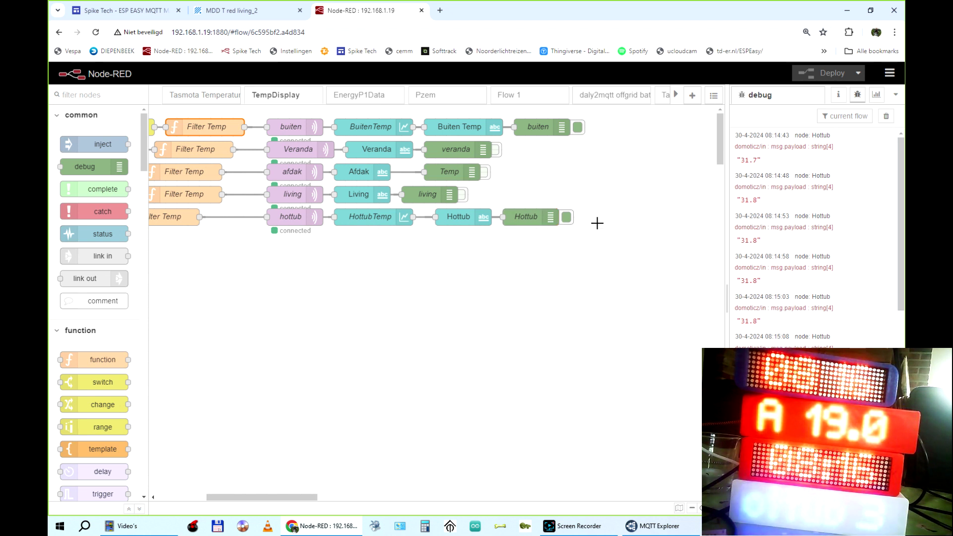
{"action": "left_click_drag", "start_coordinate": [556, 130], "coordinate": [601, 140]}
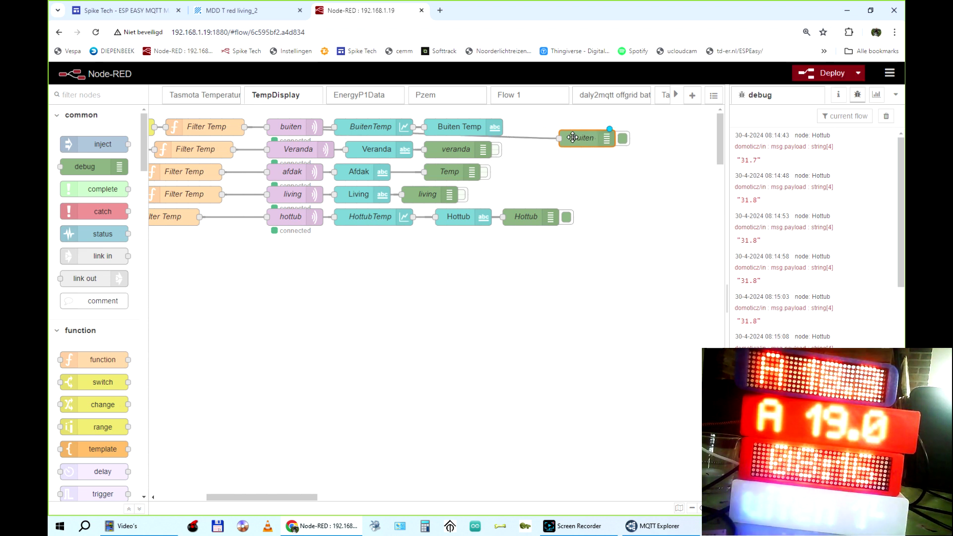
{"action": "left_click_drag", "start_coordinate": [573, 137], "coordinate": [551, 126]}
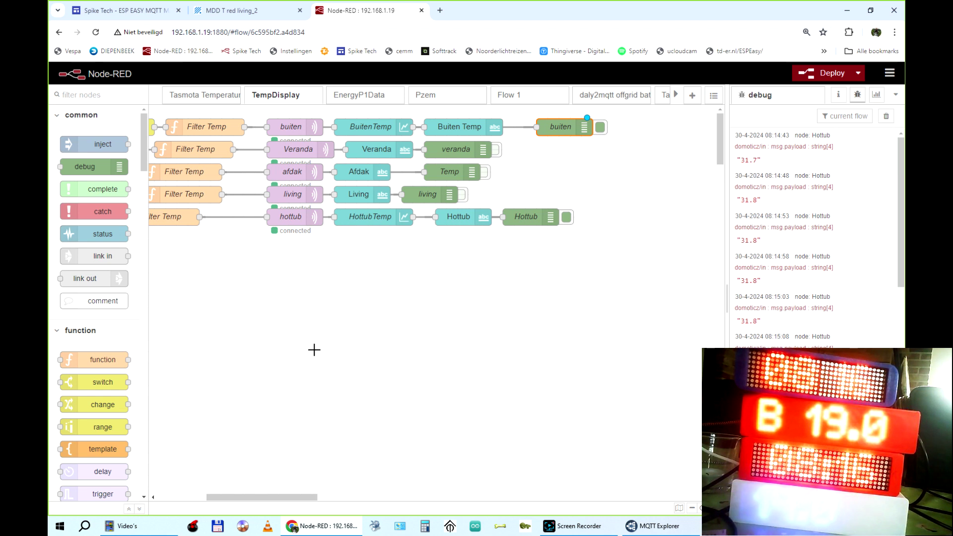
Step: Inspect the Filter hottub switch node and its Filter Temp function node, leaving both without changes
{"action": "left_click_drag", "start_coordinate": [293, 498], "coordinate": [265, 497]}
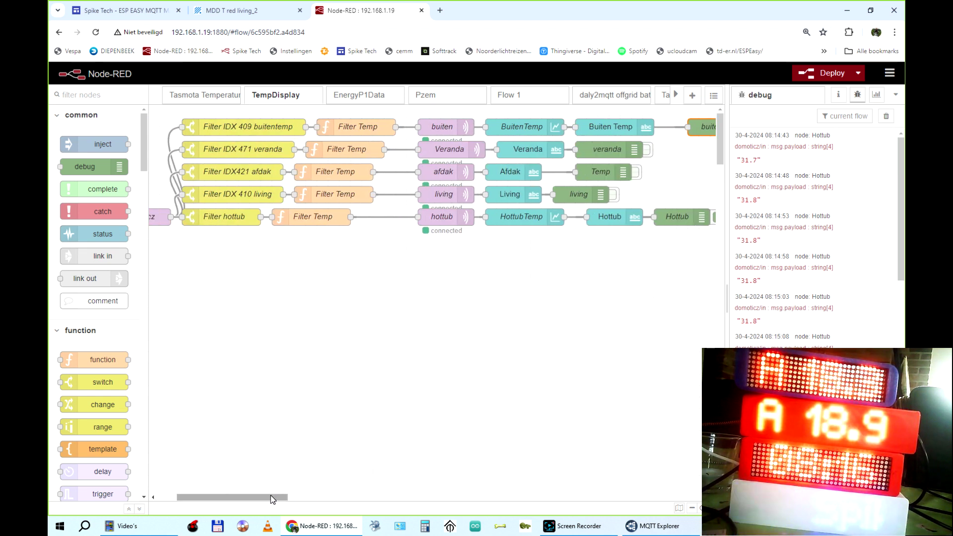
{"action": "double_click", "coordinate": [230, 219]}
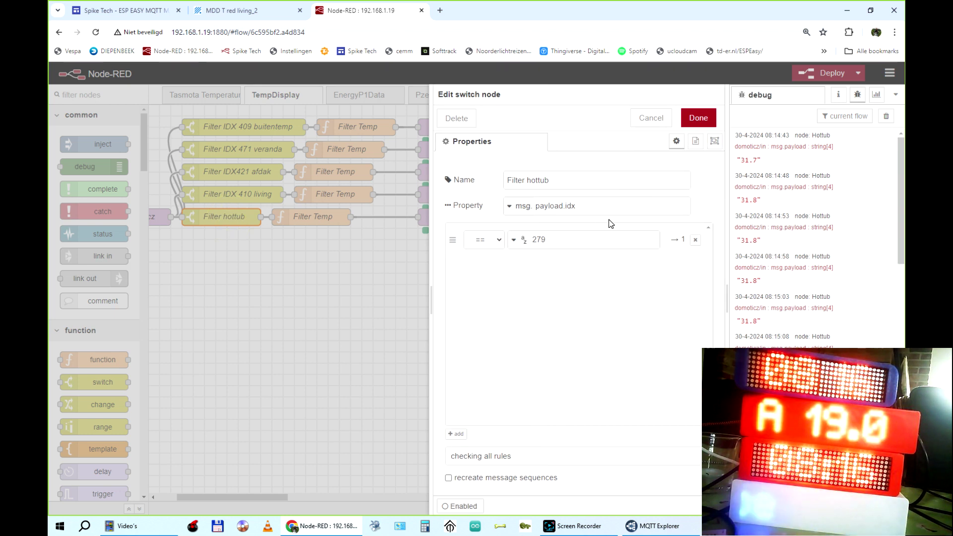
{"action": "left_click", "coordinate": [645, 118]}
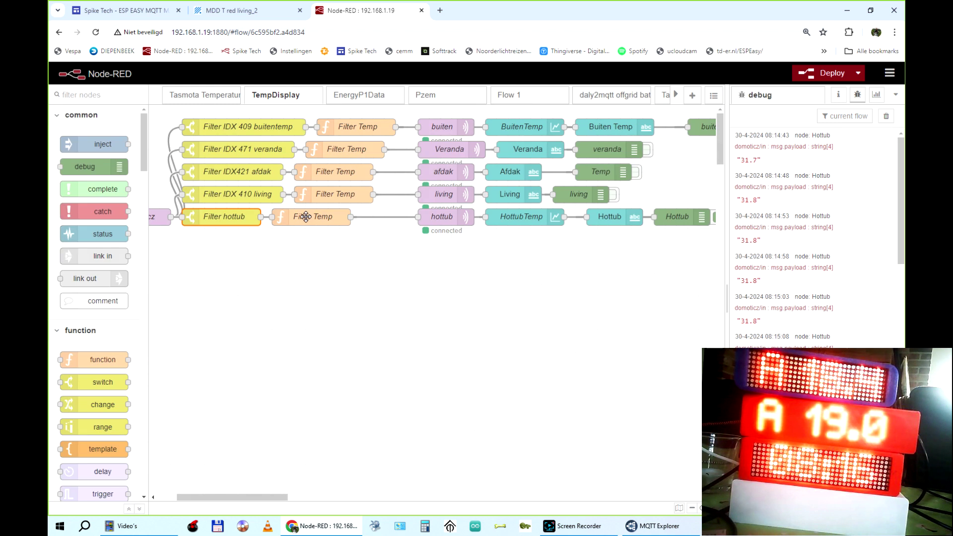
{"action": "double_click", "coordinate": [296, 217]}
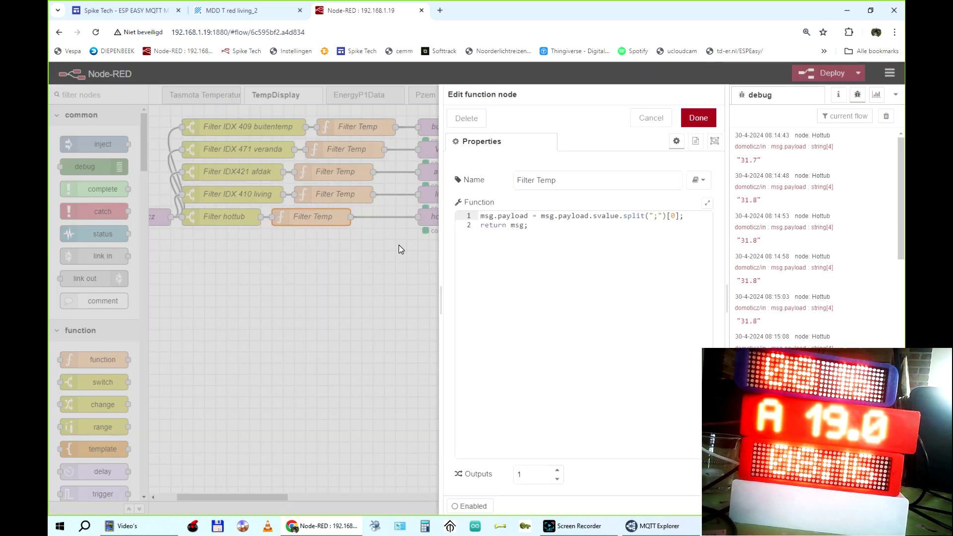
{"action": "left_click", "coordinate": [654, 117]}
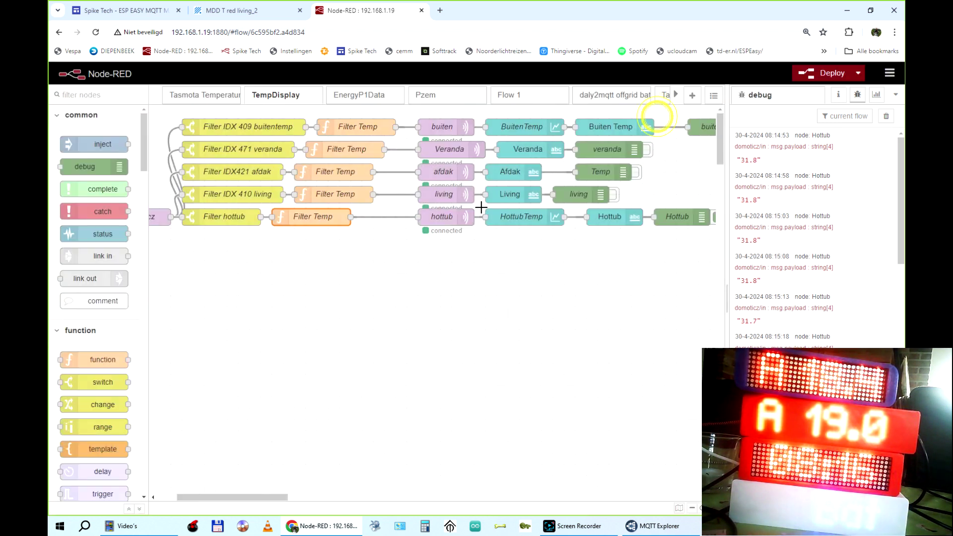
Step: Move the hottub MQTT out node below its row and inspect both parts of its tempdisplay/hottub topic without editing it
{"action": "left_click_drag", "start_coordinate": [464, 230], "coordinate": [458, 284]}
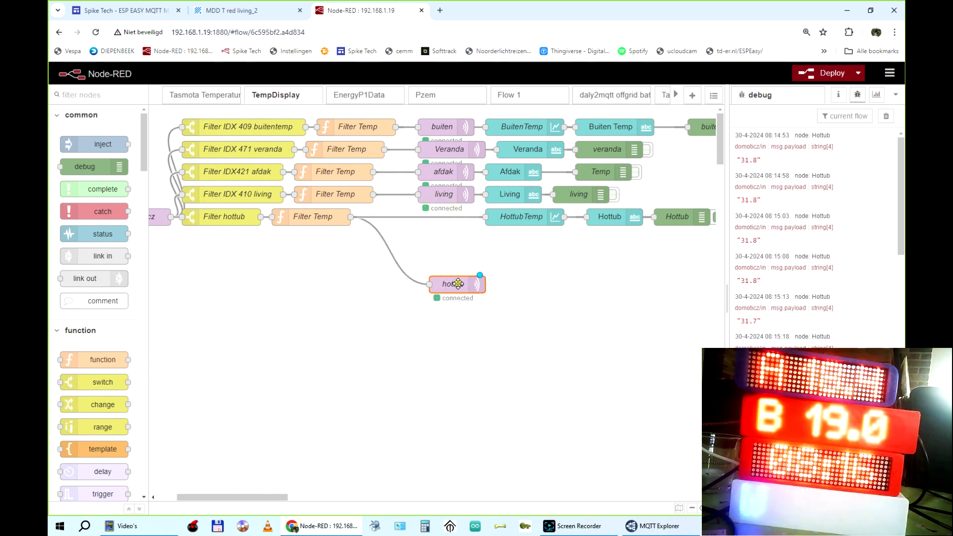
{"action": "double_click", "coordinate": [457, 284]}
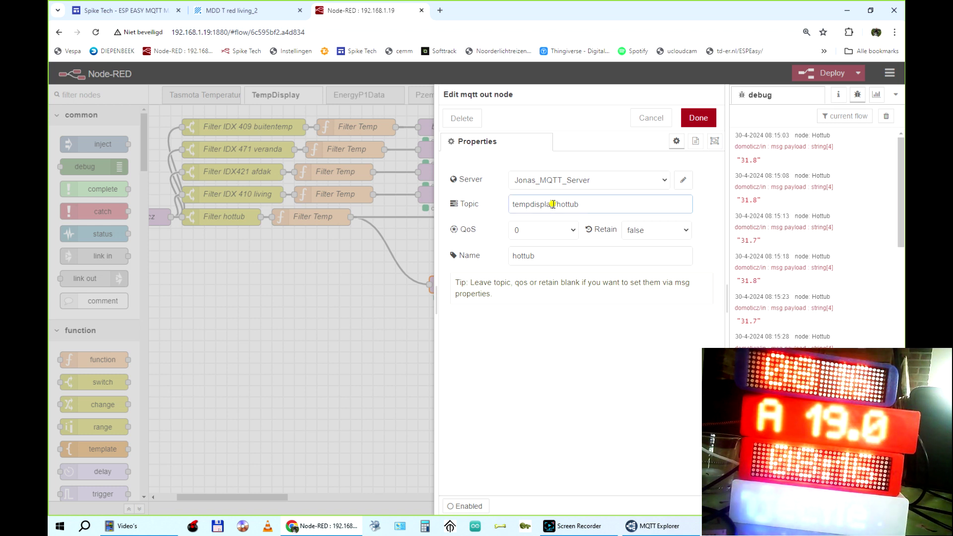
{"action": "left_click_drag", "start_coordinate": [553, 204], "coordinate": [512, 206]}
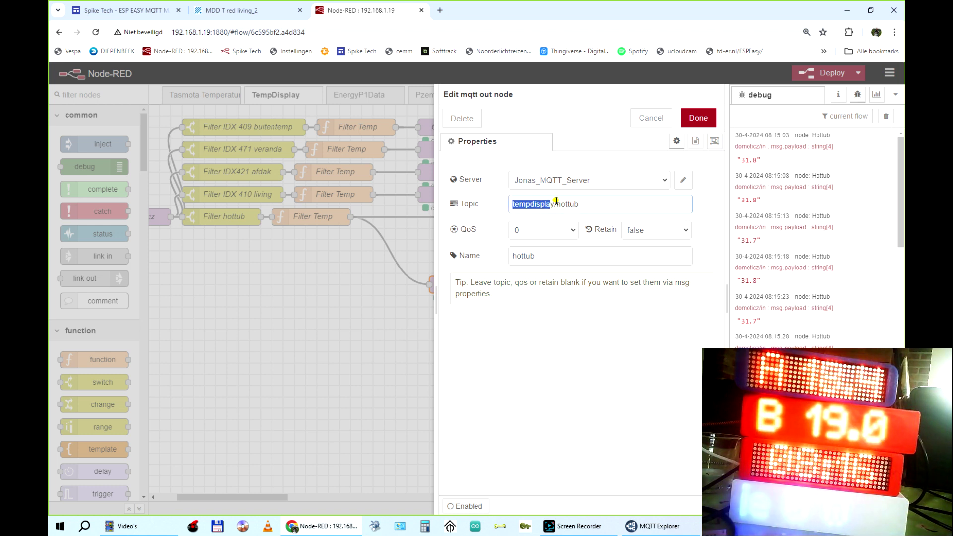
{"action": "left_click", "coordinate": [598, 203]}
{"action": "left_click_drag", "start_coordinate": [578, 206], "coordinate": [559, 206]}
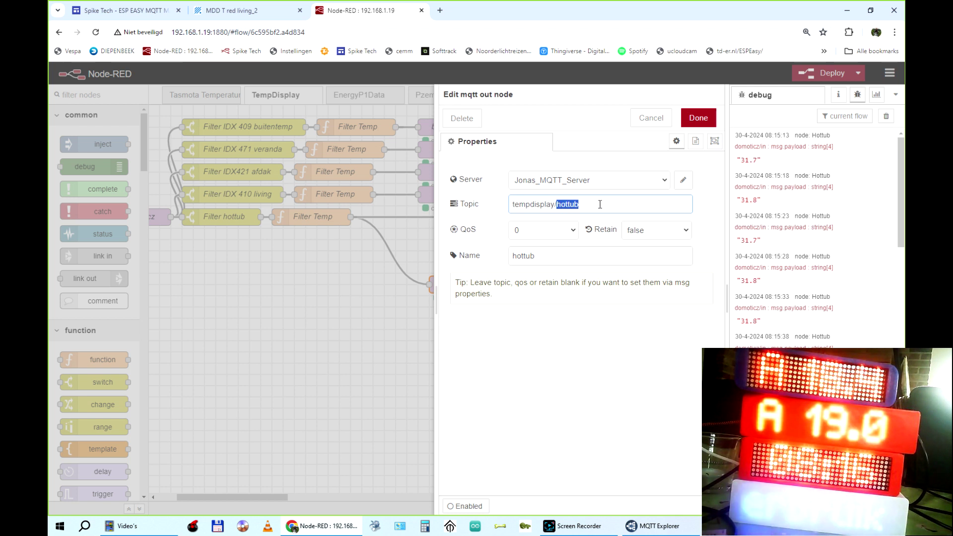
{"action": "left_click", "coordinate": [649, 120]}
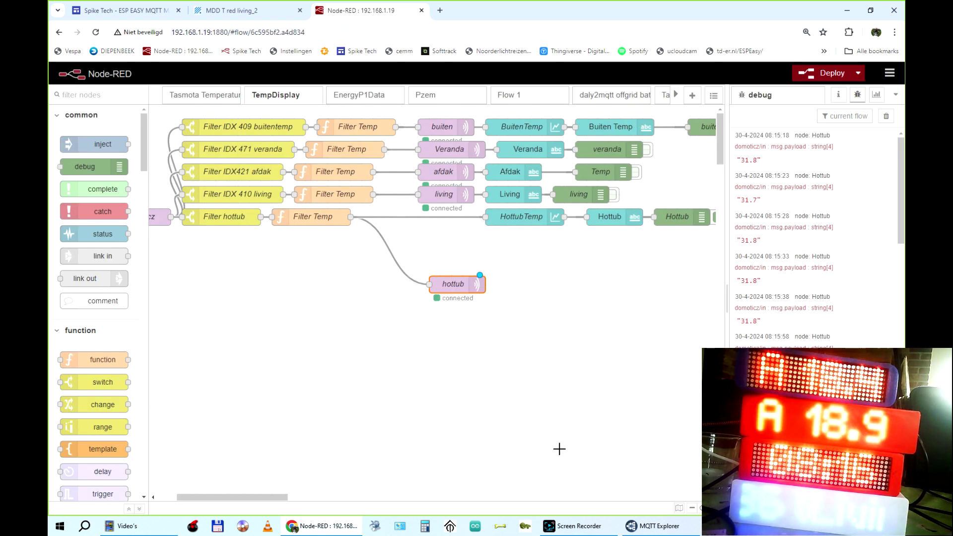
Step: Check the tempdisplay topics in MQTT Explorer, and return through the browser to the ESP Easy MQTT task settings
{"action": "left_click", "coordinate": [646, 526]}
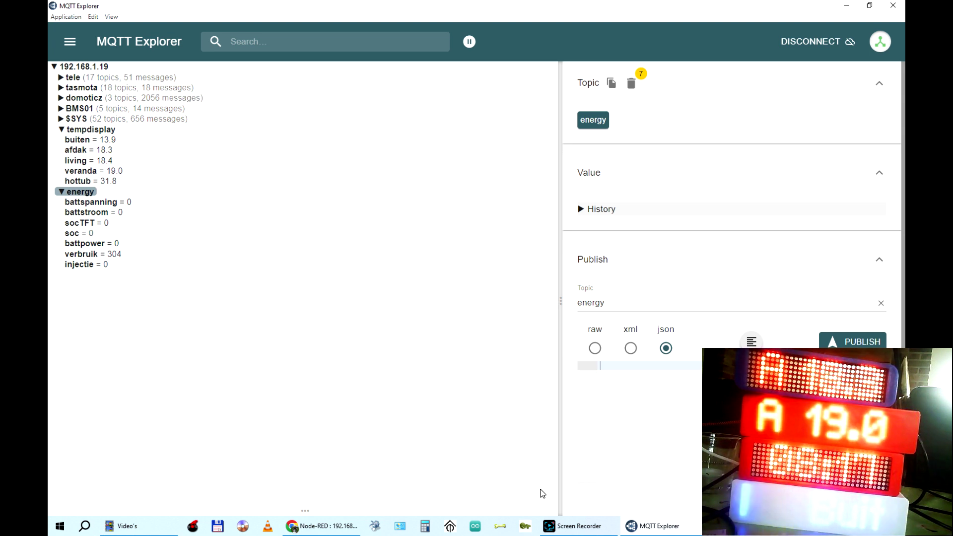
{"action": "left_click", "coordinate": [311, 529]}
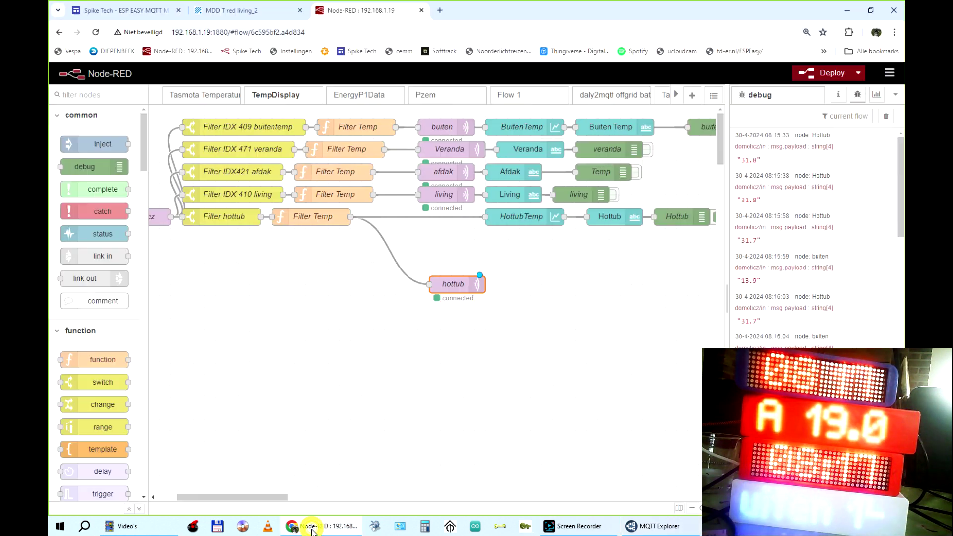
{"action": "left_click", "coordinate": [212, 10]}
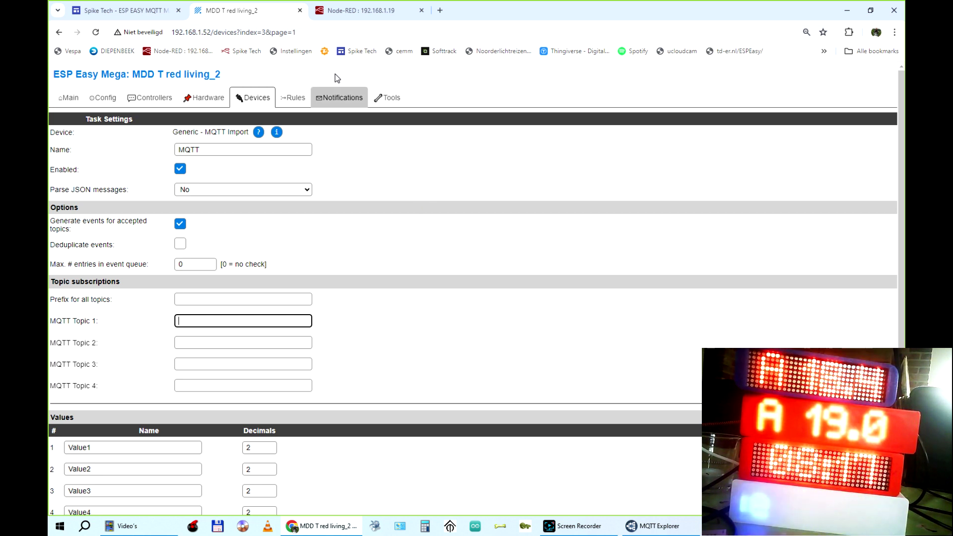
Step: Copy the tempdisplay/hottub topic from MQTT Explorer and enter it as MQTT Topic 1 in the ESP Easy task settings
{"action": "left_click", "coordinate": [630, 528]}
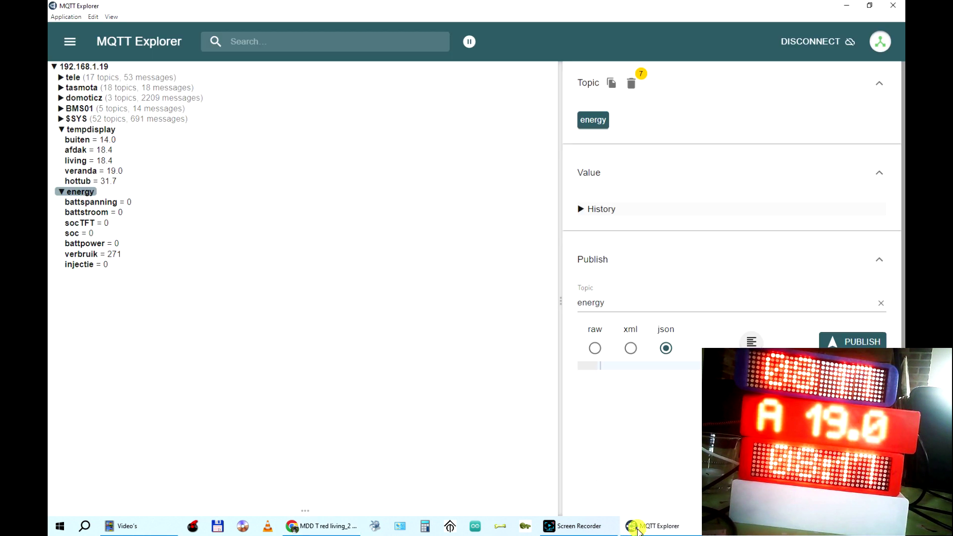
{"action": "left_click", "coordinate": [85, 182]}
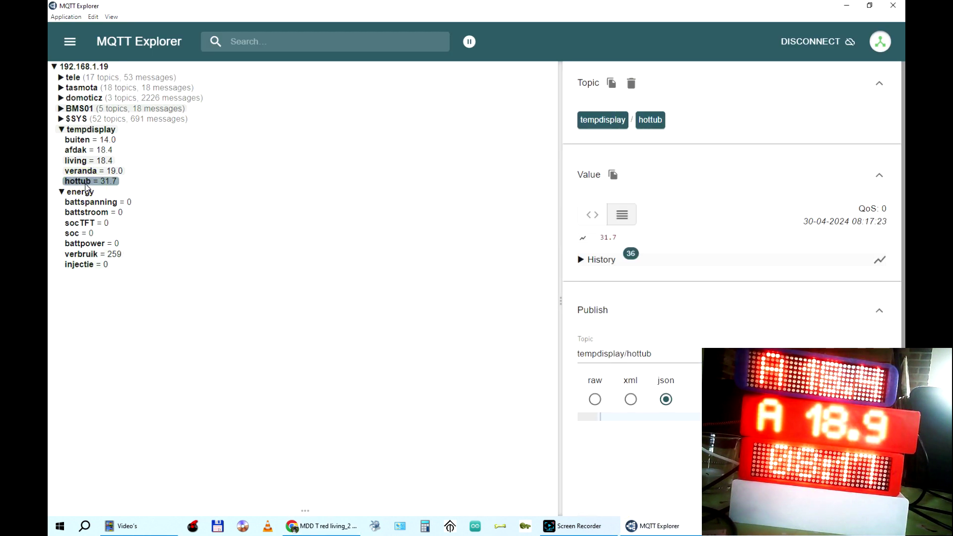
{"action": "left_click", "coordinate": [613, 84]}
{"action": "left_click", "coordinate": [847, 5]}
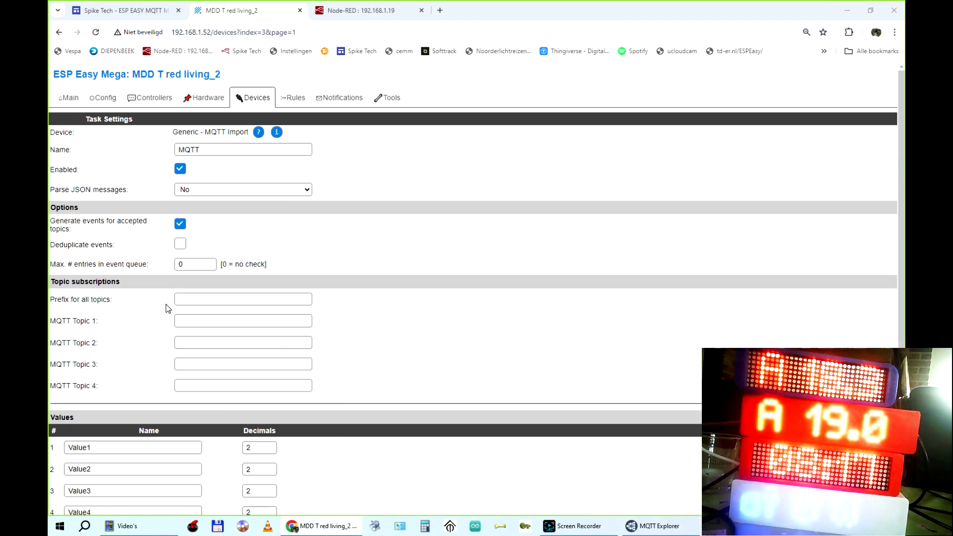
{"action": "left_click", "coordinate": [201, 320]}
{"action": "key", "text": "ctrl+v"}
{"action": "left_click", "coordinate": [449, 334]}
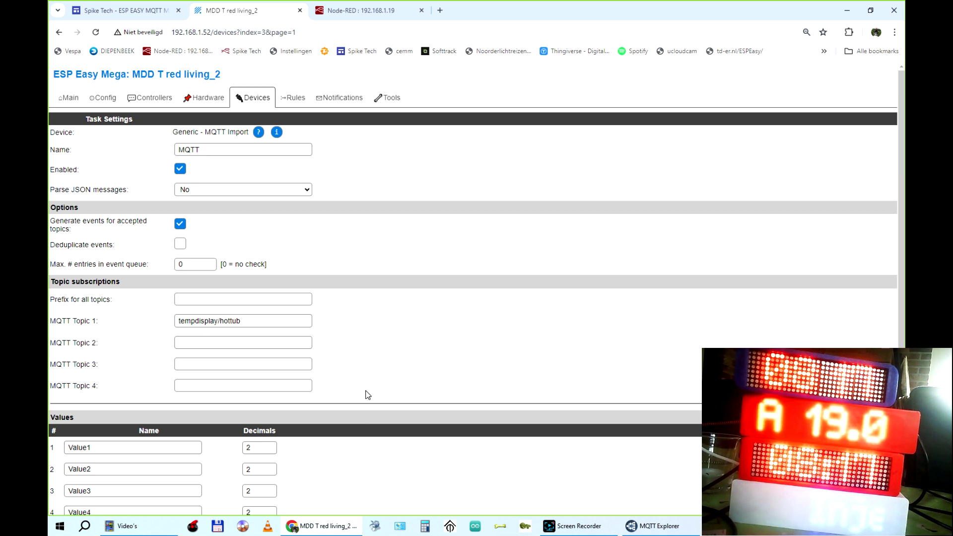
Step: Copy the tempdisplay/veranda topic from MQTT Explorer and enter it as MQTT Topic 2 in the ESP Easy task settings
{"action": "left_click", "coordinate": [648, 529]}
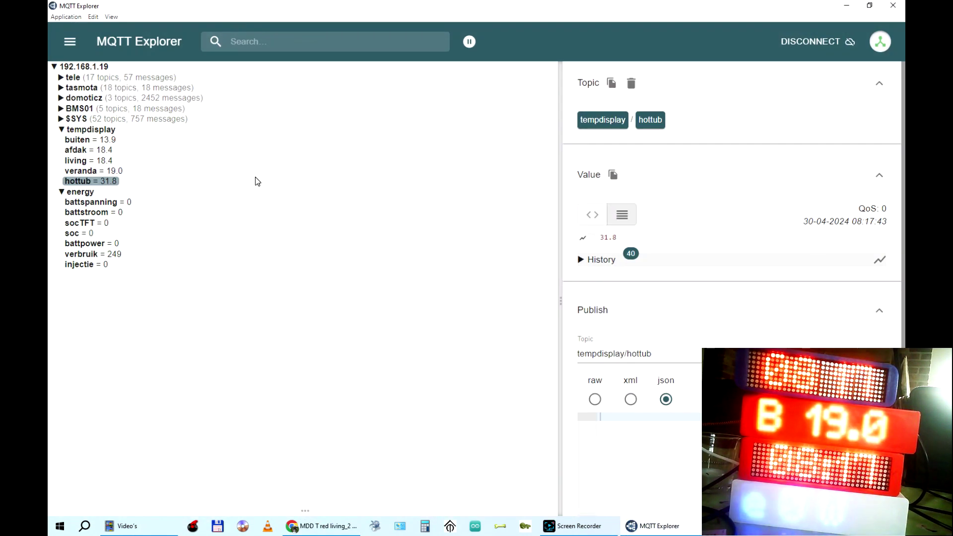
{"action": "left_click", "coordinate": [92, 150]}
{"action": "left_click", "coordinate": [75, 161]}
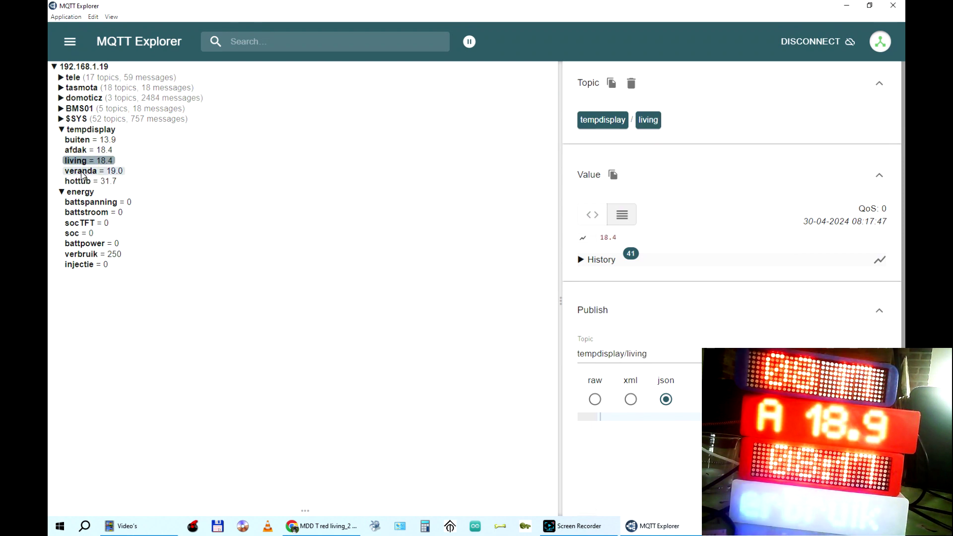
{"action": "left_click", "coordinate": [81, 172]}
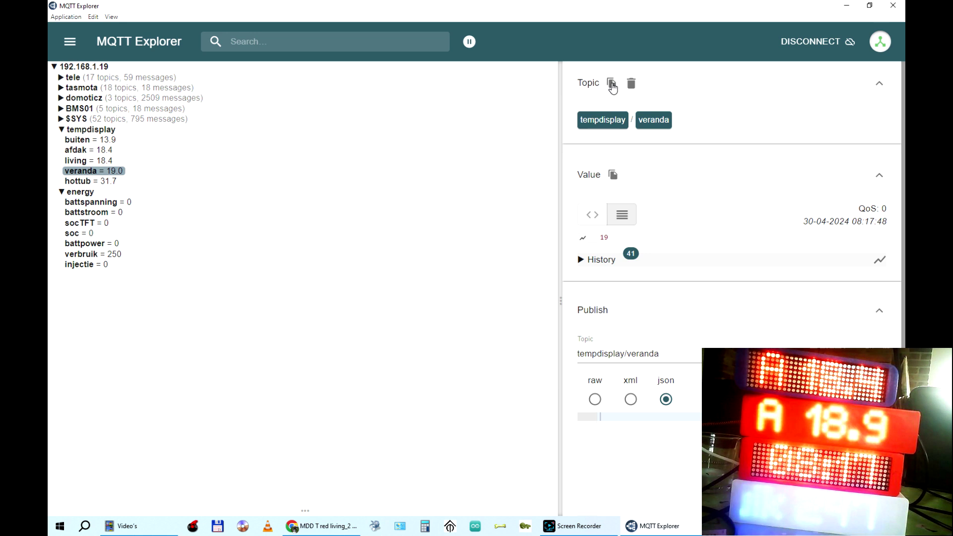
{"action": "left_click", "coordinate": [612, 82]}
{"action": "left_click", "coordinate": [847, 6]}
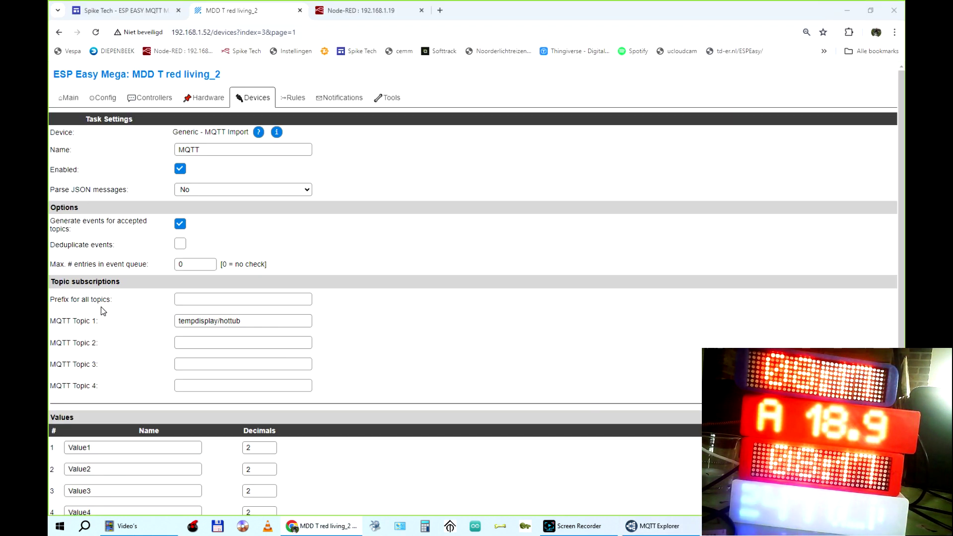
{"action": "left_click", "coordinate": [199, 342]}
{"action": "key", "text": "ctrl+v"}
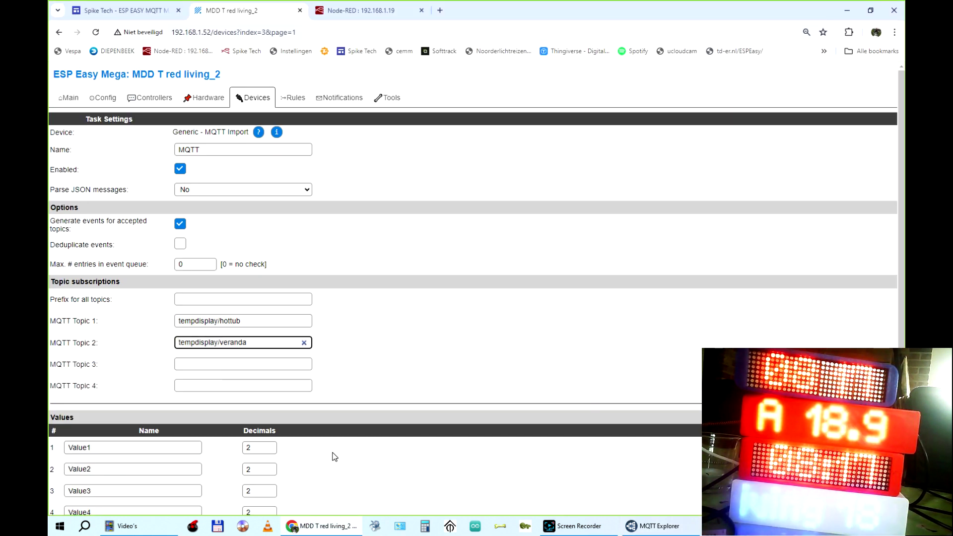
Step: Copy the energy/verbruik topic from MQTT Explorer and enter it as MQTT Topic 3 in the ESP Easy task settings
{"action": "left_click", "coordinate": [647, 526]}
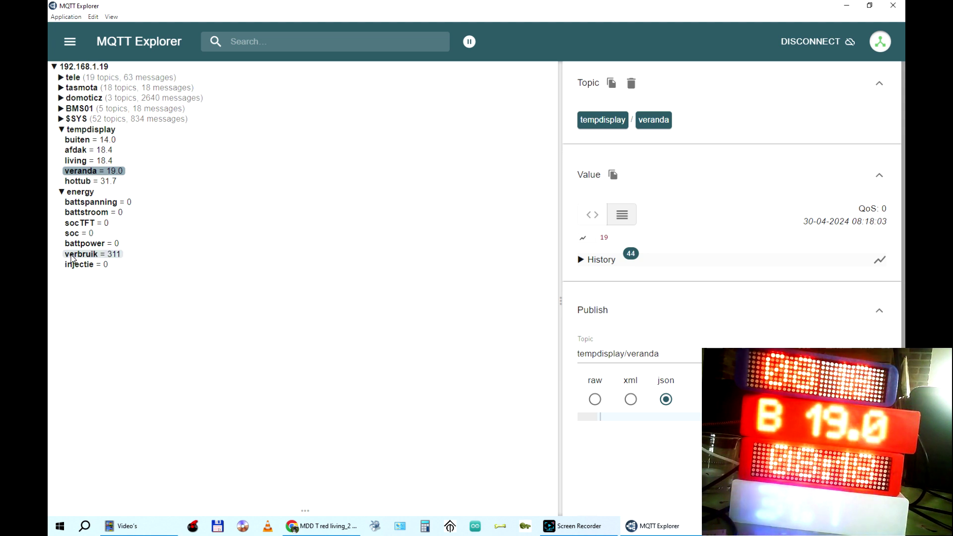
{"action": "left_click", "coordinate": [86, 259]}
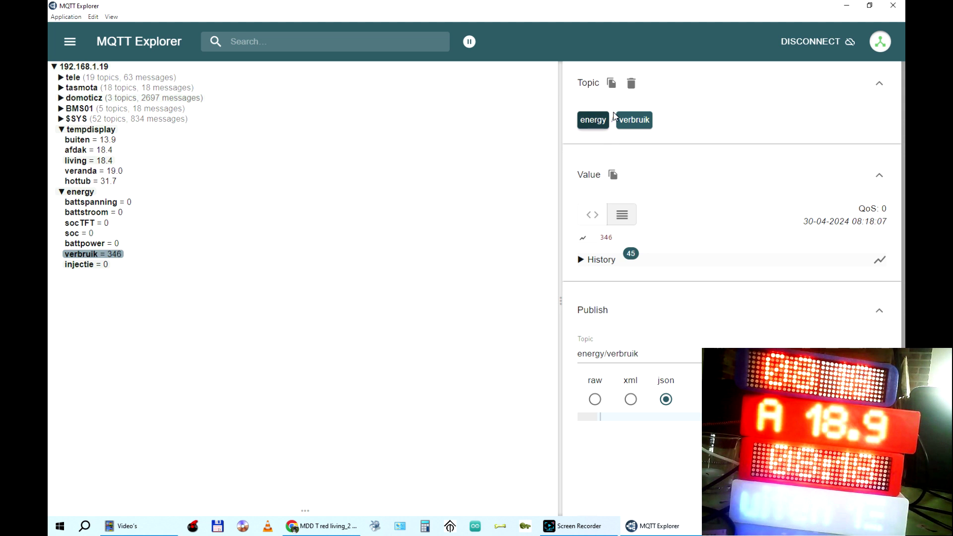
{"action": "left_click", "coordinate": [612, 85]}
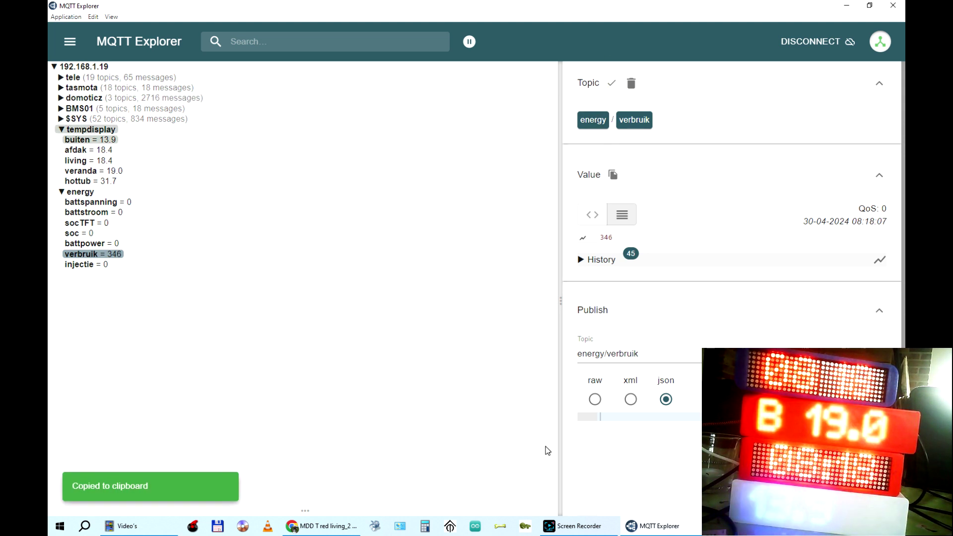
{"action": "left_click", "coordinate": [320, 527]}
{"action": "left_click", "coordinate": [208, 364]}
Step: Copy the energy/injectie topic from MQTT Explorer and enter it as MQTT Topic 4 in the ESP Easy task settings
{"action": "left_click", "coordinate": [277, 385]}
{"action": "left_click", "coordinate": [219, 386]}
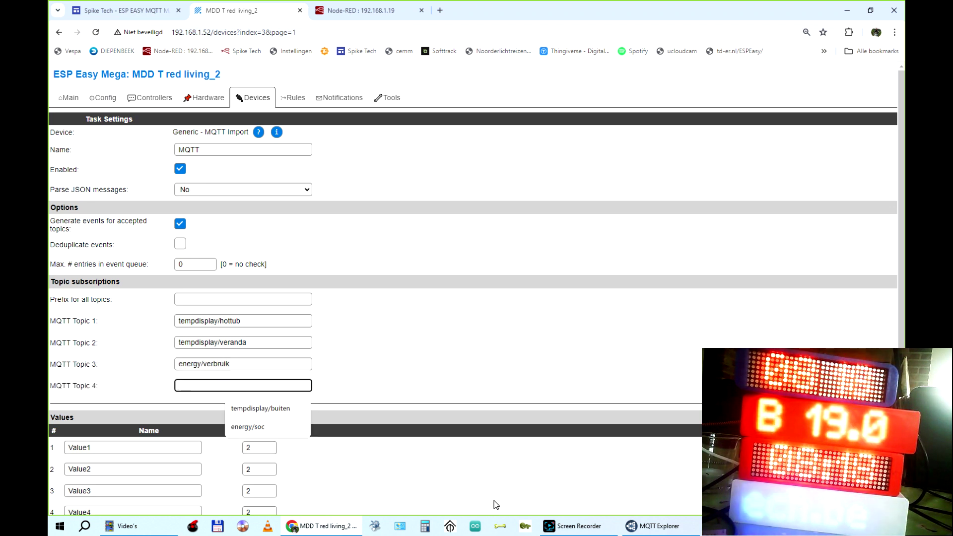
{"action": "left_click", "coordinate": [630, 526]}
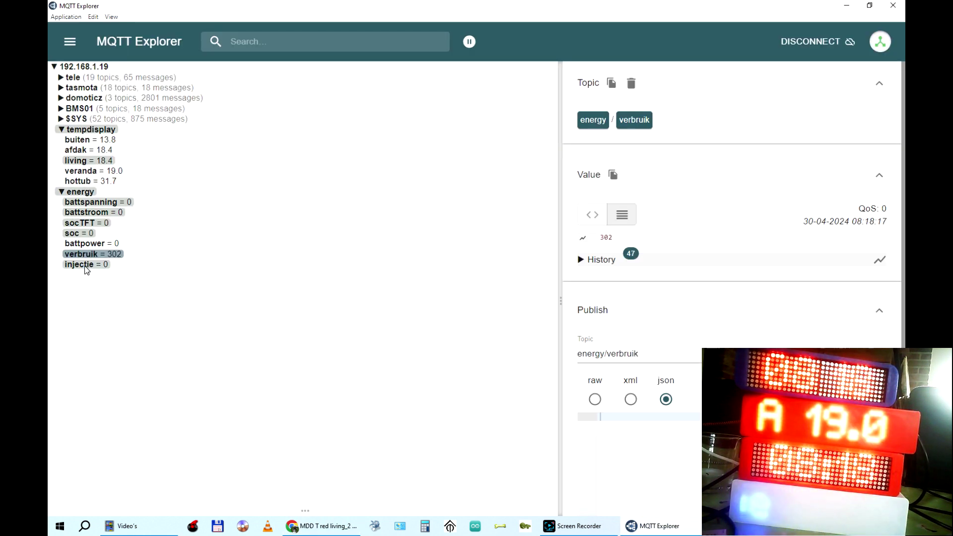
{"action": "left_click", "coordinate": [86, 266]}
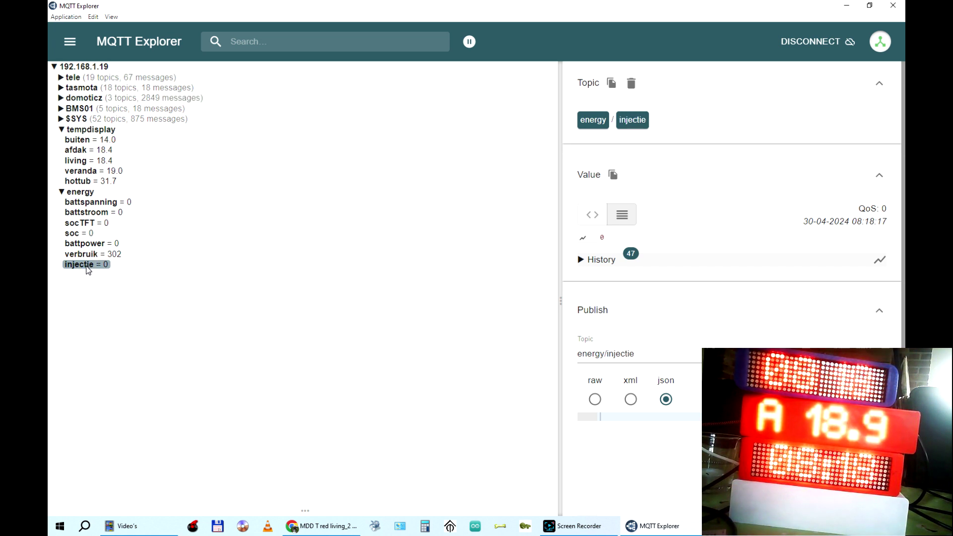
{"action": "left_click", "coordinate": [612, 83]}
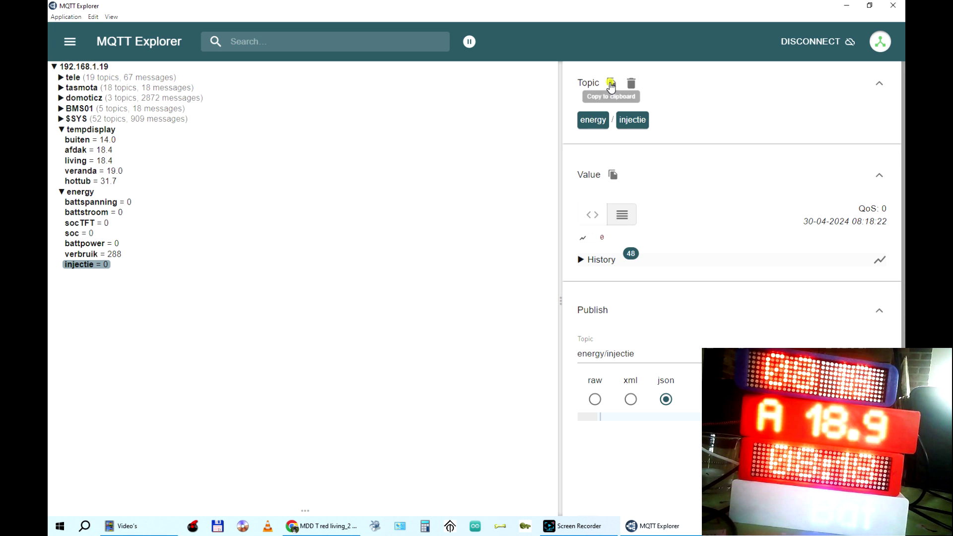
{"action": "key", "text": "alt+Tab"}
{"action": "left_click", "coordinate": [216, 386]}
{"action": "key", "text": "ctrl+v"}
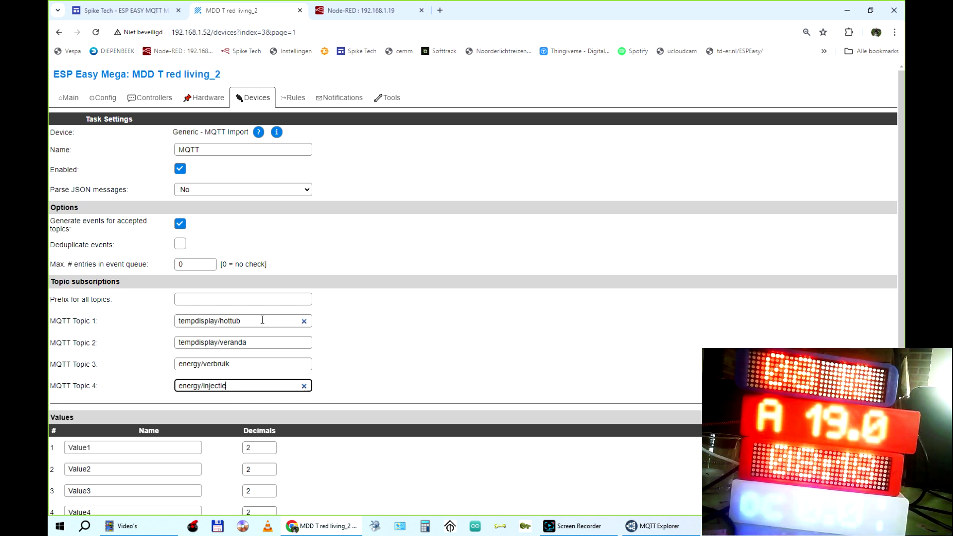
Step: Rename the first value of the MQTT task to hottub, copying the name from MQTT Topic 1
{"action": "scroll", "coordinate": [311, 350], "scroll_direction": "down", "scroll_amount": 1}
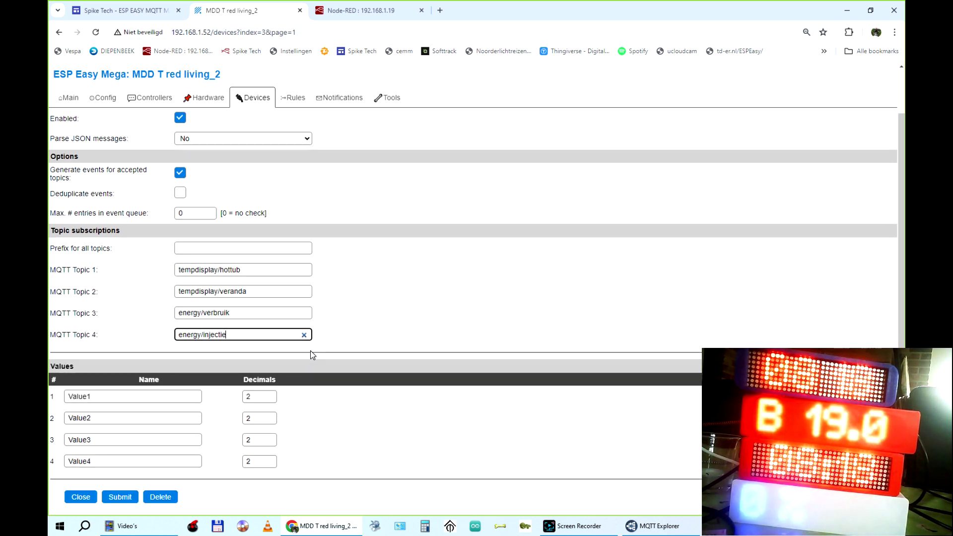
{"action": "double_click", "coordinate": [94, 396]}
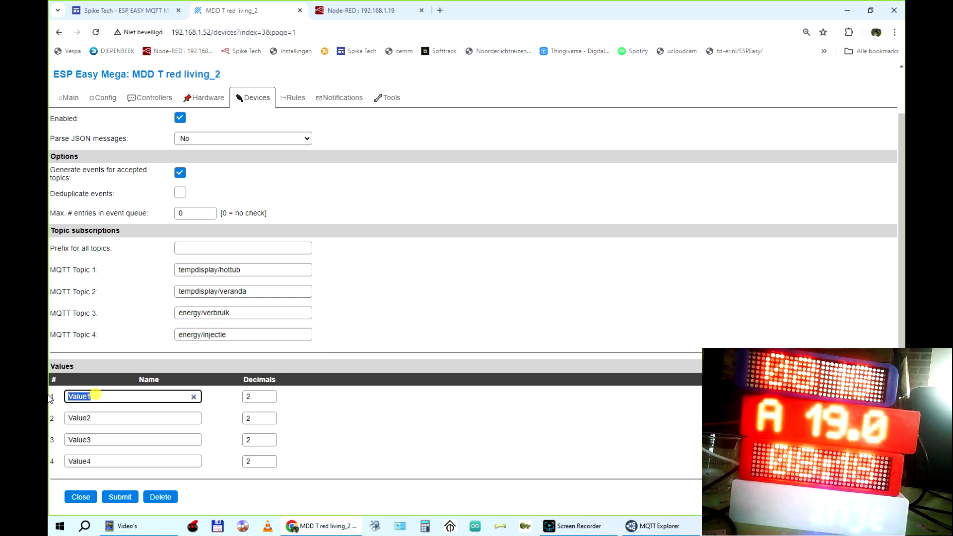
{"action": "double_click", "coordinate": [106, 418]}
{"action": "double_click", "coordinate": [78, 440]}
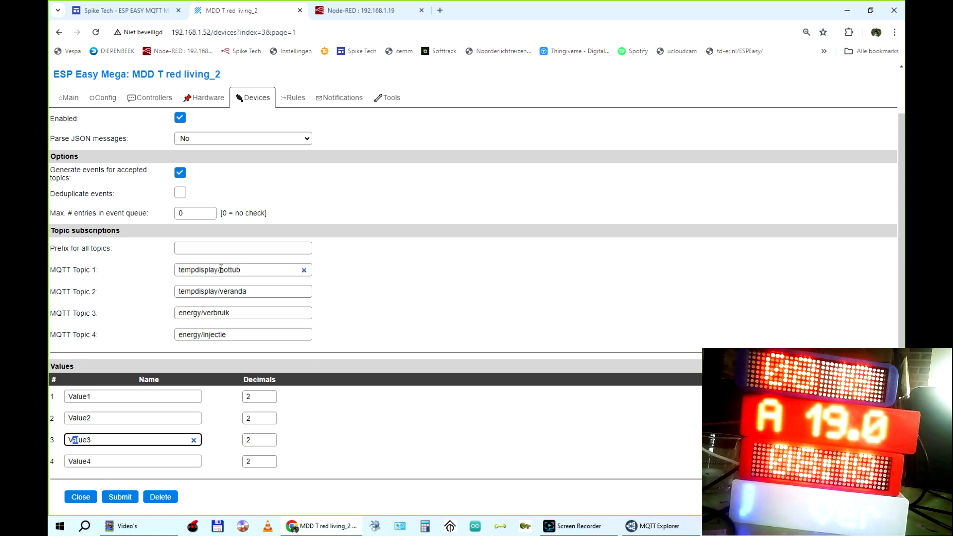
{"action": "left_click_drag", "start_coordinate": [221, 268], "coordinate": [250, 268]}
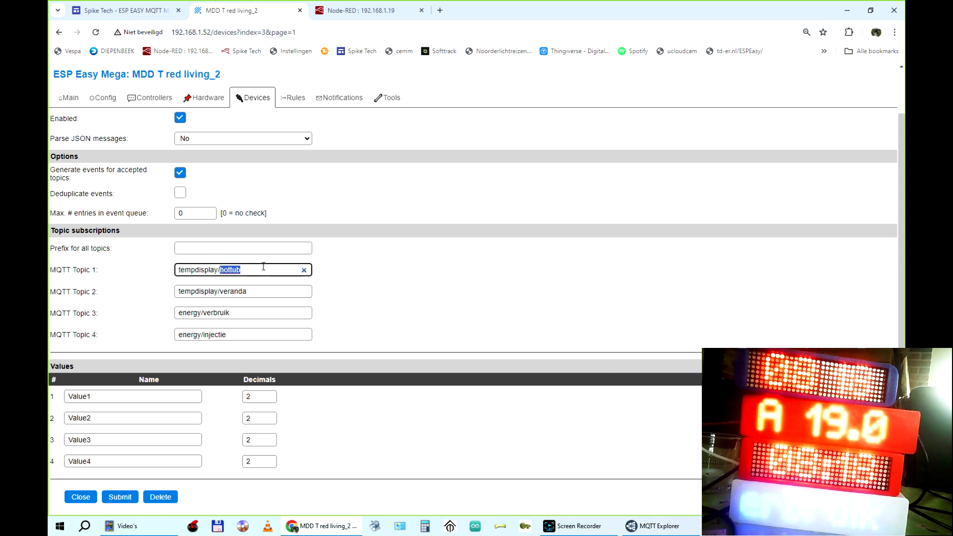
{"action": "double_click", "coordinate": [97, 397]}
{"action": "key", "text": "ctrl+v"}
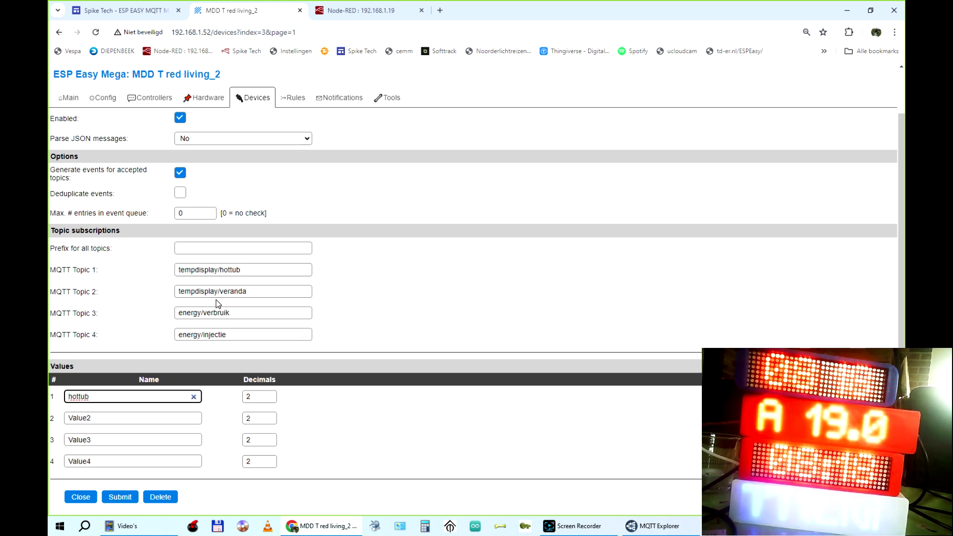
Step: Rename the second value to veranda and the third to verbruik, copying the names from MQTT Topics 2 and 3
{"action": "left_click_drag", "start_coordinate": [221, 291], "coordinate": [271, 292]}
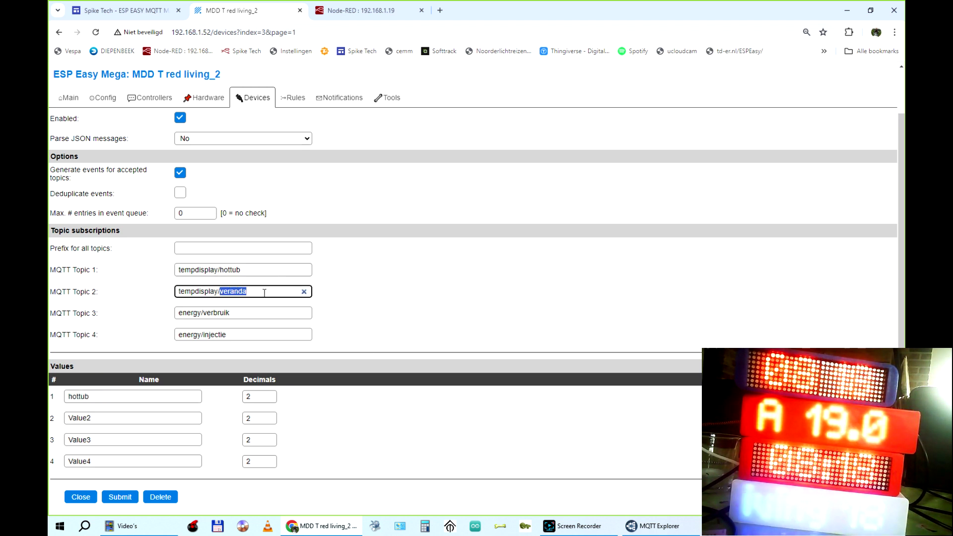
{"action": "double_click", "coordinate": [68, 418]}
{"action": "key", "text": "ctrl+v"}
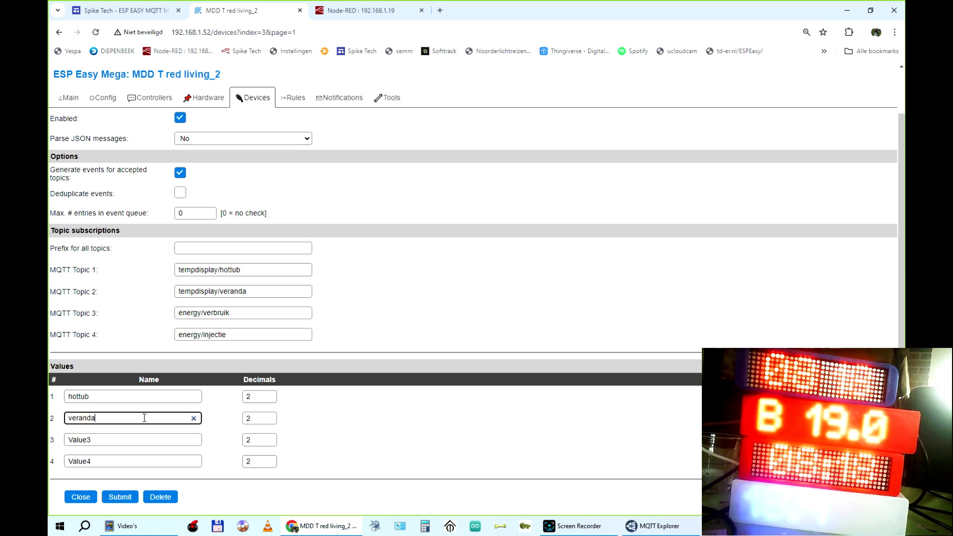
{"action": "double_click", "coordinate": [67, 435]}
{"action": "left_click_drag", "start_coordinate": [205, 313], "coordinate": [269, 312]}
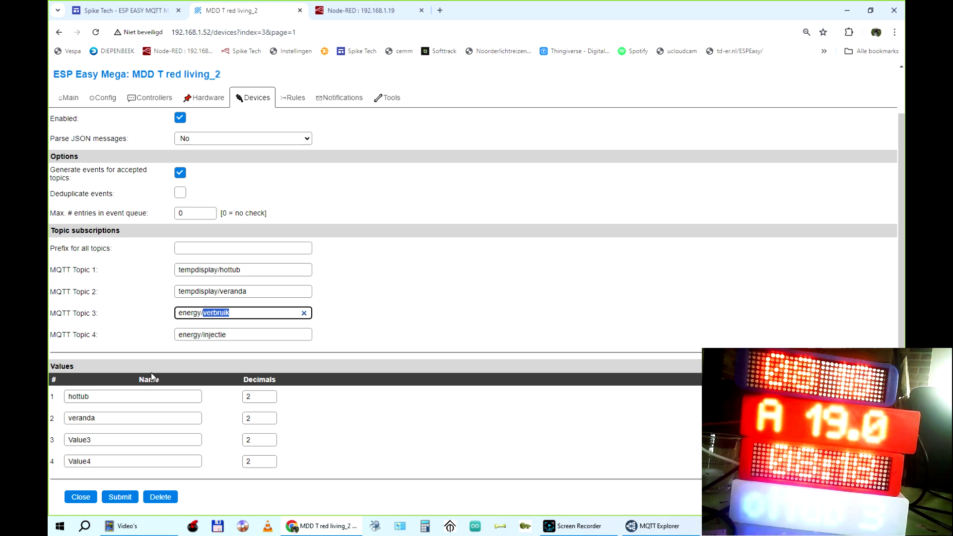
{"action": "double_click", "coordinate": [69, 439]}
{"action": "key", "text": "ctrl+v"}
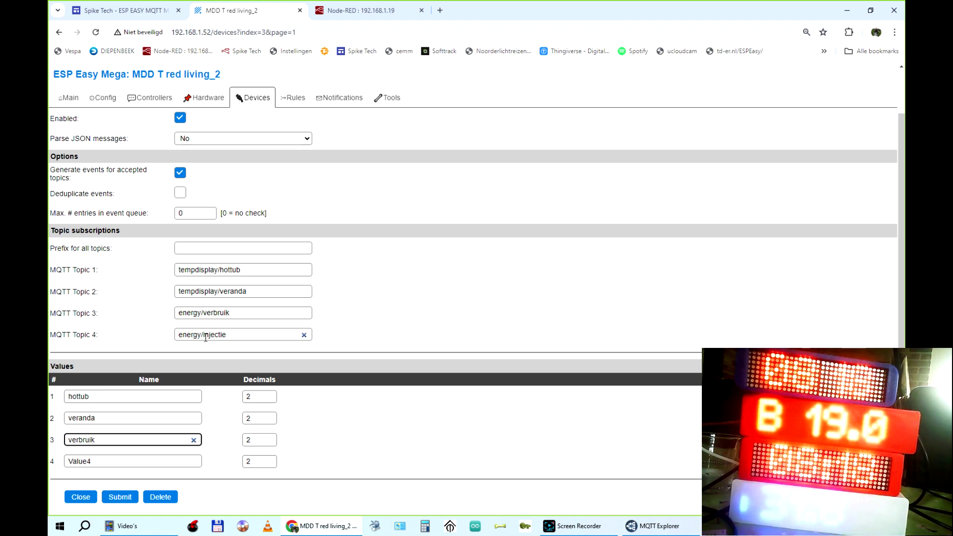
Step: Rename the fourth value to injectie, without the leading slash, and submit the MQTT task settings
{"action": "left_click_drag", "start_coordinate": [231, 334], "coordinate": [263, 335]}
{"action": "key", "text": "ctrl+c"}
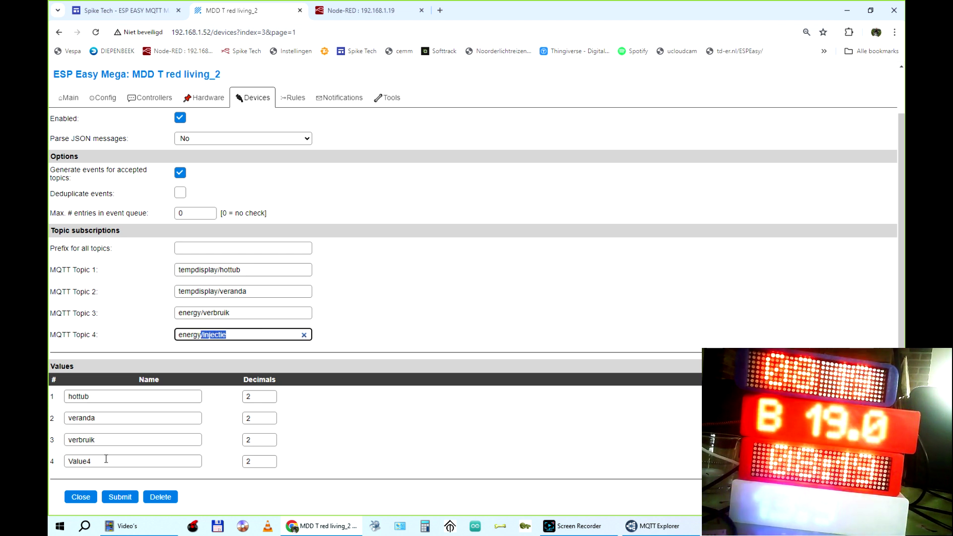
{"action": "left_click", "coordinate": [112, 461]}
{"action": "double_click", "coordinate": [97, 462]}
{"action": "key", "text": "ctrl+v"}
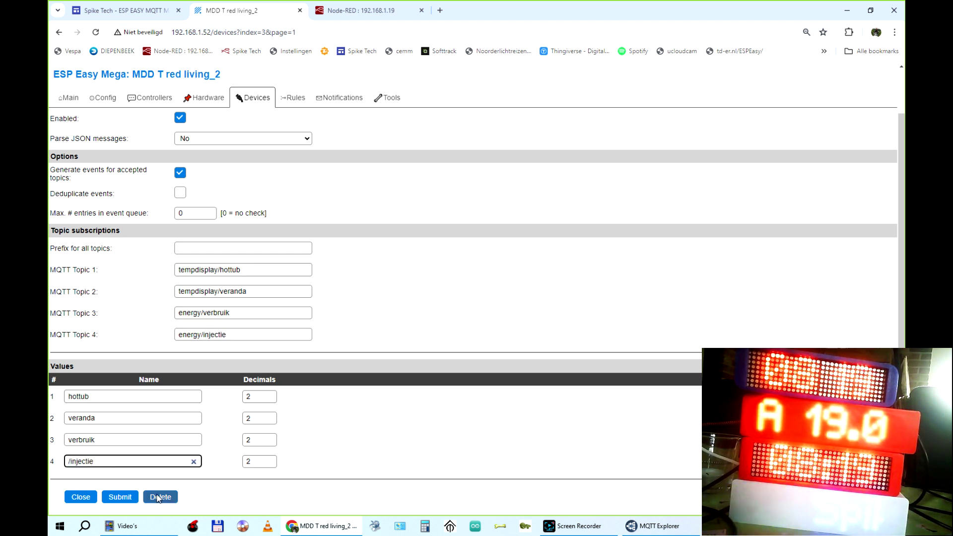
{"action": "left_click", "coordinate": [70, 462]}
{"action": "key", "text": "BackSpace"}
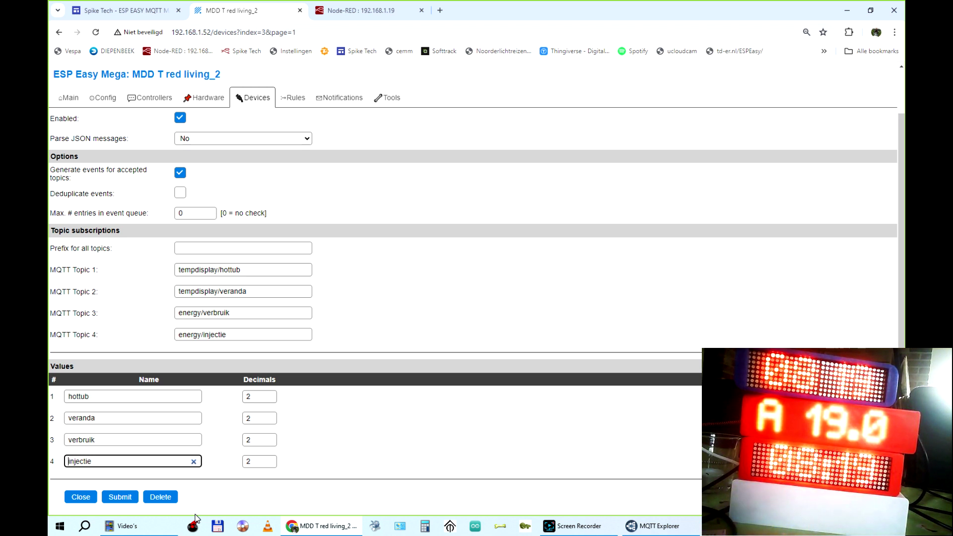
{"action": "left_click", "coordinate": [120, 497]}
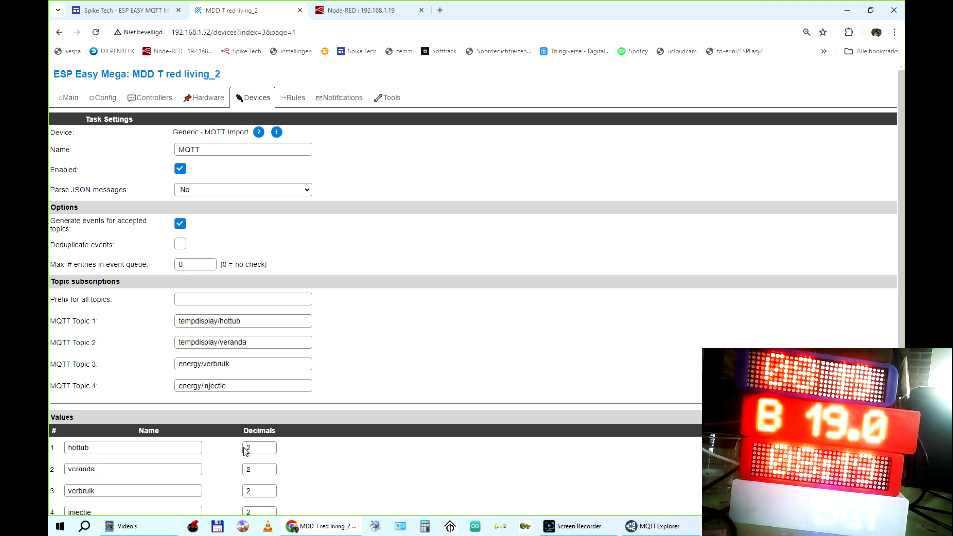
Step: Review the saved MQTT topics and value names, and return to the device overview to check the imported values
{"action": "scroll", "coordinate": [373, 304], "scroll_direction": "down", "scroll_amount": 1}
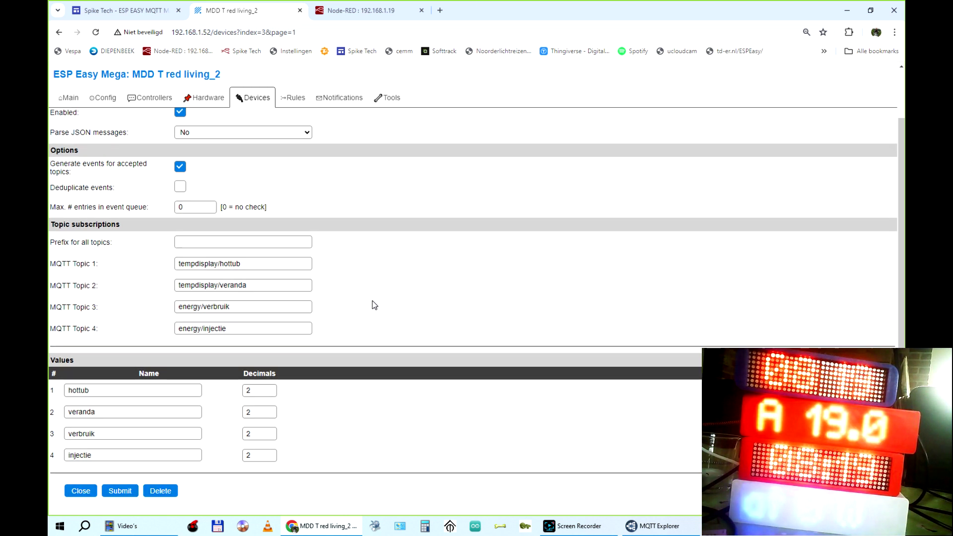
{"action": "scroll", "coordinate": [373, 301], "scroll_direction": "up", "scroll_amount": 1}
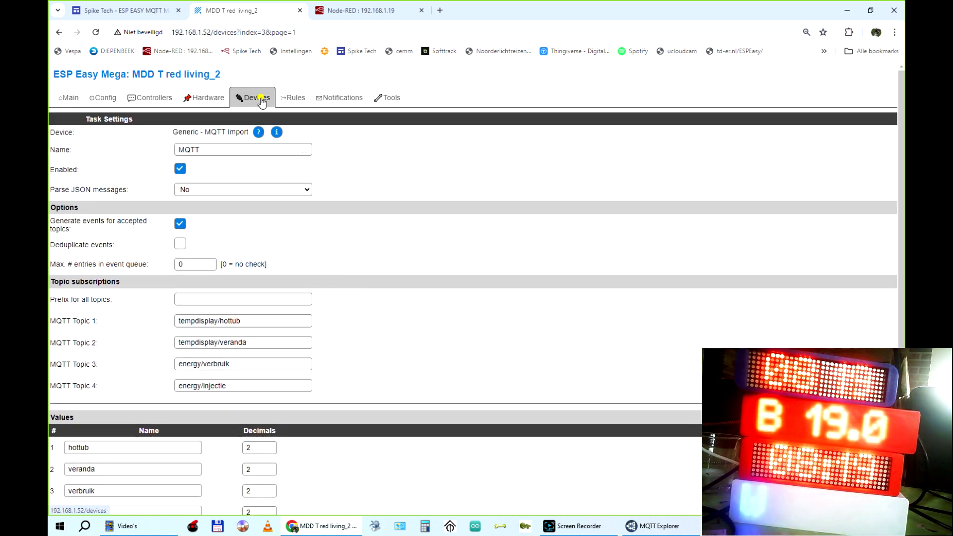
{"action": "left_click", "coordinate": [262, 102]}
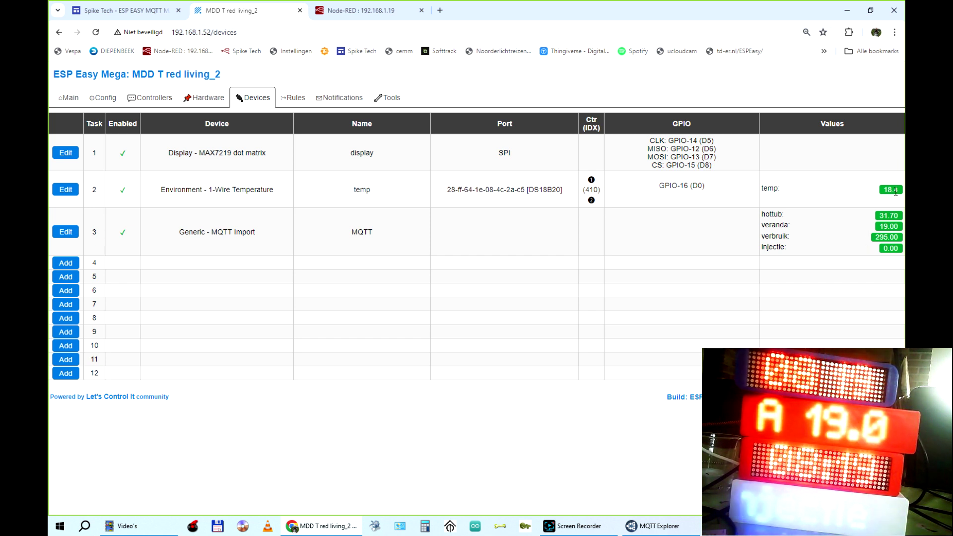
Step: Inspect the settings of the 1-Wire temperature task and return to the device overview without changing them
{"action": "left_click", "coordinate": [65, 190]}
{"action": "scroll", "coordinate": [451, 335], "scroll_direction": "down", "scroll_amount": 4}
{"action": "scroll", "coordinate": [451, 342], "scroll_direction": "up", "scroll_amount": 2}
{"action": "scroll", "coordinate": [452, 342], "scroll_direction": "up", "scroll_amount": 2}
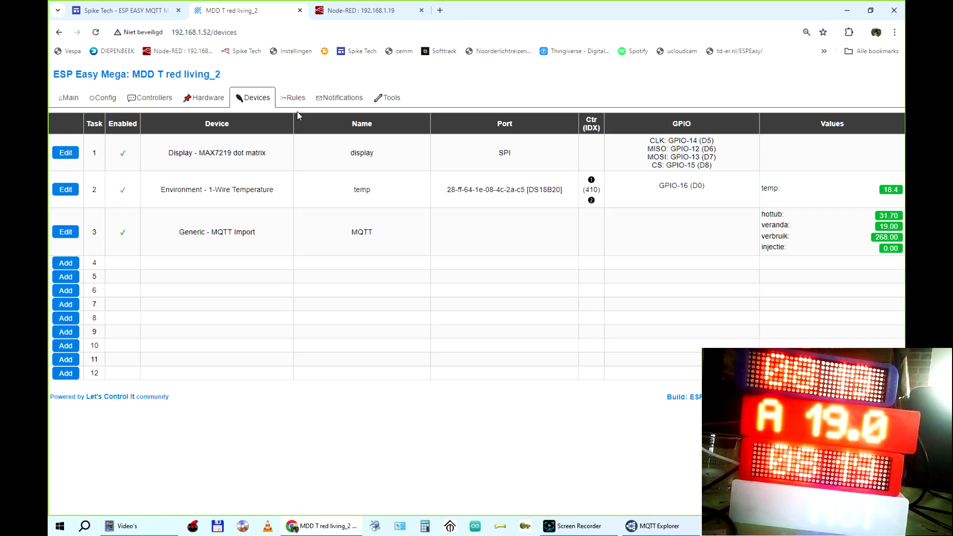
Step: Inspect the MAX7219 dot matrix display task's settings, including the CS pin options and the zone configuration, without changing them
{"action": "left_click", "coordinate": [67, 153]}
{"action": "scroll", "coordinate": [509, 242], "scroll_direction": "down", "scroll_amount": 2}
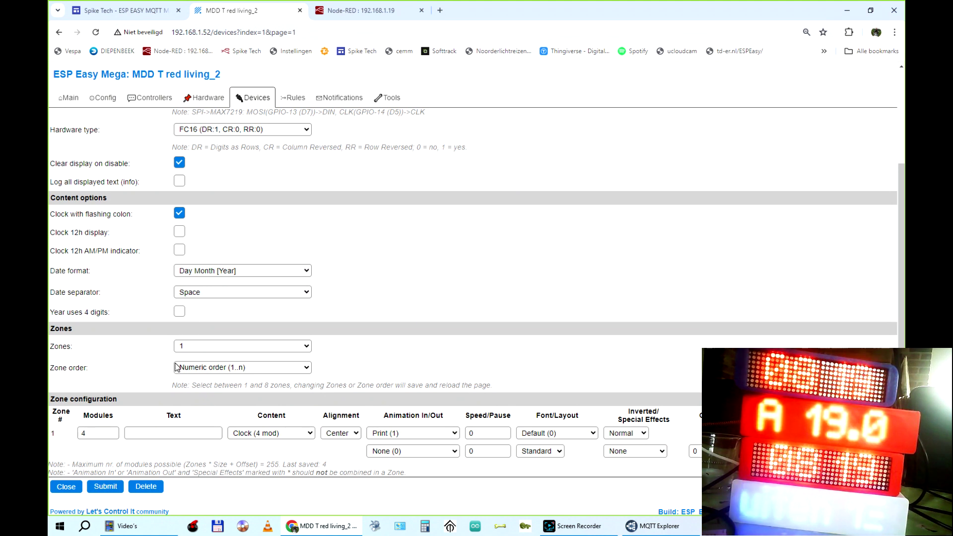
{"action": "scroll", "coordinate": [193, 323], "scroll_direction": "up", "scroll_amount": 2}
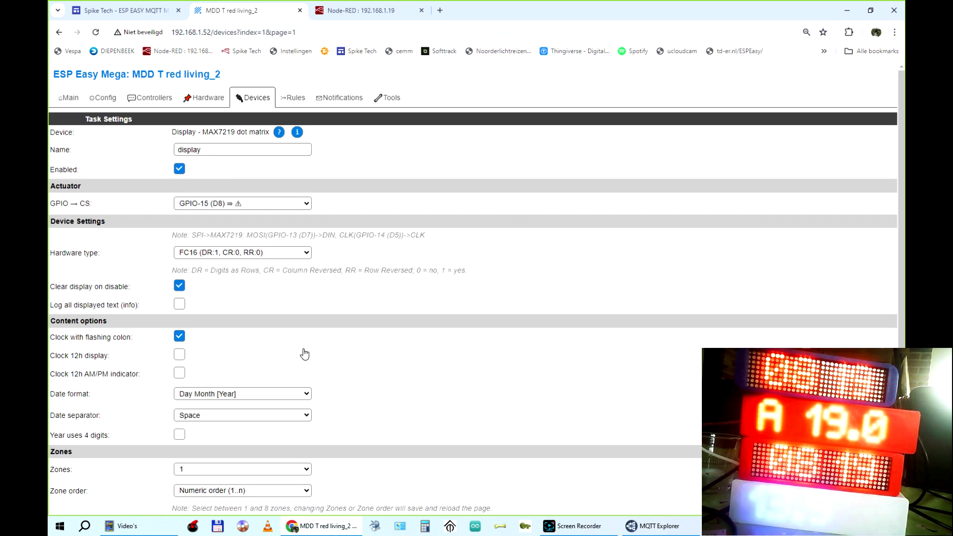
{"action": "left_click", "coordinate": [260, 204]}
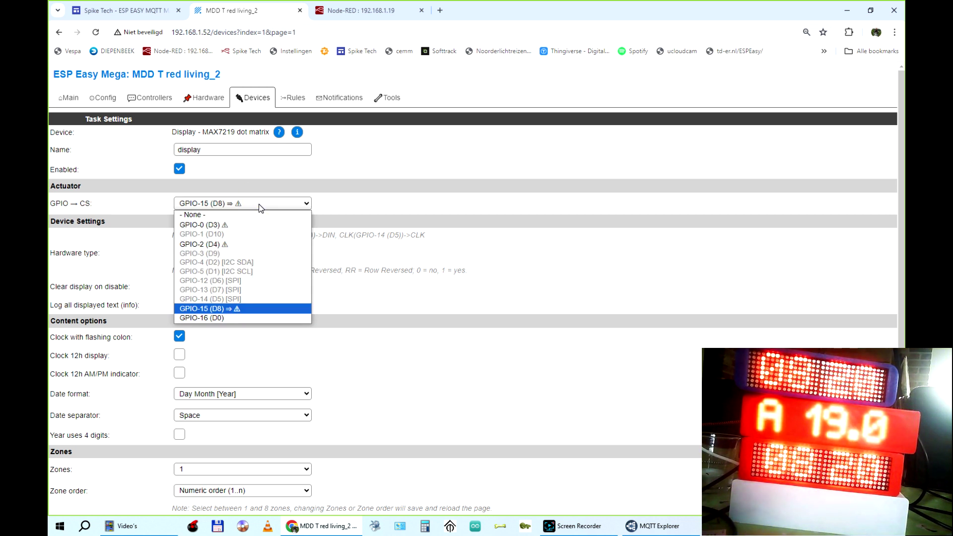
{"action": "left_click", "coordinate": [385, 198]}
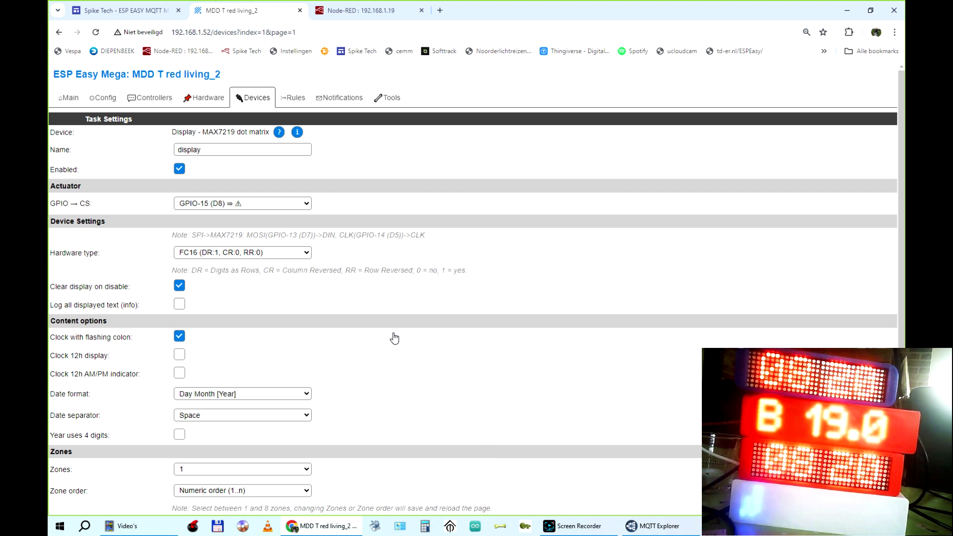
{"action": "scroll", "coordinate": [394, 336], "scroll_direction": "down", "scroll_amount": 3}
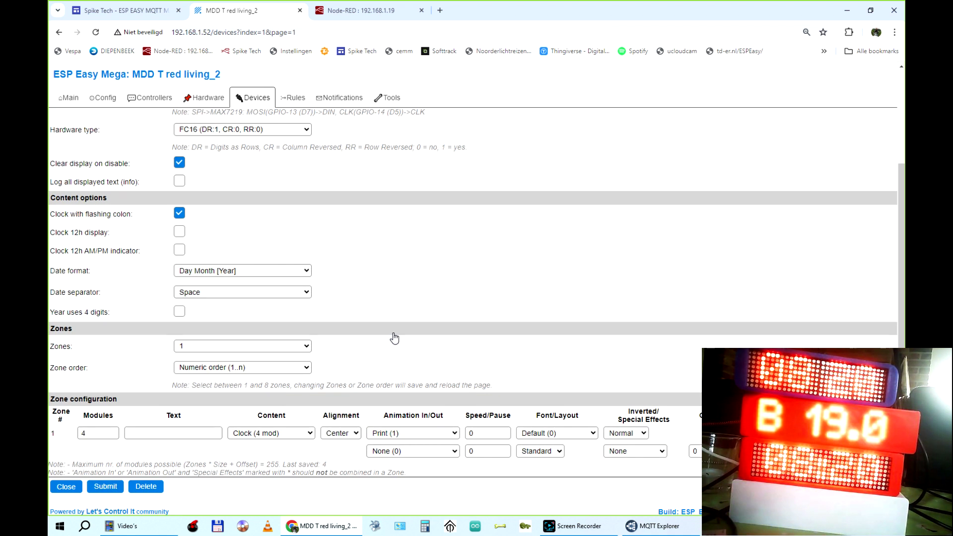
Step: Set the text of display zone 1 to hello and submit the display task settings
{"action": "left_click", "coordinate": [145, 432]}
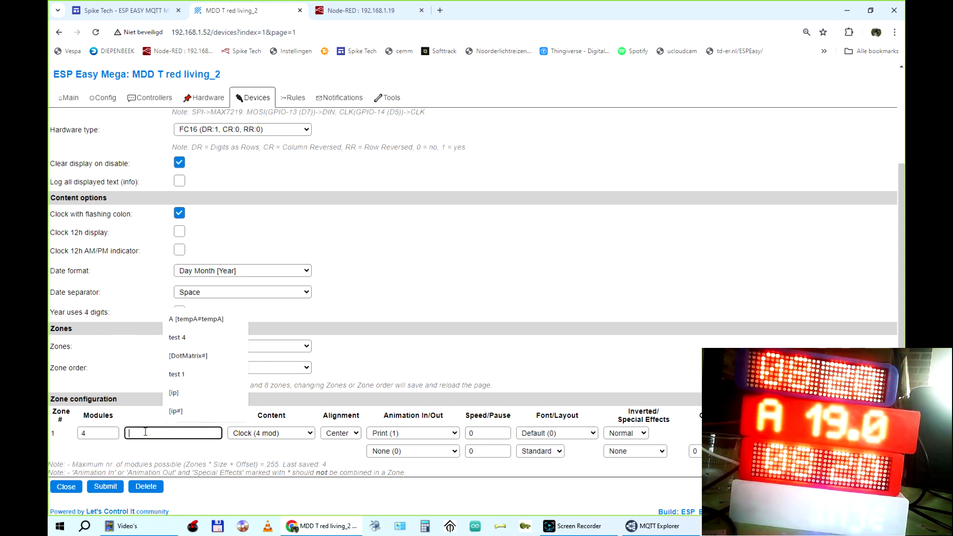
{"action": "type", "text": "hello"}
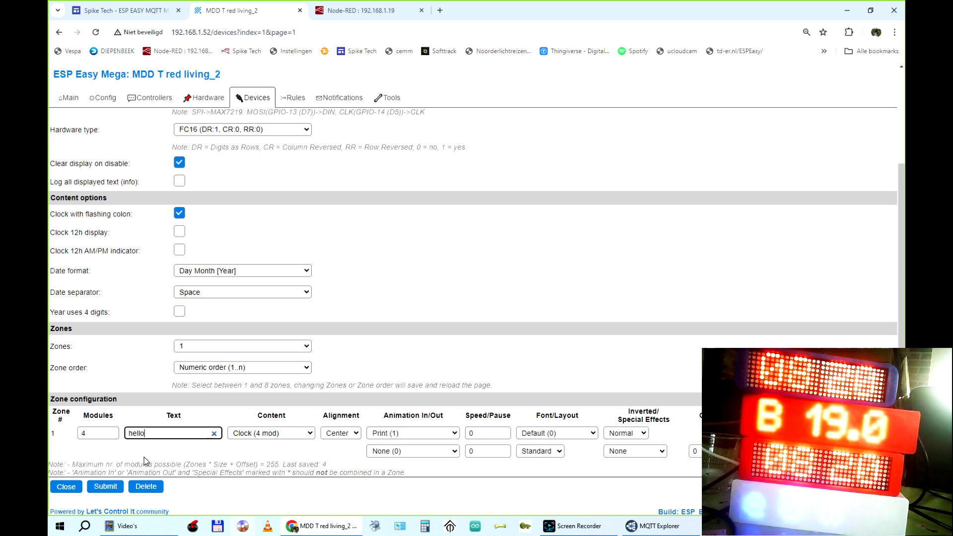
{"action": "left_click", "coordinate": [112, 487]}
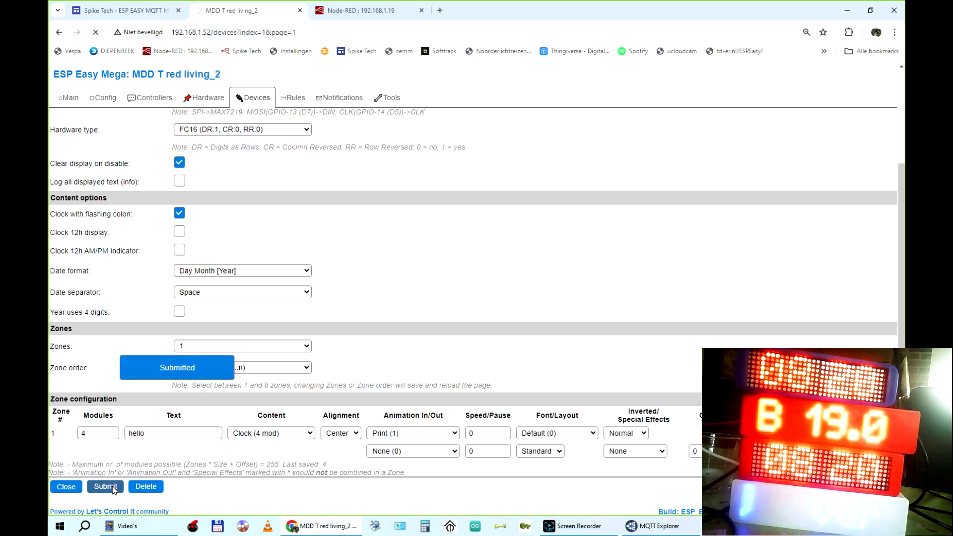
Step: Enable four-digit years, set the content type of zone 1 to Text, and submit the display settings
{"action": "left_click", "coordinate": [284, 431]}
{"action": "scroll", "coordinate": [417, 383], "scroll_direction": "down", "scroll_amount": 3}
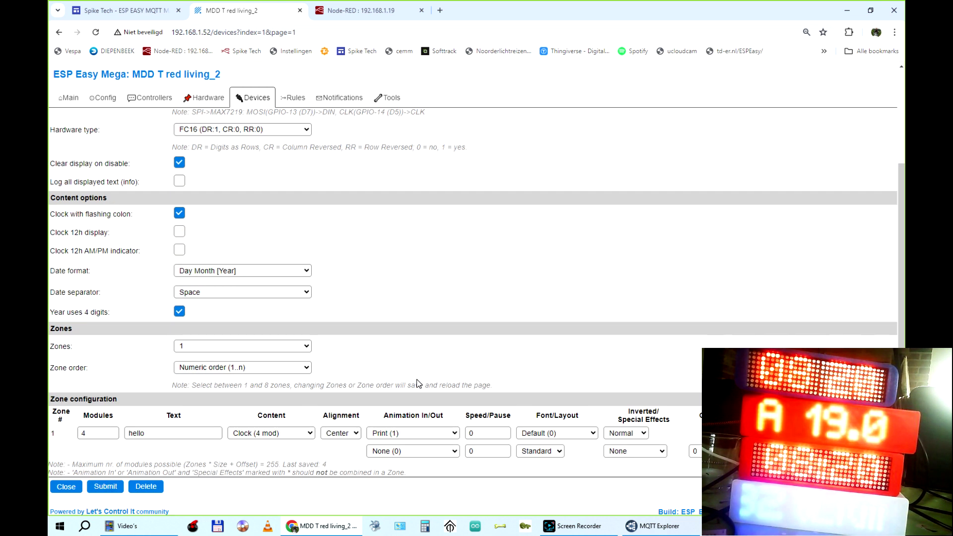
{"action": "left_click", "coordinate": [265, 440]}
{"action": "left_click", "coordinate": [275, 440]}
{"action": "left_click", "coordinate": [106, 487]}
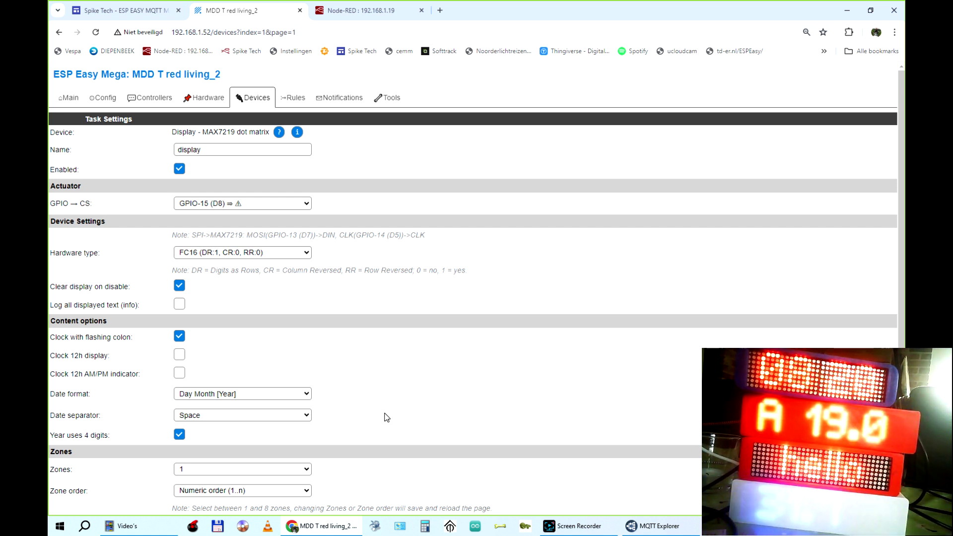
Step: Select the zone 1 text for replacement and move the Spike Tech guide page into a separate browser window
{"action": "scroll", "coordinate": [384, 423], "scroll_direction": "down", "scroll_amount": 3}
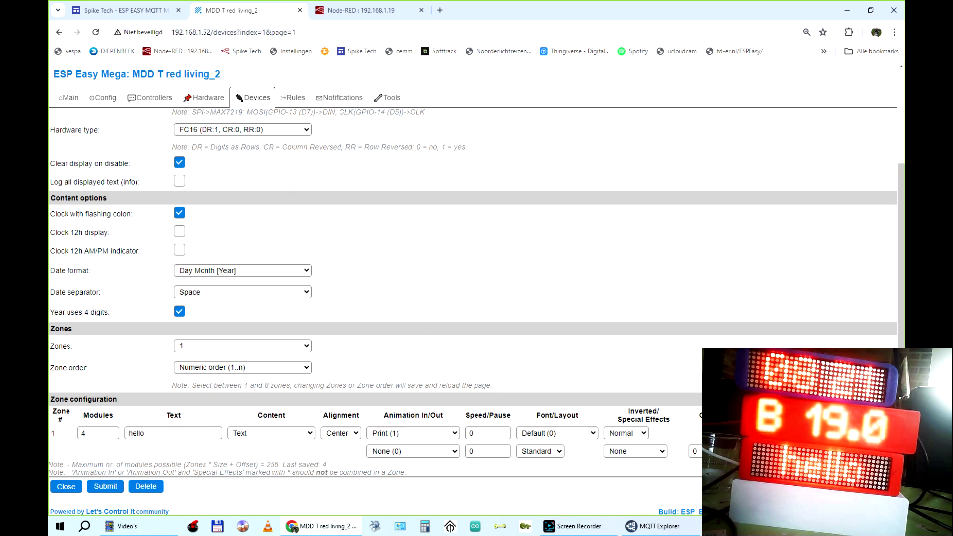
{"action": "left_click", "coordinate": [152, 434]}
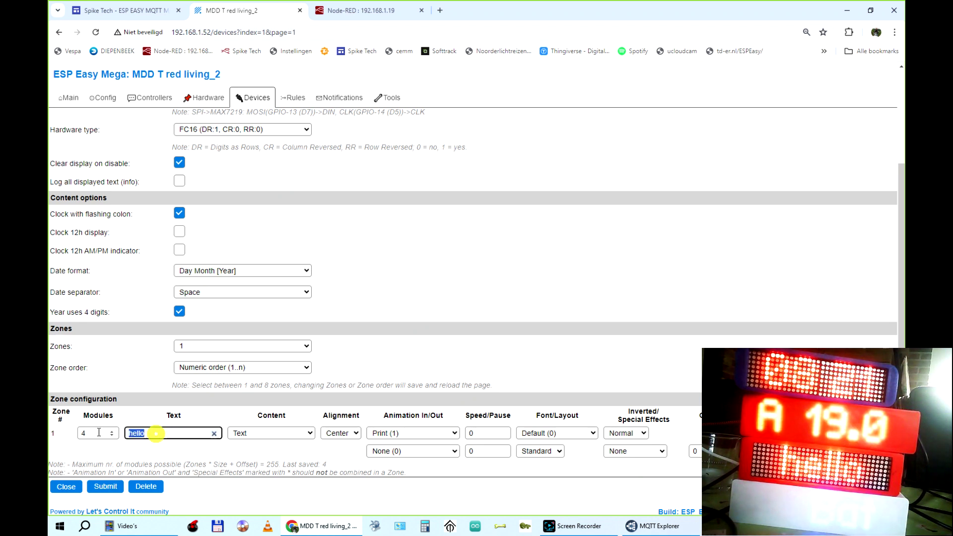
{"action": "double_click", "coordinate": [139, 434]}
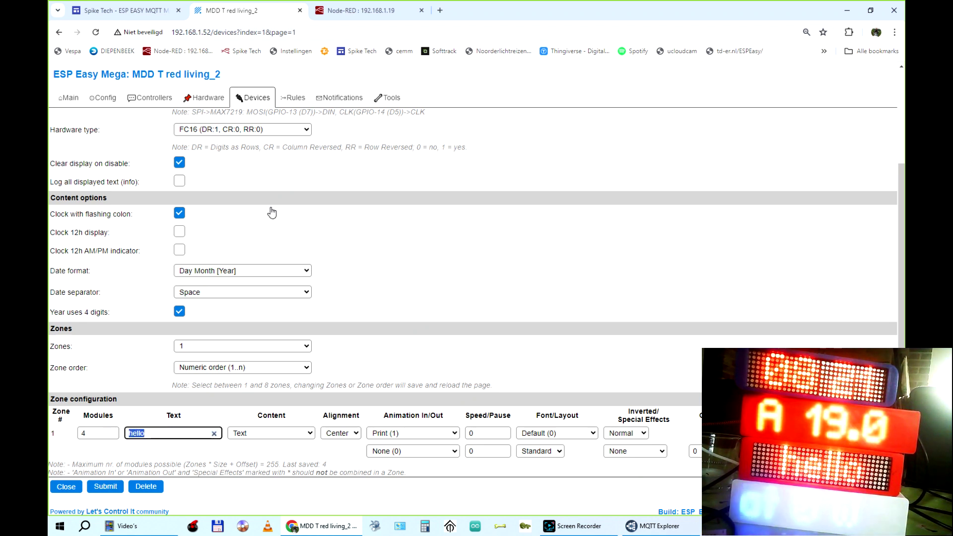
{"action": "left_click", "coordinate": [142, 8]}
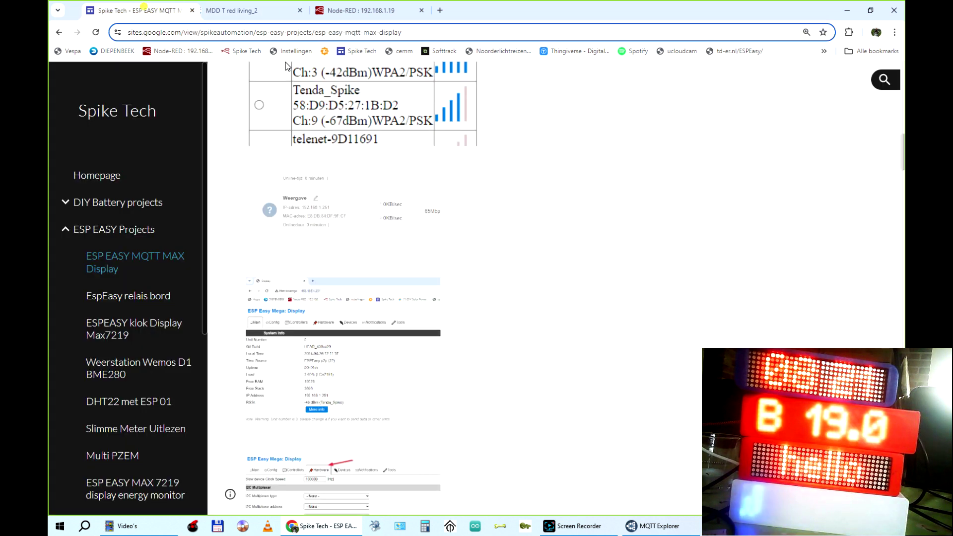
{"action": "left_click_drag", "start_coordinate": [177, 13], "coordinate": [48, 14]}
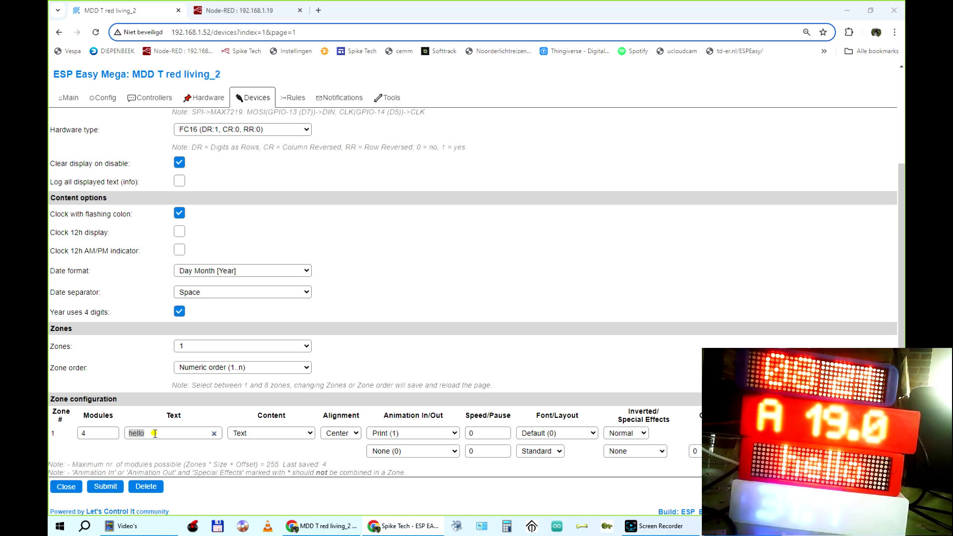
Step: Replace the zone 1 text with [DotMatrix#] and submit the display task settings
{"action": "key", "text": "BackSpace"}
{"action": "key", "text": "shift+Tab"}
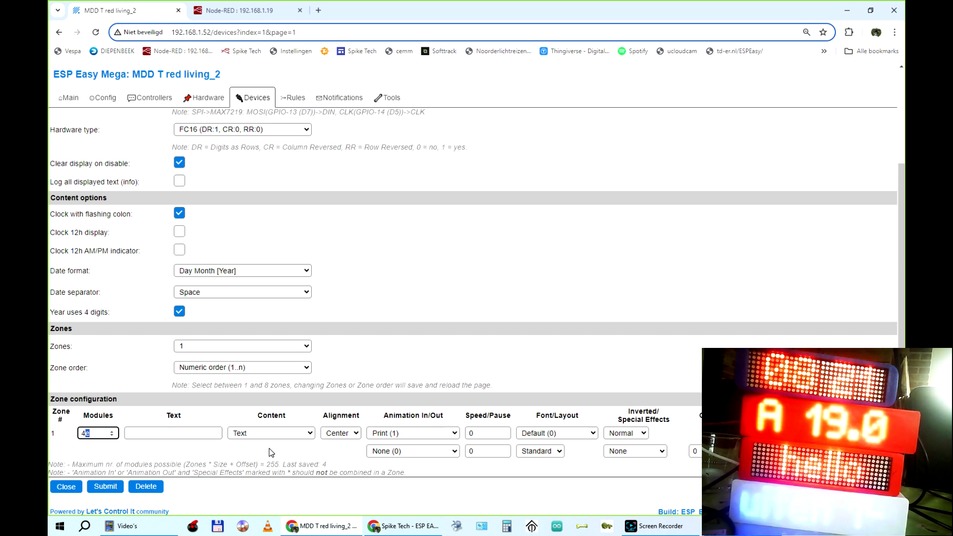
{"action": "left_click", "coordinate": [137, 433]}
{"action": "type", "text": "[DotMatrix#"}
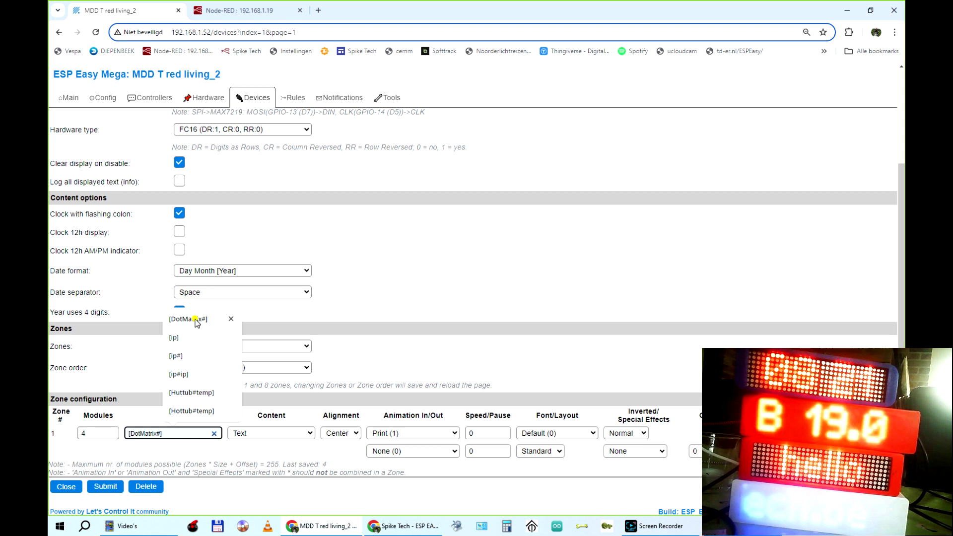
{"action": "left_click", "coordinate": [195, 320]}
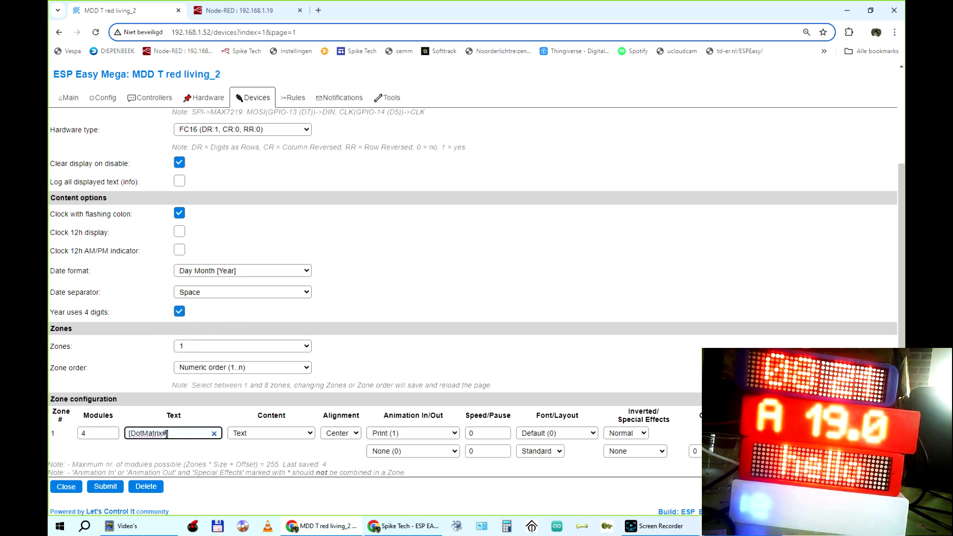
{"action": "left_click_drag", "start_coordinate": [130, 433], "coordinate": [177, 433]}
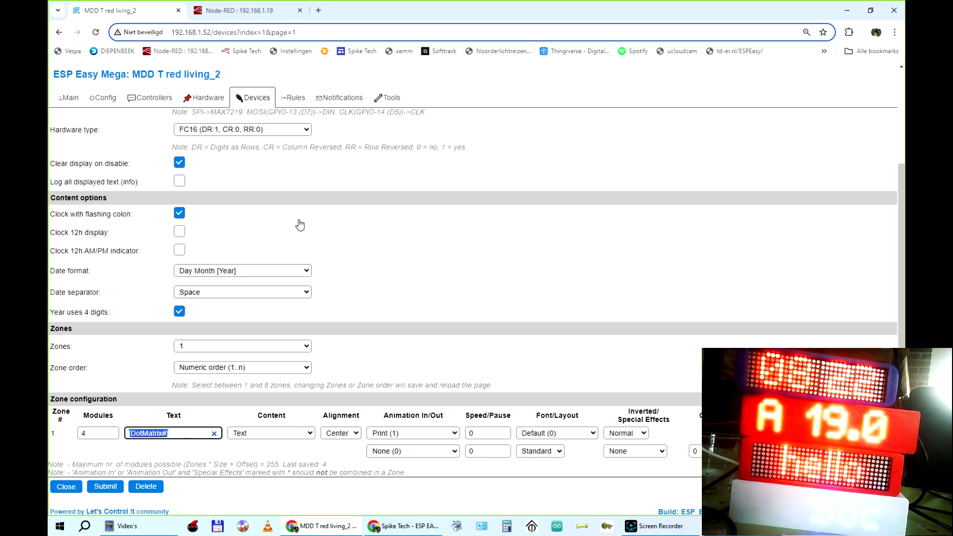
{"action": "left_click", "coordinate": [105, 486]}
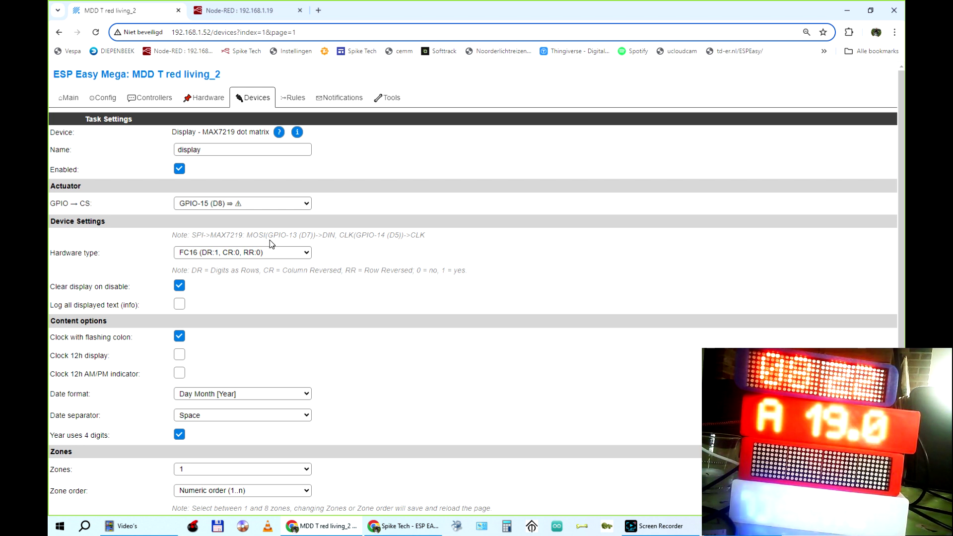
Step: Make sure Rules is enabled in the unit's advanced settings and submit them
{"action": "left_click", "coordinate": [392, 98]}
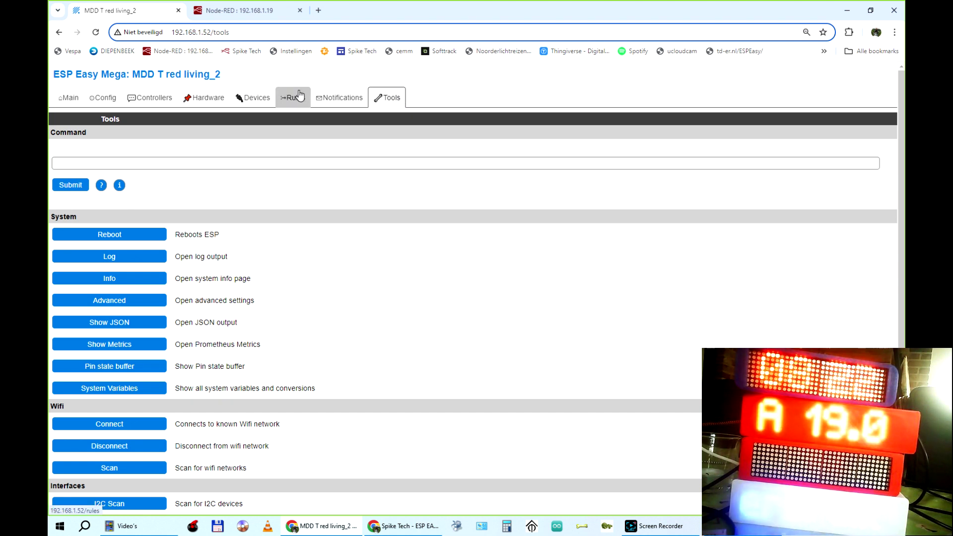
{"action": "left_click", "coordinate": [131, 307]}
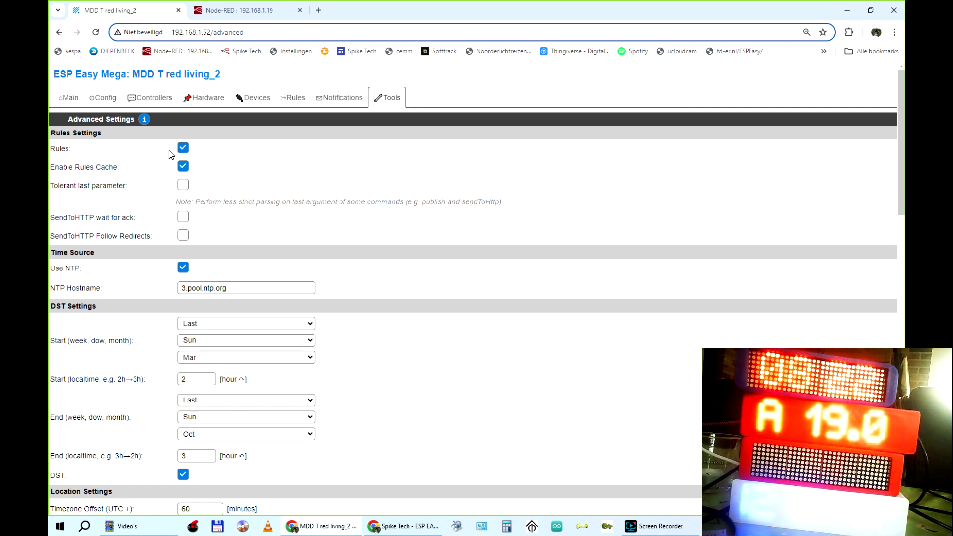
{"action": "left_click", "coordinate": [184, 149]}
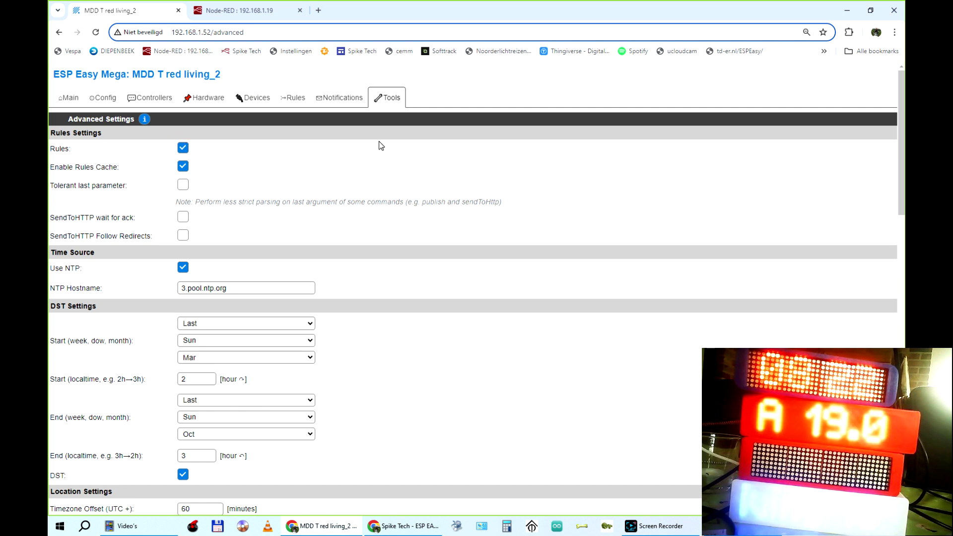
{"action": "scroll", "coordinate": [479, 223], "scroll_direction": "down", "scroll_amount": 20}
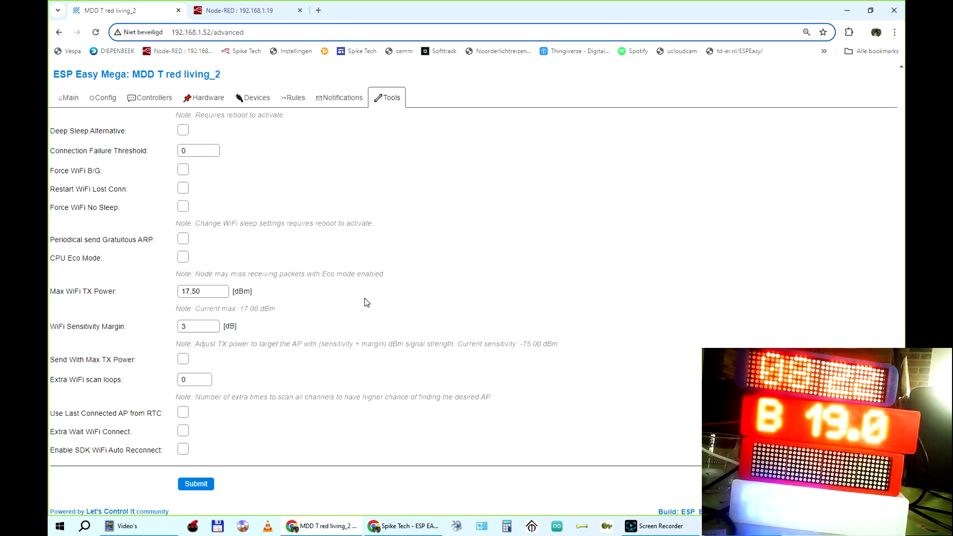
{"action": "left_click", "coordinate": [198, 489]}
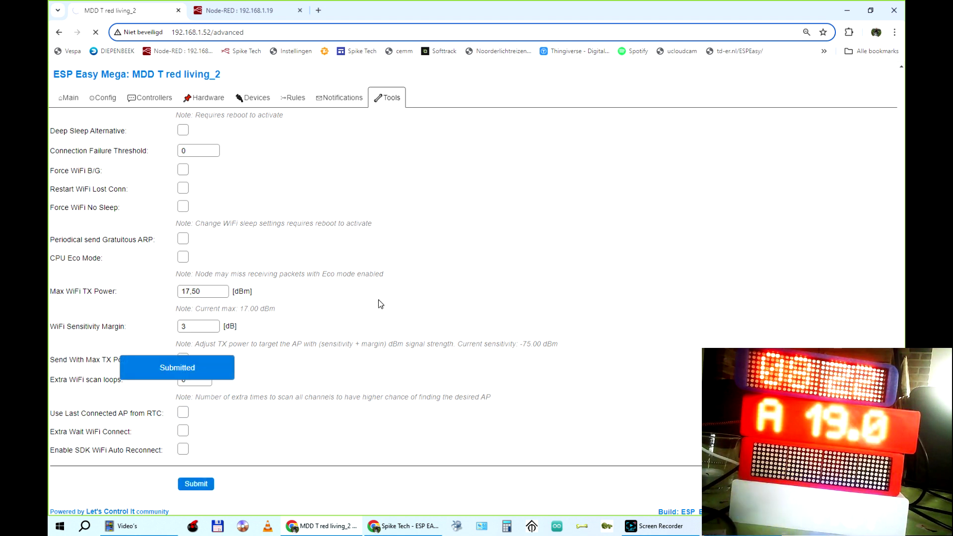
Step: Insert the script that rotates eight DotMatrix texts on a 5-second loop timer into Rules Set 1
{"action": "left_click", "coordinate": [284, 102]}
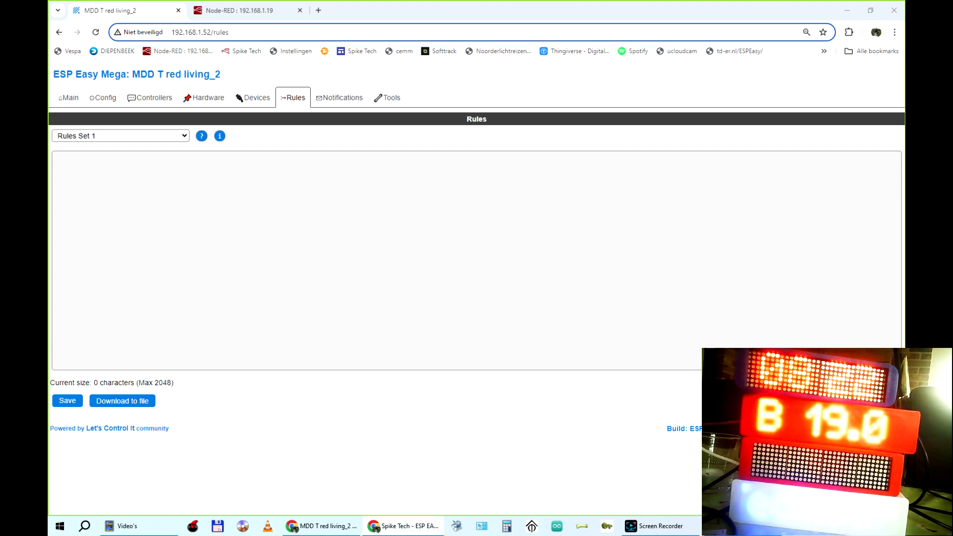
{"action": "left_click", "coordinate": [116, 173]}
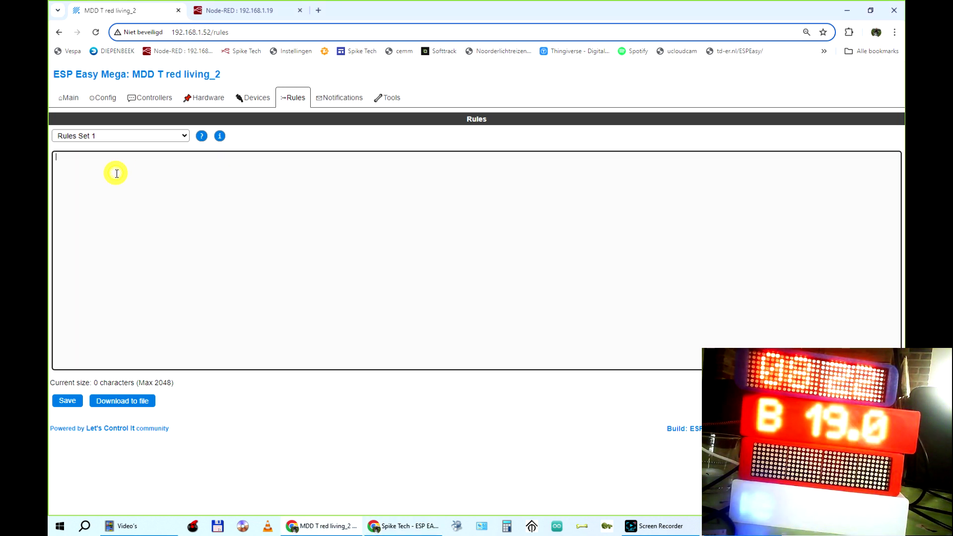
{"action": "type", "text": "on system#boot do   LoopTimerSet,1,5 // repeating timer Timer 1 and interval 5 seconds endon  on rules#timer=1 do   let,1,%v1%+1   if %v1% > 8    // if you want 4 data's change the 8 to 4     let,1,1   endif    if %v1%=1     DotMatrix,txt,1,\"Bat [MQTT#Value1]W\"    // MQTT device Value 1   elseif %v1%=2     DotMatrix,txt,1,\"Buiten [MQTT#Value2]\"   elseif %v1%=3     DotMatrix,txt,1,\"Hottub [MQTT#Value3]\"  elseif %v1%=4   DotMatrix,txt,1,\"%systm_hm_0%\" // HH:MM // %systime% = tijd met seconden elseif %v1%=5     DotMatrix,txt,1,\"%sysday% %sysmonth_s% %sysyear% \"   // day mont year elseif %v1%=6     DotMatrix,txt,1,\"hrr [MQTT1#Value2]\" elseif %v1%=7  DotMatrix,txt,1,\"MQTT Display\"   //just some tekst  elseif %v1%=8     DotMatrix,txt,1,\"SpikeTech.be\"   endif endon"}
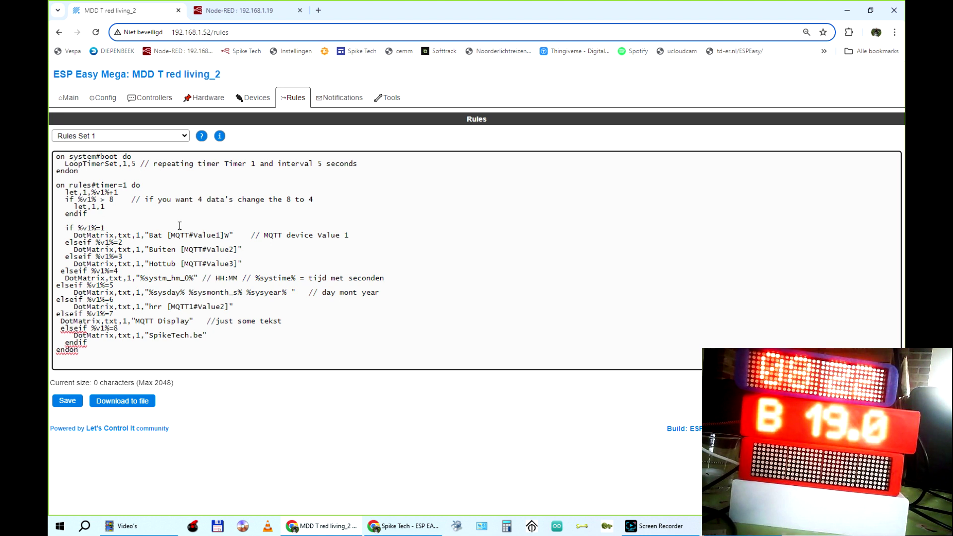
Step: Examine the script's timer interval and message limit, and look up the MQTT task name and its value names in the device overview
{"action": "double_click", "coordinate": [111, 200]}
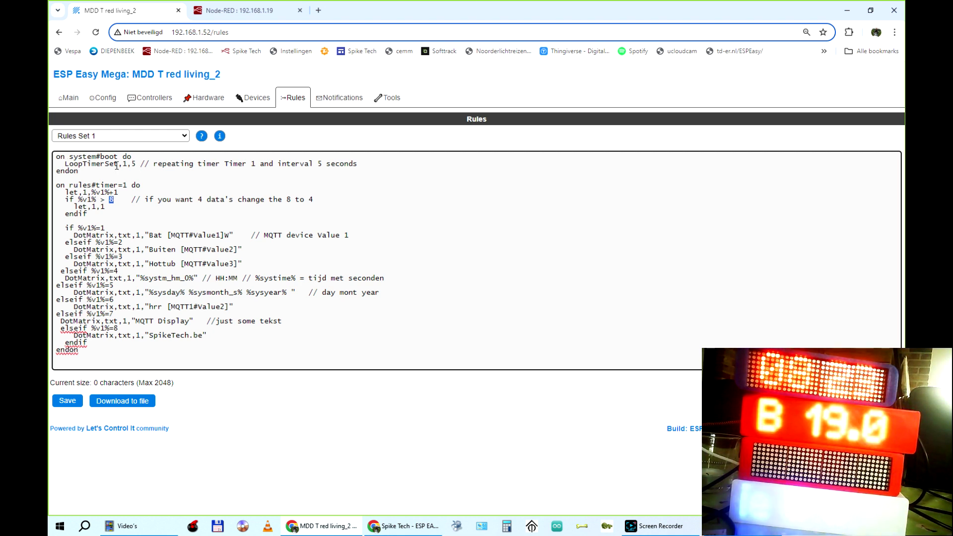
{"action": "double_click", "coordinate": [133, 164]}
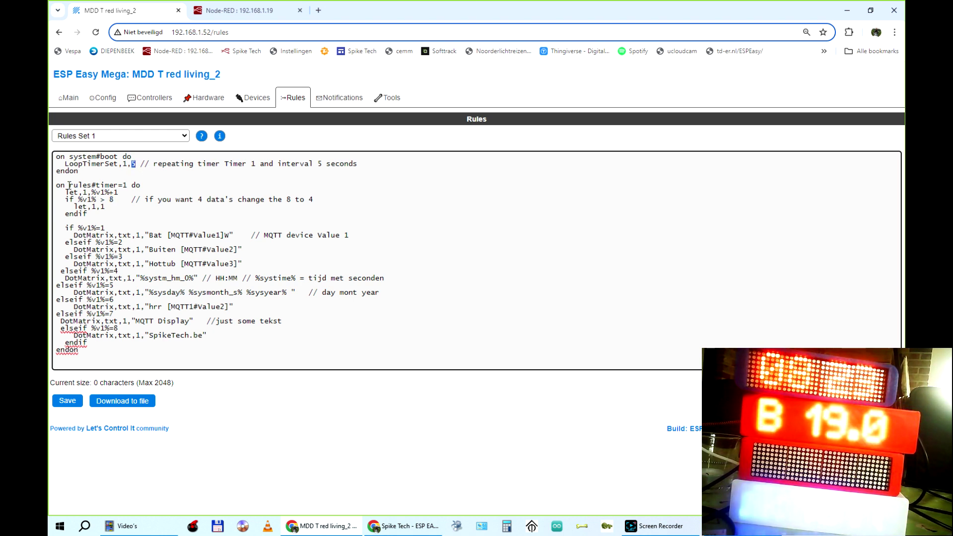
{"action": "double_click", "coordinate": [112, 199]}
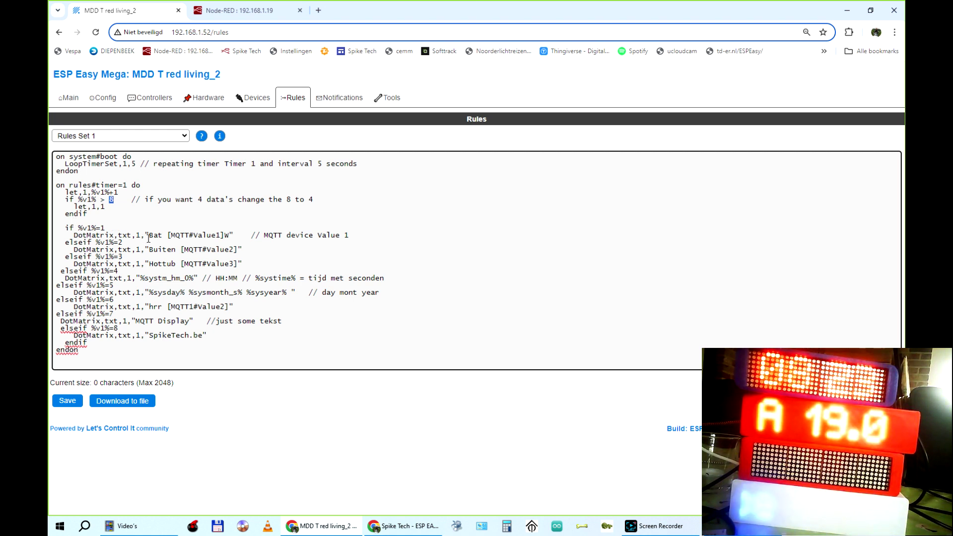
{"action": "left_click", "coordinate": [123, 224]}
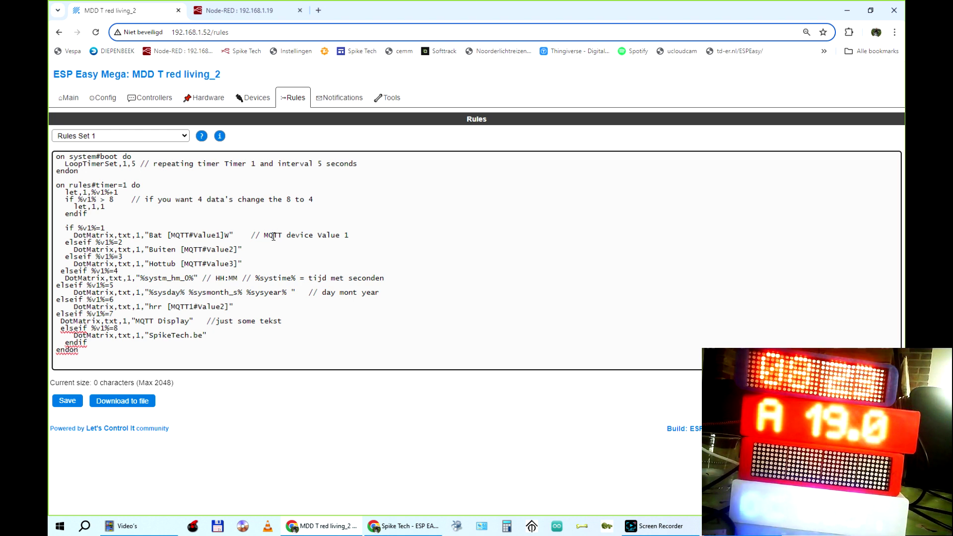
{"action": "left_click", "coordinate": [263, 101]}
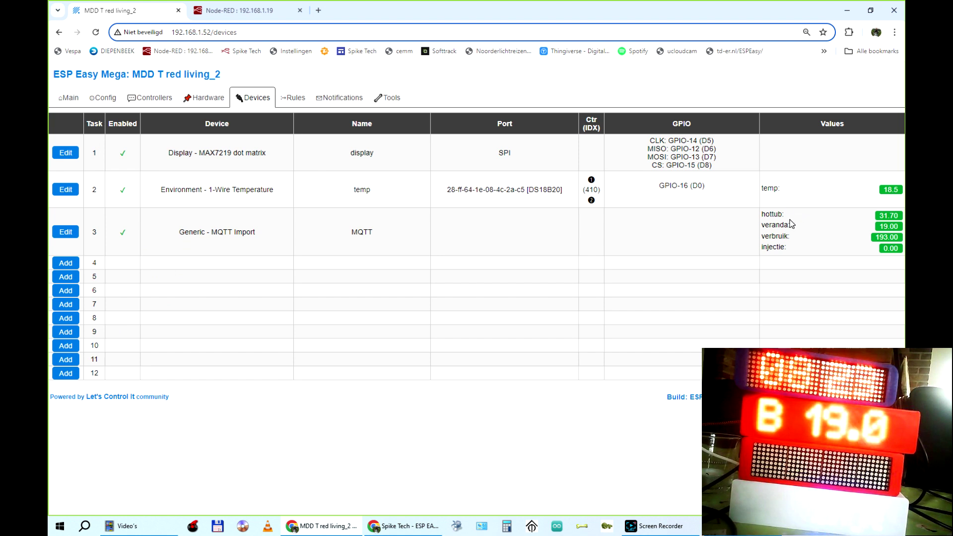
{"action": "double_click", "coordinate": [350, 235]}
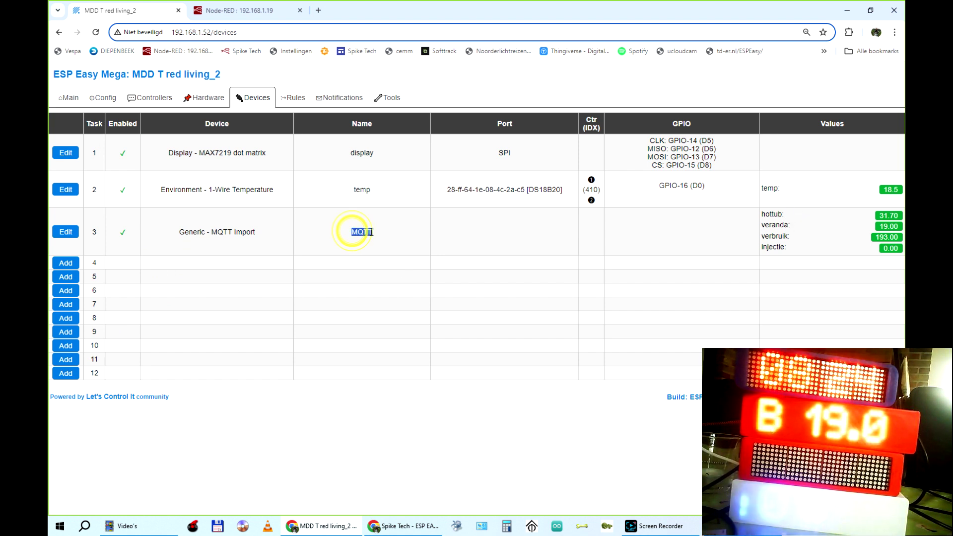
{"action": "double_click", "coordinate": [769, 214]}
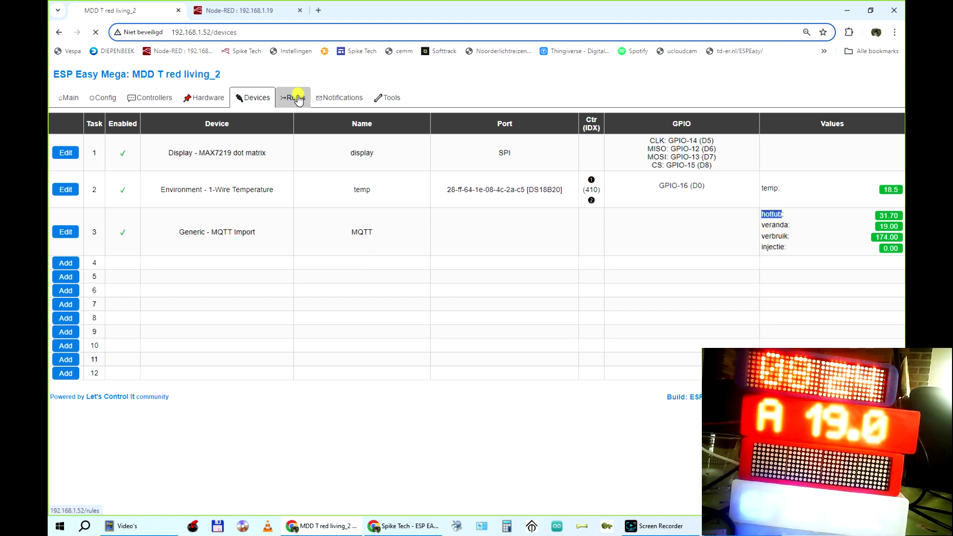
Step: Return to the empty Rules Set 1 and insert the guide's DotMatrix rotation script again, with loop timer 1 at 5 seconds
{"action": "left_click", "coordinate": [294, 98]}
{"action": "left_click", "coordinate": [209, 221]}
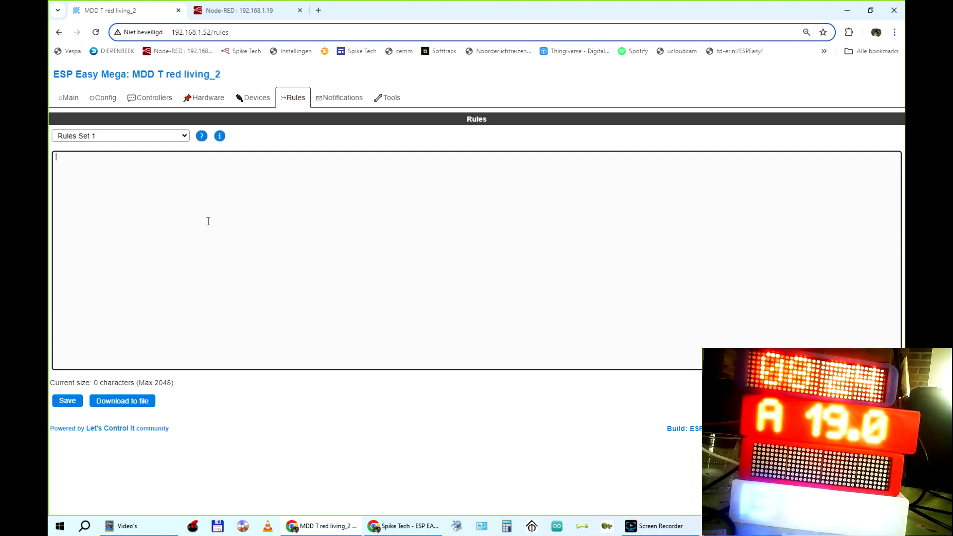
{"action": "type", "text": "on system#boot do   LoopTimerSet,1,5 // repeating timer Timer 1 and interval 5 seconds endon  on rules#timer=1 do   let,1,%v1%+1   if %v1% > 8    // if you want 4 data's change the 8 to 4     let,1,1   endif    if %v1%=1     DotMatrix,txt,1,\"Bat [MQTT#Value1]W\"    // MQTT device Value 1   elseif %v1%=2     DotMatrix,txt,1,\"Buiten [MQTT#Value2]\"   elseif %v1%=3     DotMatrix,txt,1,\"Hottub [MQTT#Value3]\"  elseif %v1%=4   DotMatrix,txt,1,\"%systm_hm_0%\" // HH:MM // %systime% = tijd met seconden elseif %v1%=5     DotMatrix,txt,1,\"%sysday% %sysmonth_s% %sysyear% \"   // day mont year elseif %v1%=6     DotMatrix,txt,1,\"hrr [MQTT1#Value2]\" elseif %v1%=7  DotMatrix,txt,1,\"MQTT Display\"   //just some tekst  elseif %v1%=8     DotMatrix,txt,1,\"SpikeTech.be\"   endif endon"}
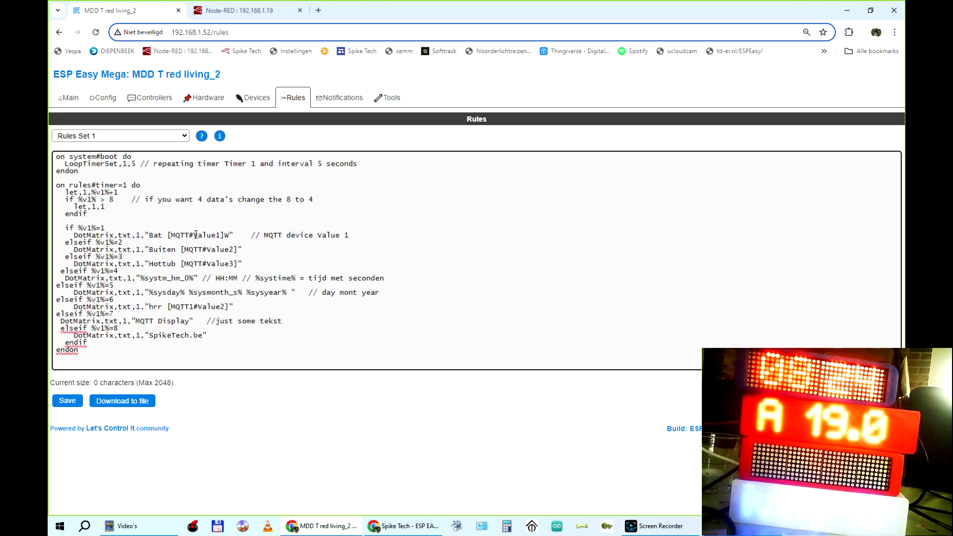
Step: Change the first message's reference to [MQTT#hottub], remove the trailing W unit, and save the rules
{"action": "double_click", "coordinate": [195, 235]}
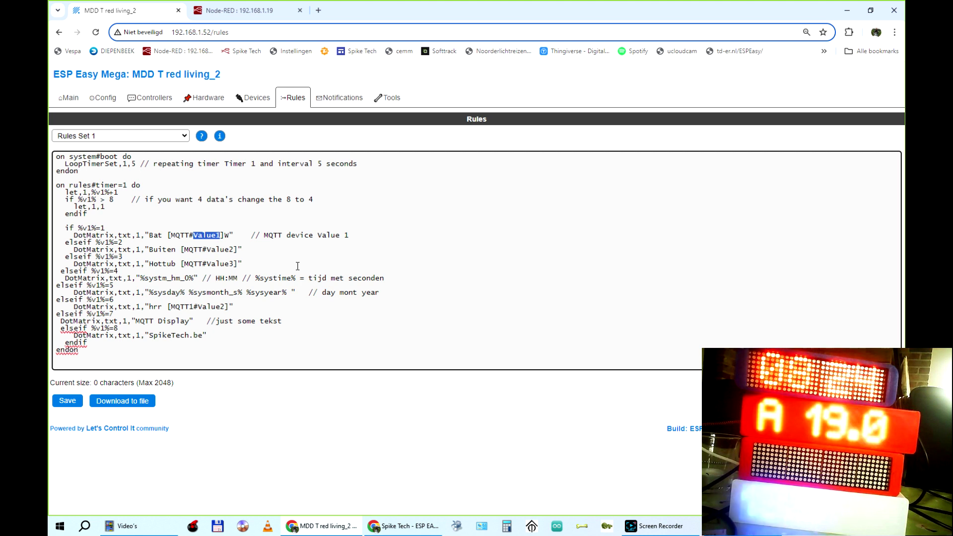
{"action": "type", "text": "hottub"}
{"action": "double_click", "coordinate": [226, 235]}
{"action": "key", "text": "BackSpace"}
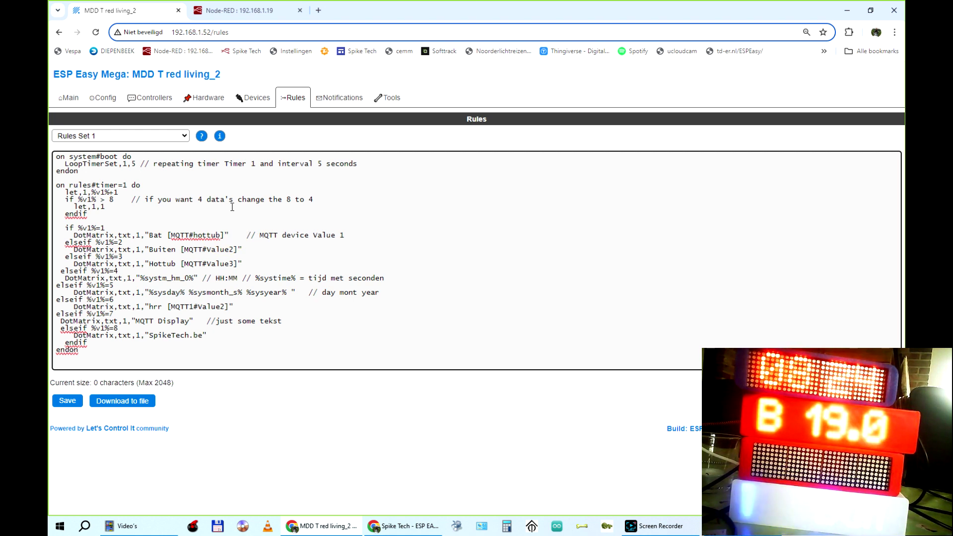
{"action": "left_click", "coordinate": [74, 396]}
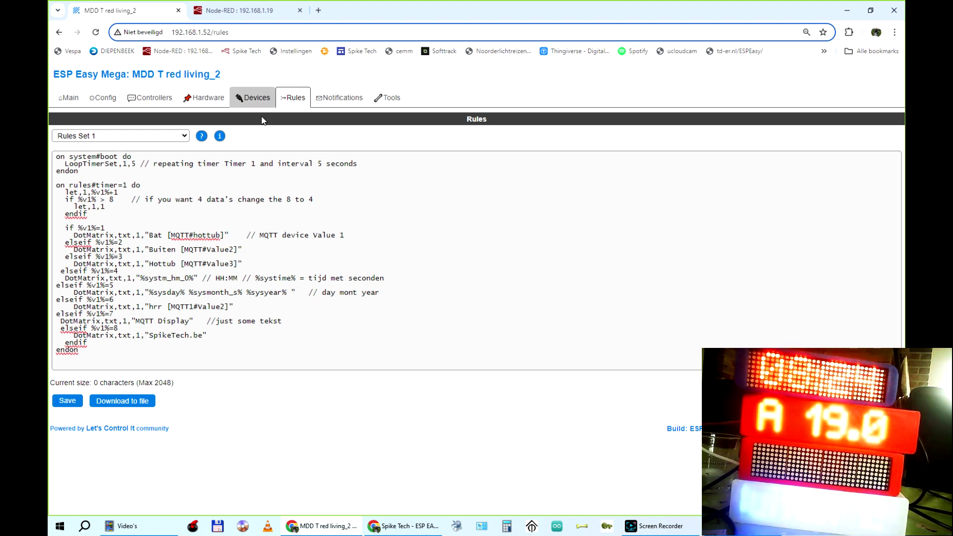
Step: Check the MQTT task and value names in the device overview, change the first message's label to Hottub, and save the rules
{"action": "left_click", "coordinate": [259, 96]}
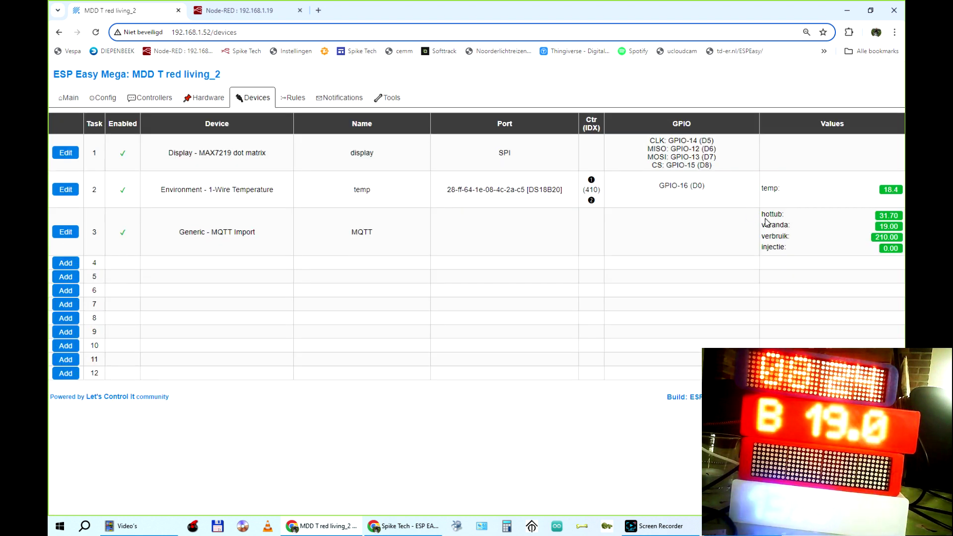
{"action": "double_click", "coordinate": [358, 232]}
{"action": "double_click", "coordinate": [772, 215]}
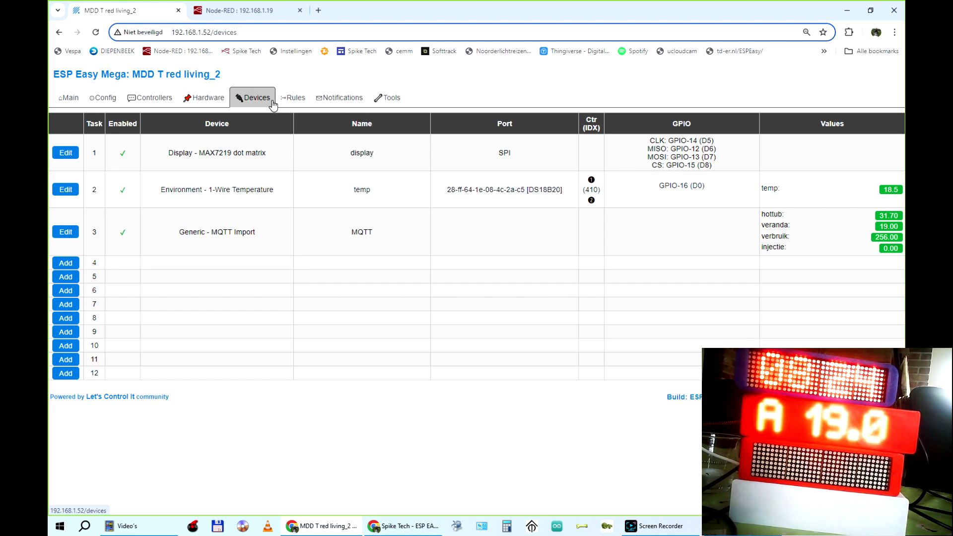
{"action": "left_click", "coordinate": [293, 97]}
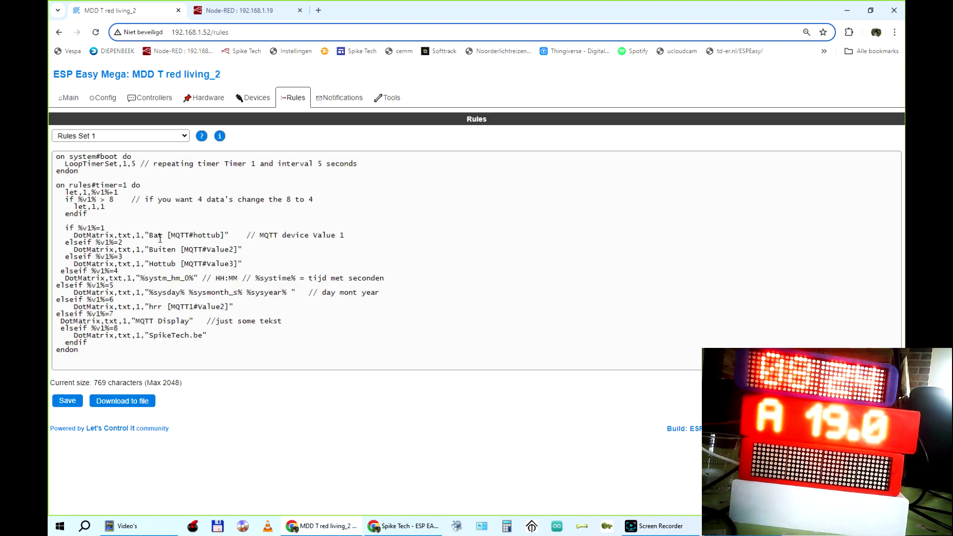
{"action": "double_click", "coordinate": [156, 236]}
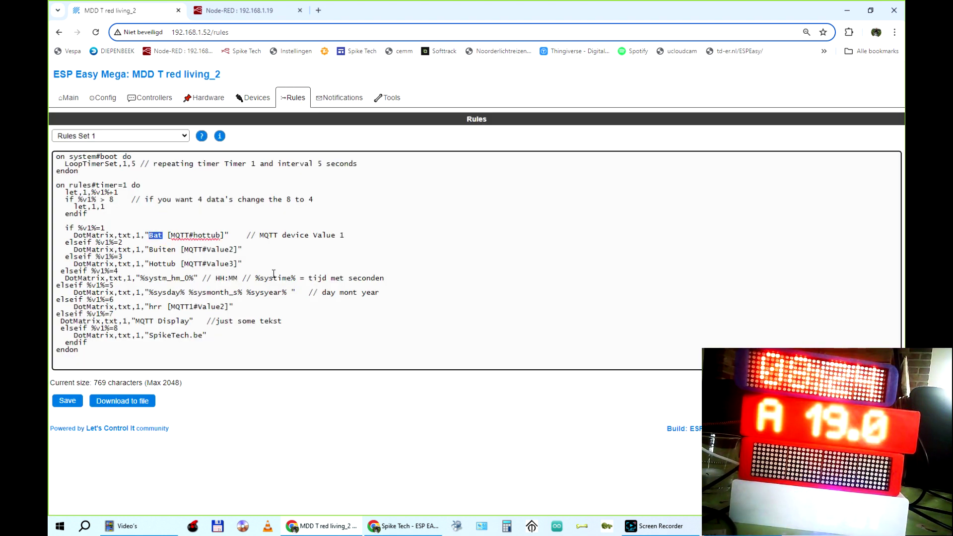
{"action": "type", "text": "Hottub"}
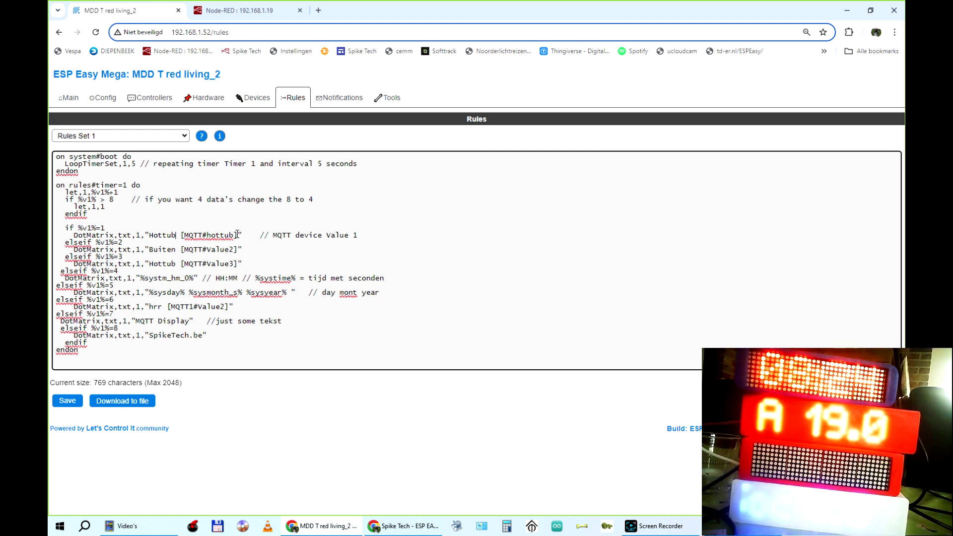
{"action": "left_click_drag", "start_coordinate": [150, 250], "coordinate": [176, 253]}
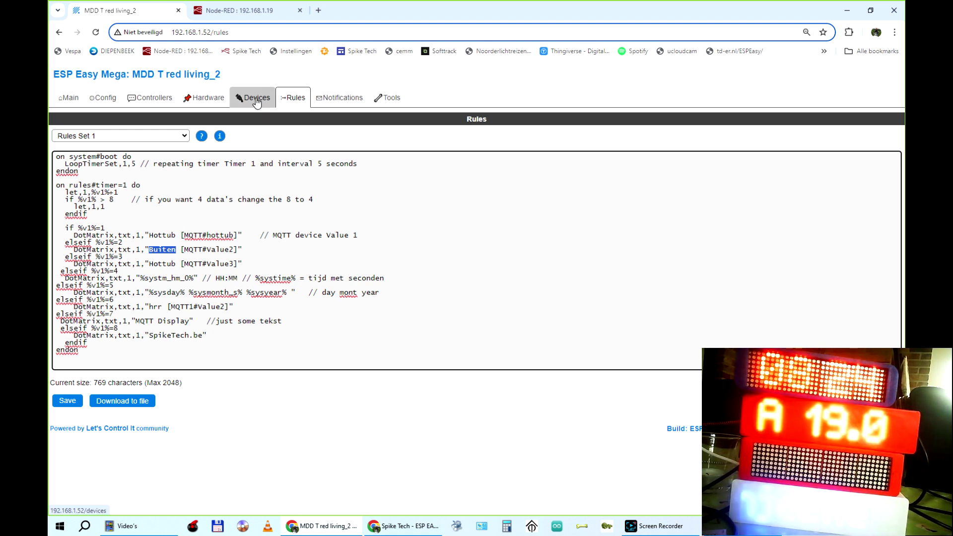
{"action": "left_click", "coordinate": [63, 401]}
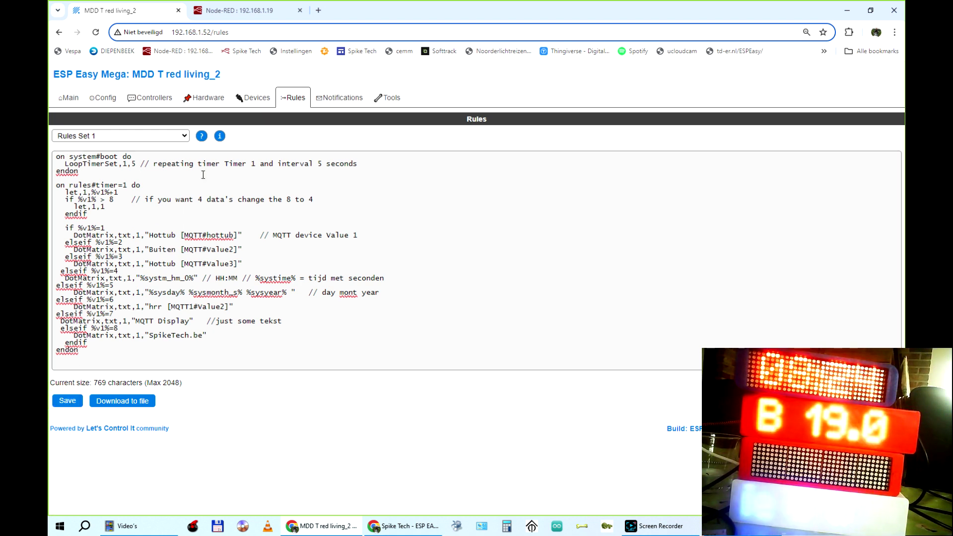
Step: Copy the veranda value name from the device overview into the second message's MQTT reference, relabel that message Veranda, and save the rules
{"action": "left_click", "coordinate": [250, 98]}
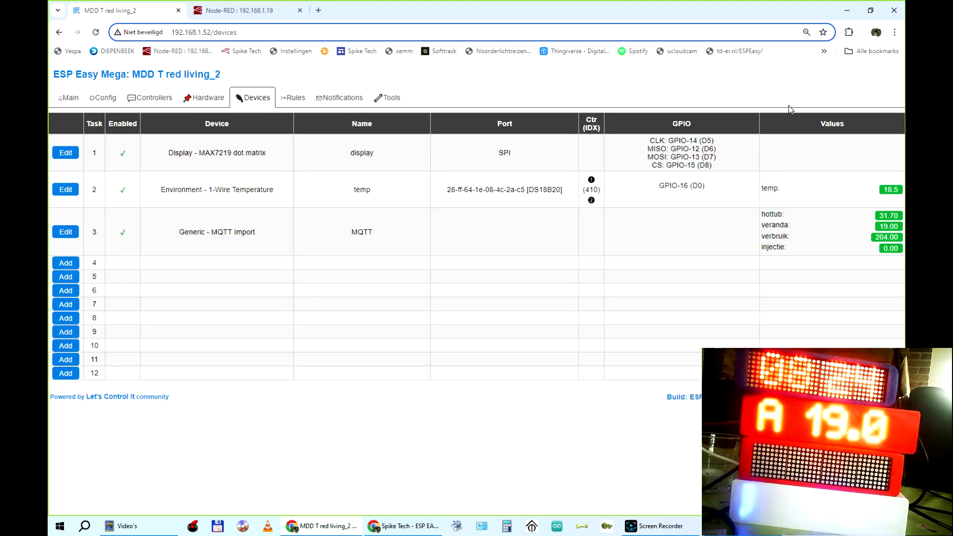
{"action": "double_click", "coordinate": [764, 225]}
{"action": "key", "text": "ctrl+c"}
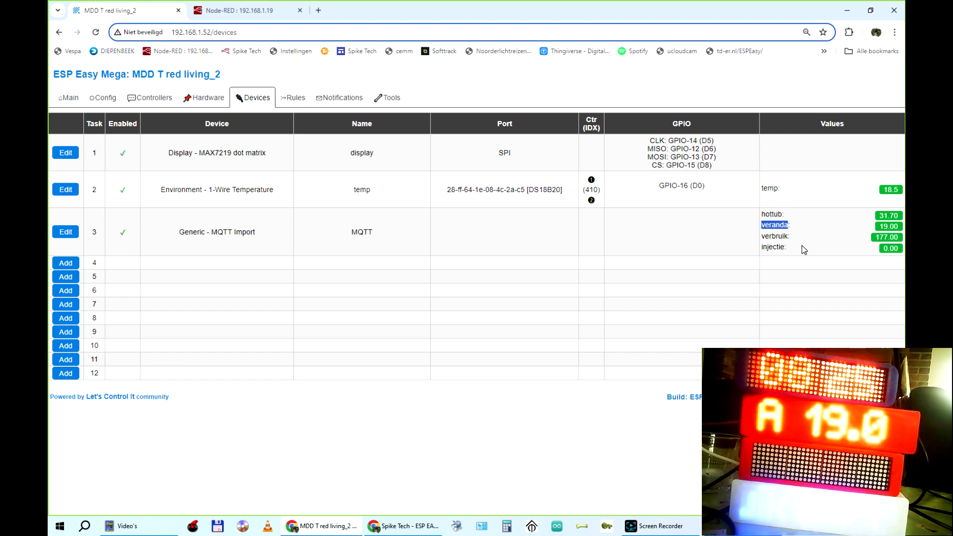
{"action": "left_click", "coordinate": [243, 11]}
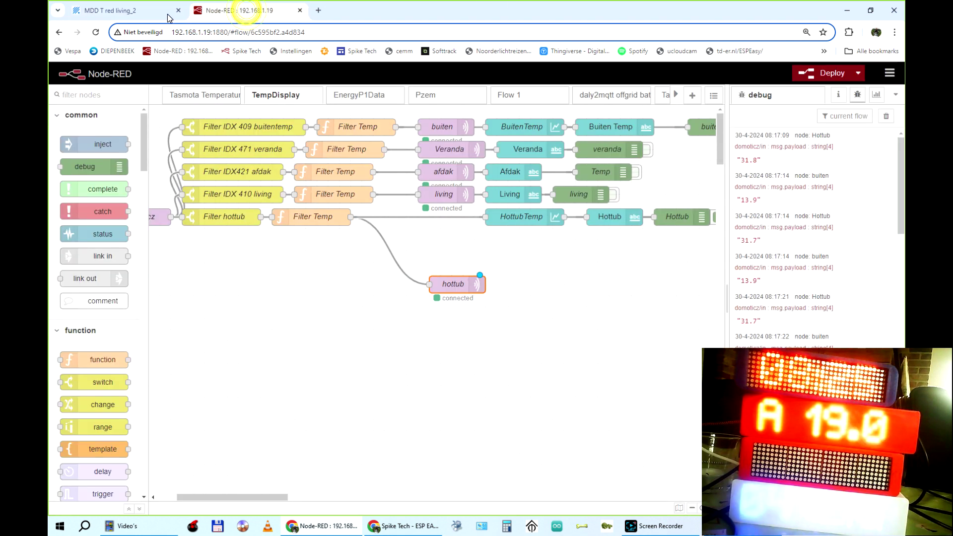
{"action": "left_click", "coordinate": [150, 14]}
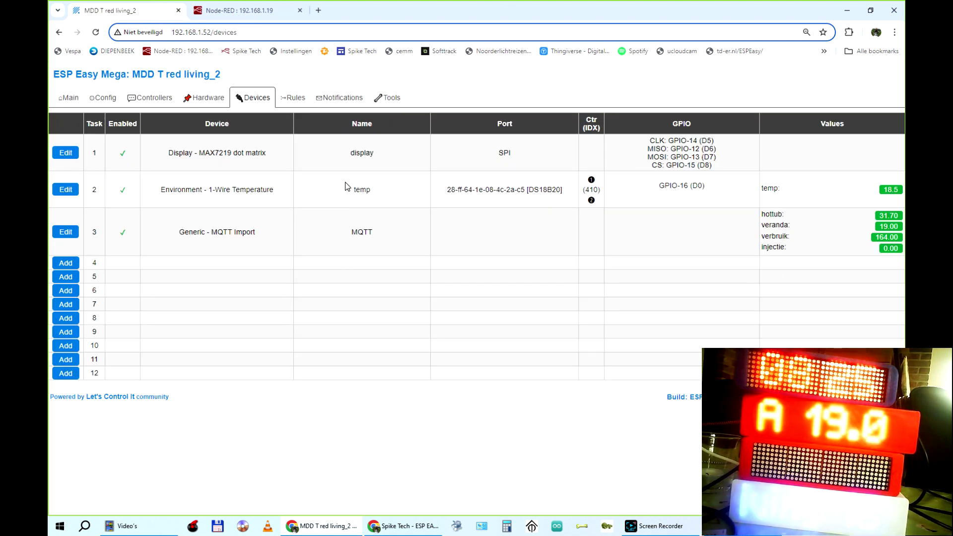
{"action": "left_click", "coordinate": [293, 98]}
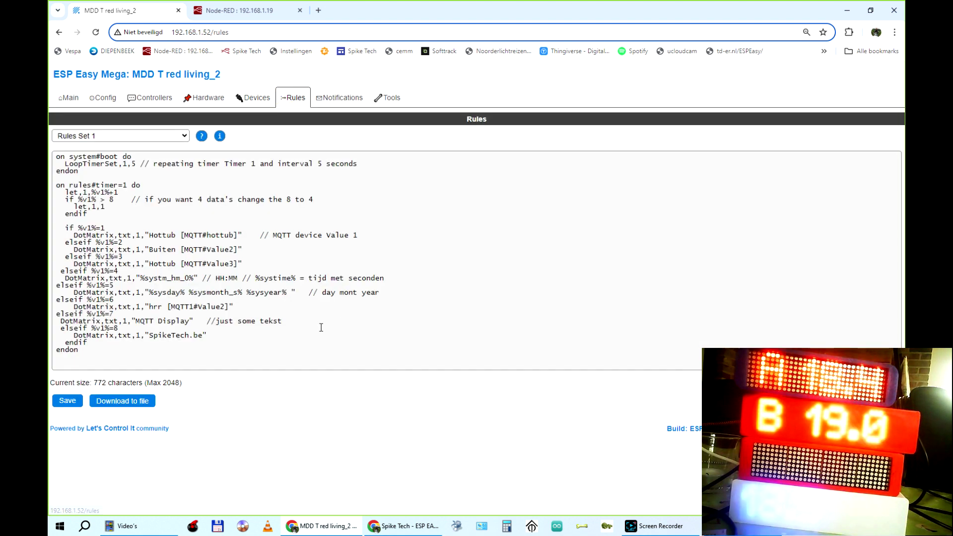
{"action": "left_click_drag", "start_coordinate": [207, 249], "coordinate": [232, 249]}
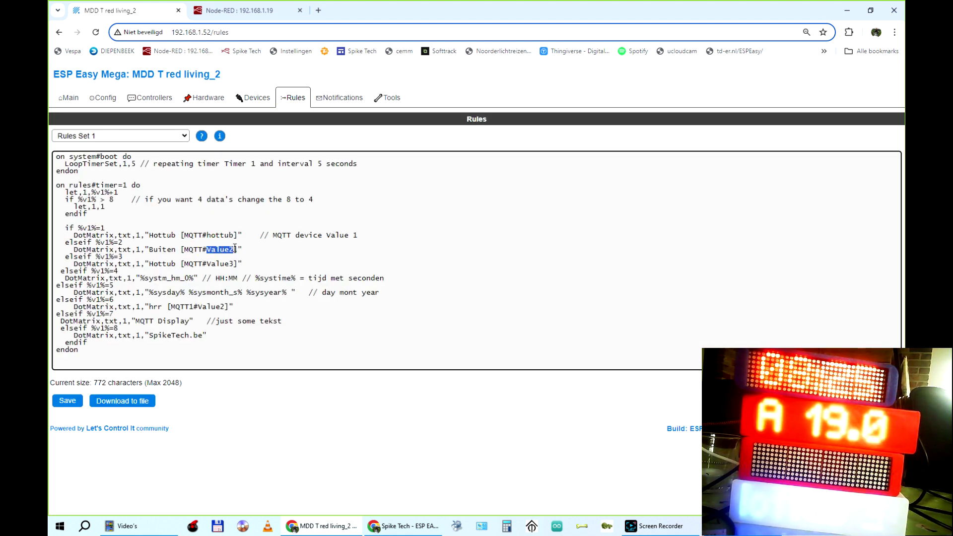
{"action": "key", "text": "ctrl+v"}
{"action": "left_click_drag", "start_coordinate": [175, 248], "coordinate": [149, 248]}
{"action": "type", "text": "Veranda"}
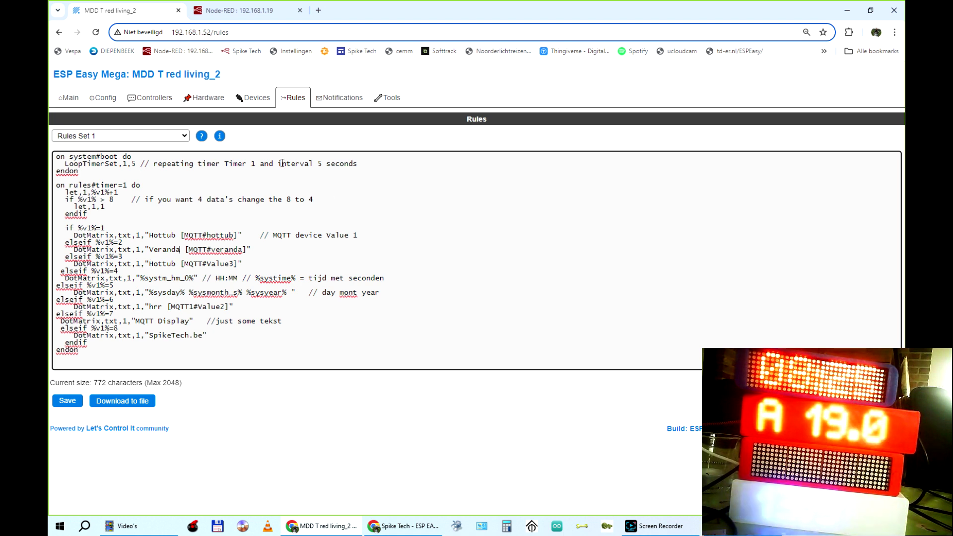
{"action": "left_click", "coordinate": [69, 403]}
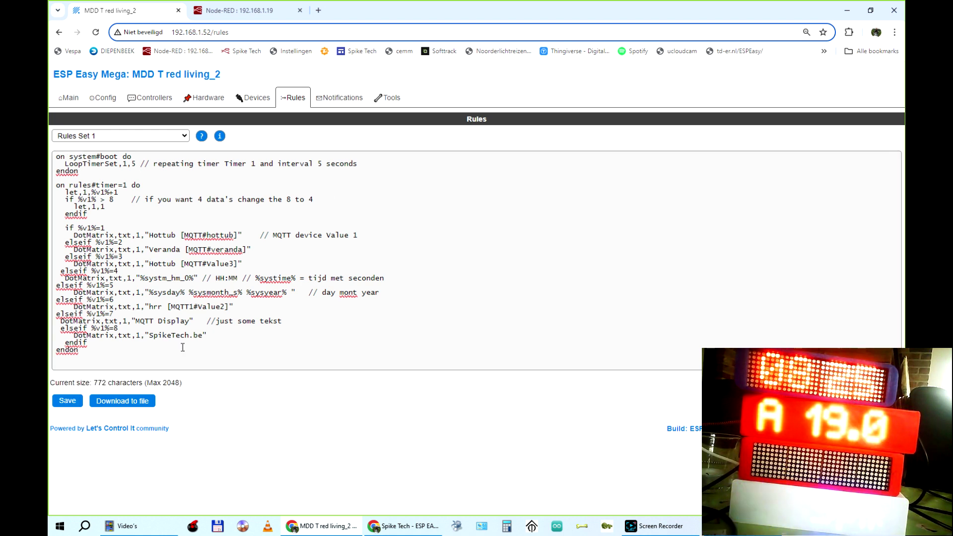
Step: Copy the verbruik value name from the device overview into the third message's MQTT reference and relabel that message Verbruik
{"action": "left_click", "coordinate": [260, 98]}
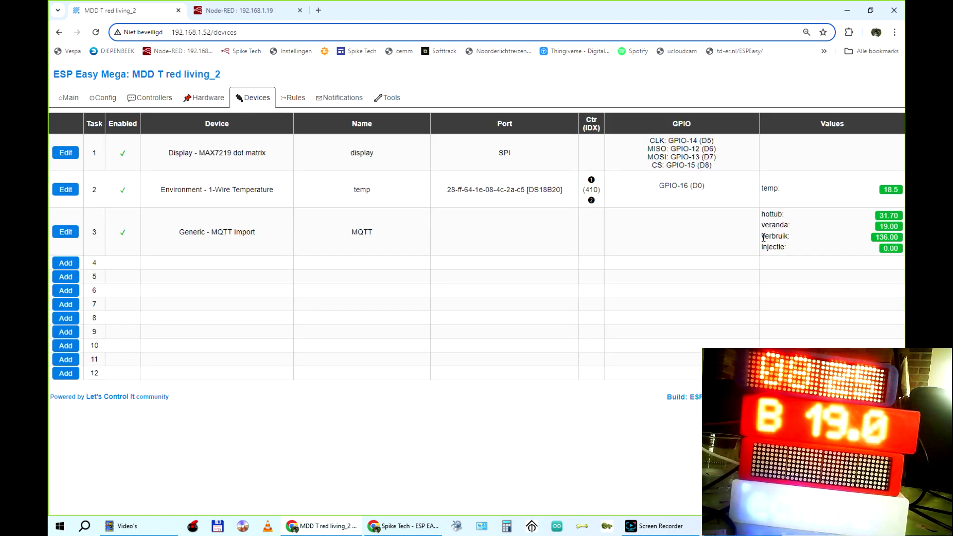
{"action": "left_click_drag", "start_coordinate": [763, 238], "coordinate": [790, 237]}
{"action": "key", "text": "ctrl+c"}
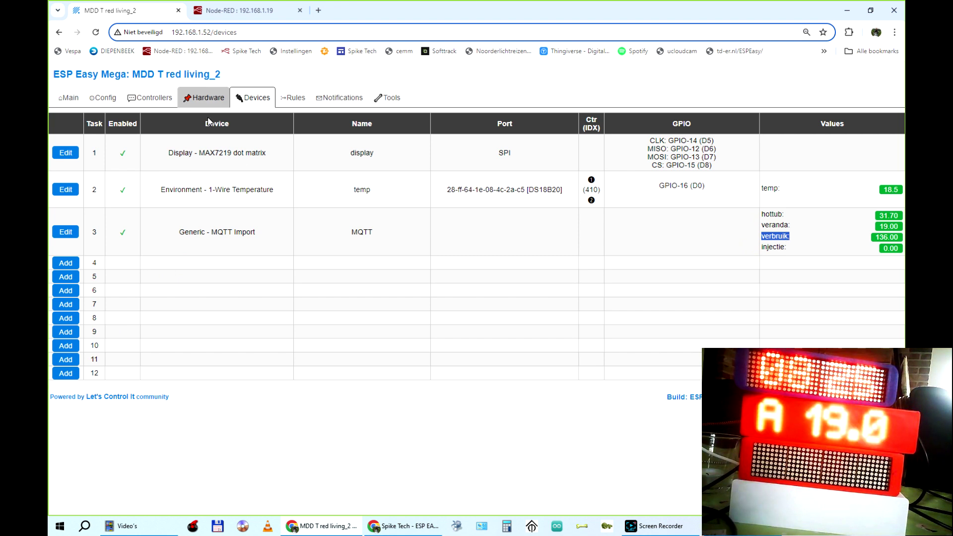
{"action": "left_click", "coordinate": [293, 97]}
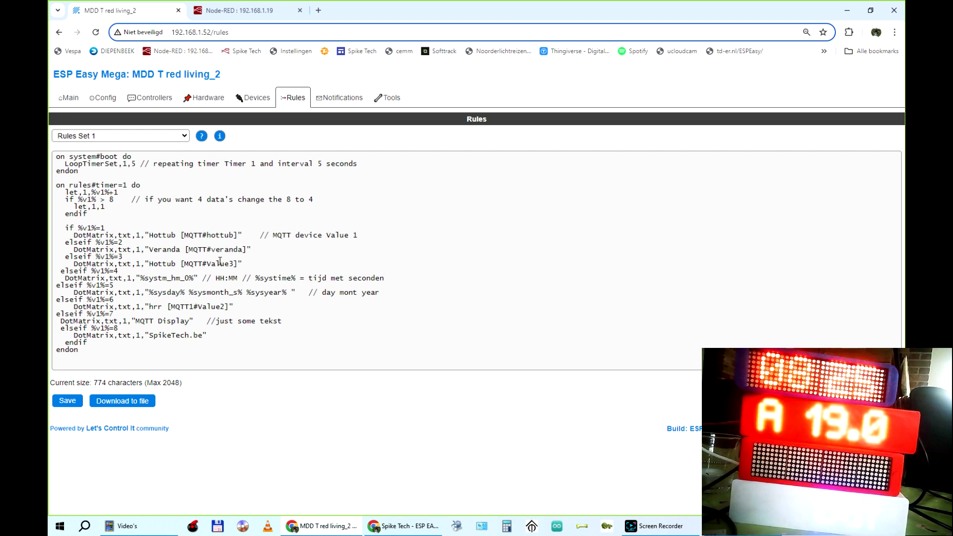
{"action": "left_click_drag", "start_coordinate": [205, 264], "coordinate": [236, 264]}
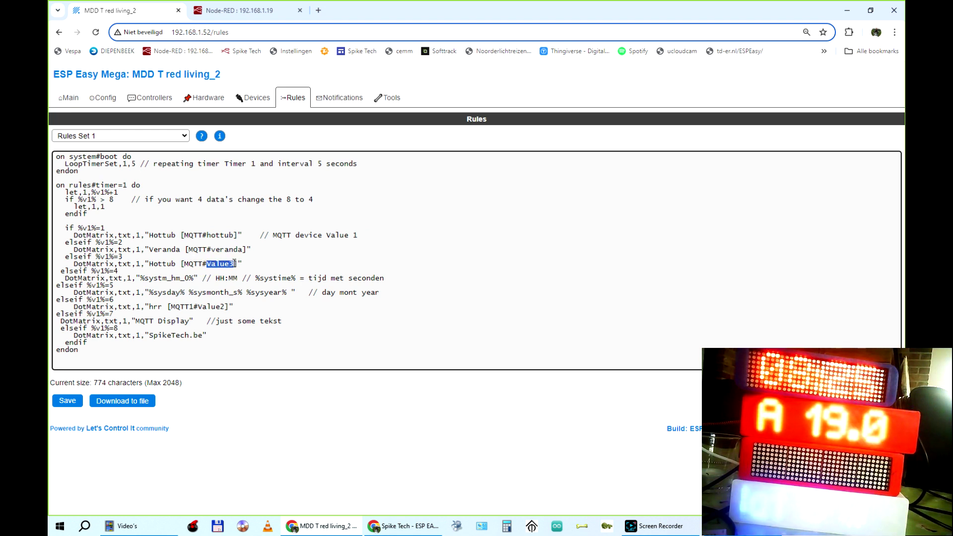
{"action": "key", "text": "ctrl+v"}
{"action": "left_click_drag", "start_coordinate": [176, 263], "coordinate": [150, 264]}
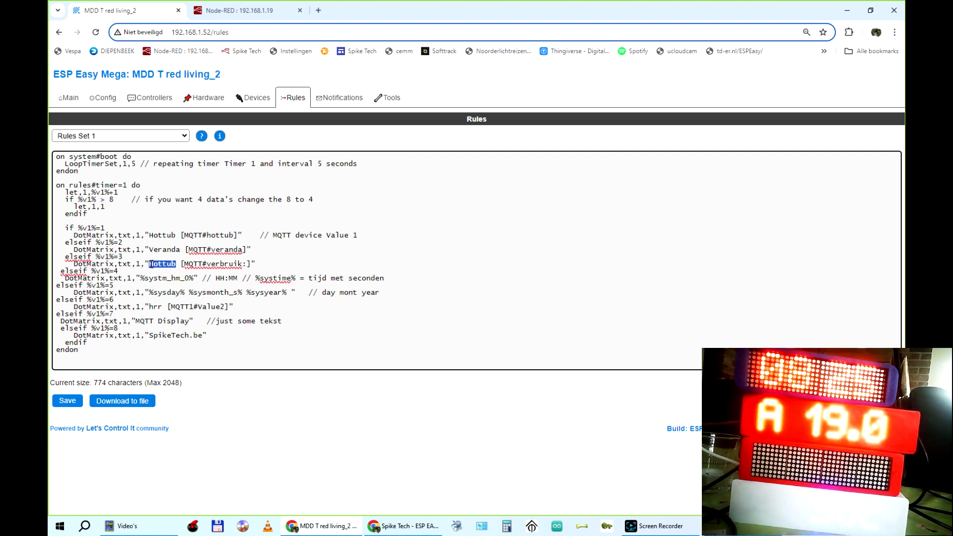
{"action": "type", "text": "Verbruik"}
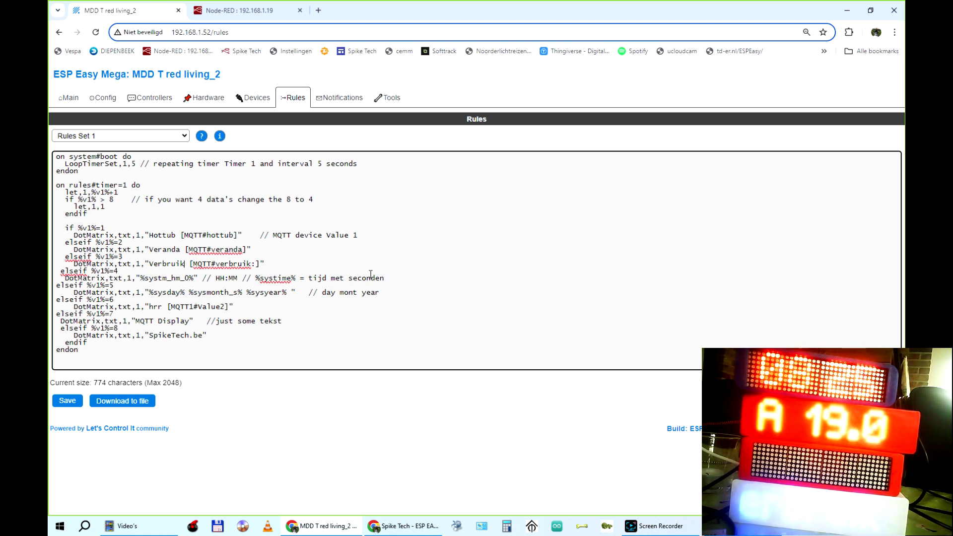
Step: Duplicate the Verbruik message and its following elseif line below the %v1%=4 condition, and set the copied condition to %v1%=5
{"action": "left_click_drag", "start_coordinate": [135, 278], "coordinate": [300, 279]}
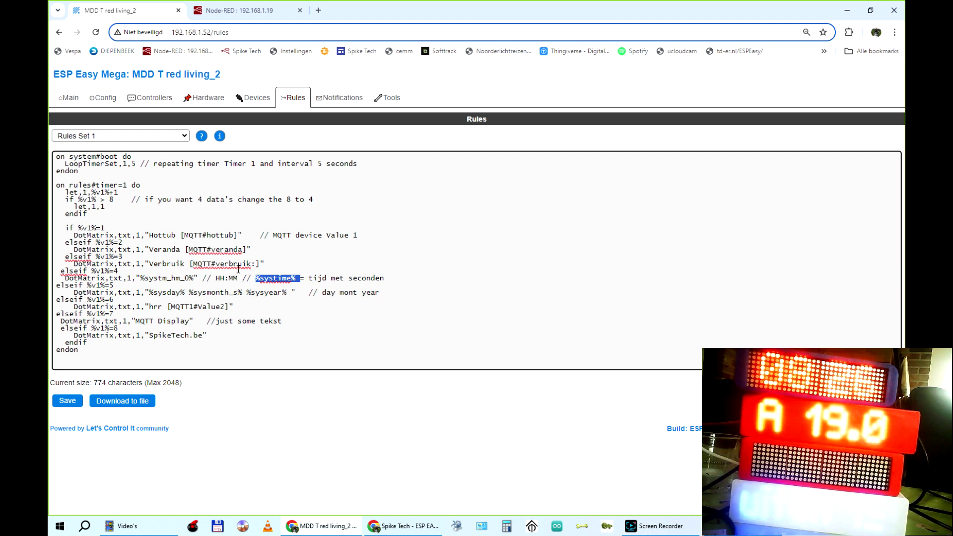
{"action": "left_click_drag", "start_coordinate": [73, 306], "coordinate": [236, 305]}
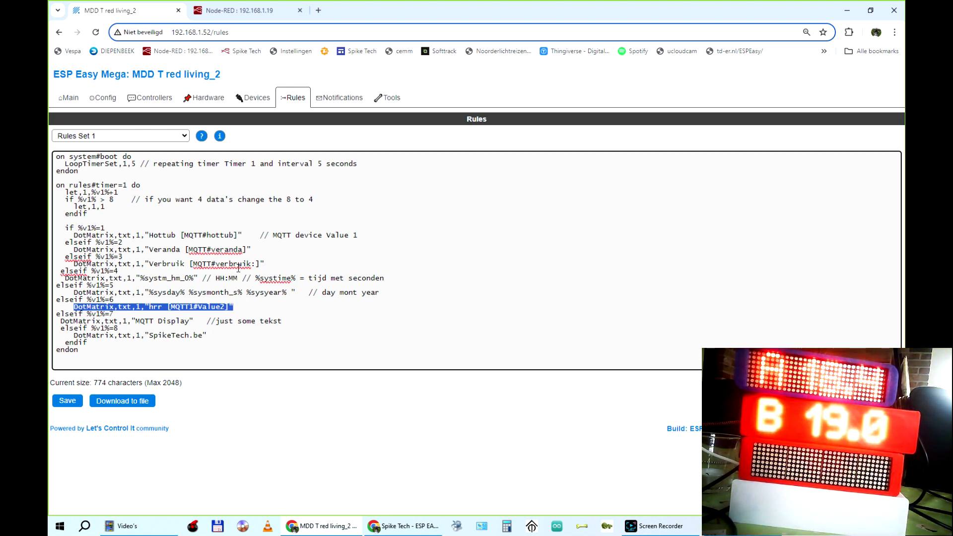
{"action": "left_click_drag", "start_coordinate": [70, 264], "coordinate": [135, 272]}
{"action": "key", "text": "ctrl+c"}
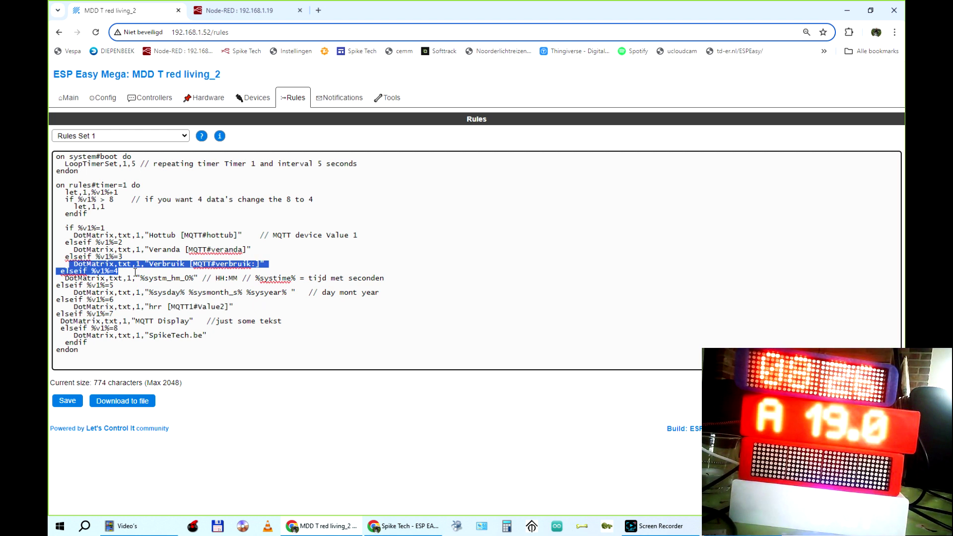
{"action": "left_click", "coordinate": [135, 272]}
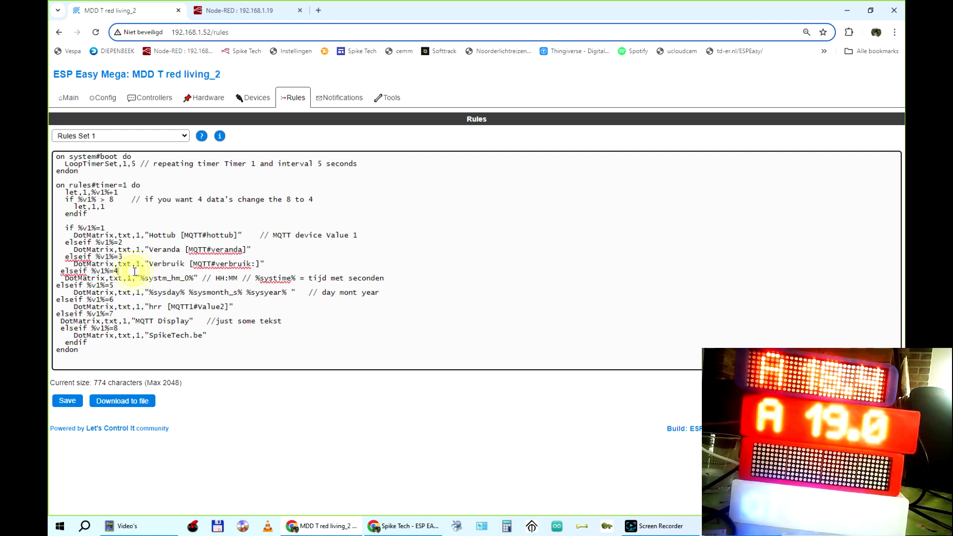
{"action": "key", "text": "Return"}
{"action": "key", "text": "Return"}
{"action": "key", "text": "Return"}
{"action": "key", "text": "Return"}
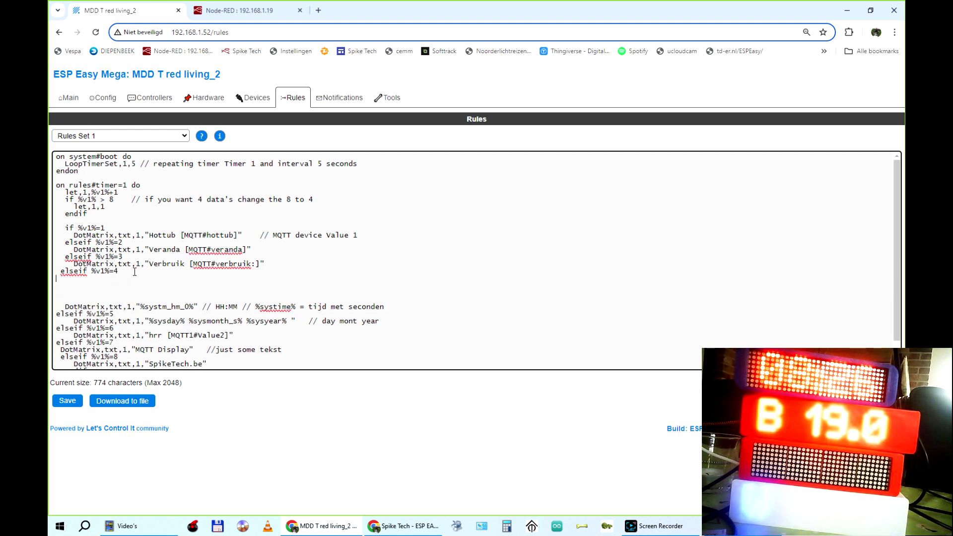
{"action": "key", "text": "ctrl+v"}
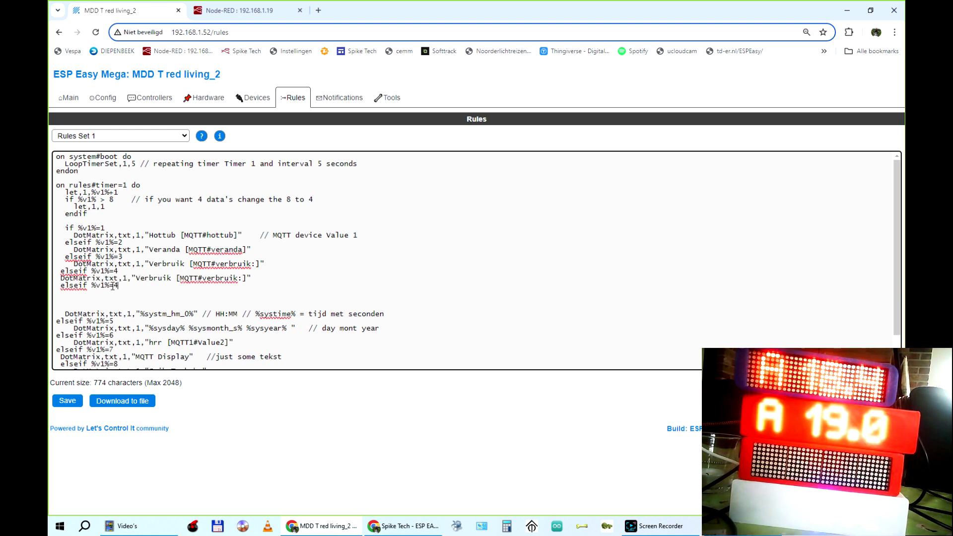
{"action": "double_click", "coordinate": [115, 285]}
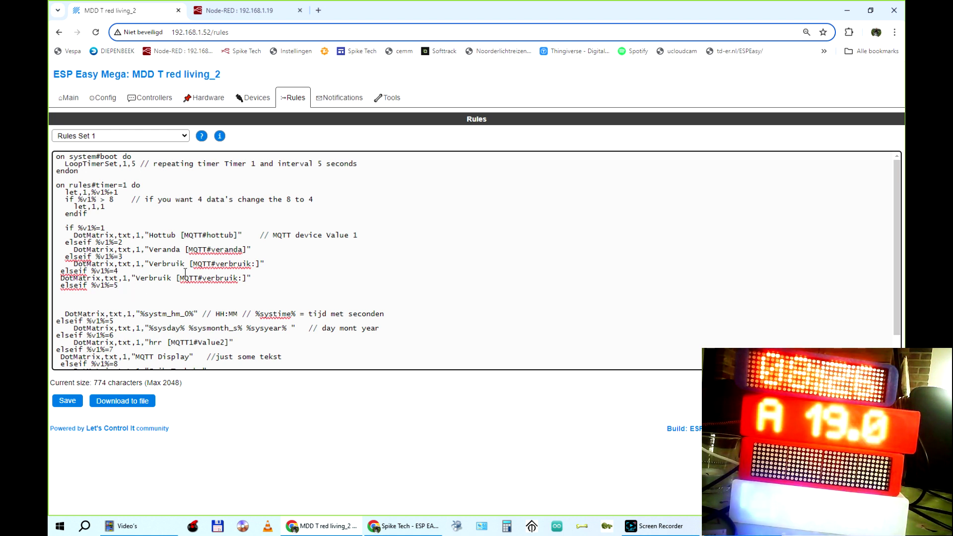
Step: Change the label of the message below the %v1%=4 condition to injection and save the rules
{"action": "left_click_drag", "start_coordinate": [135, 278], "coordinate": [171, 279]}
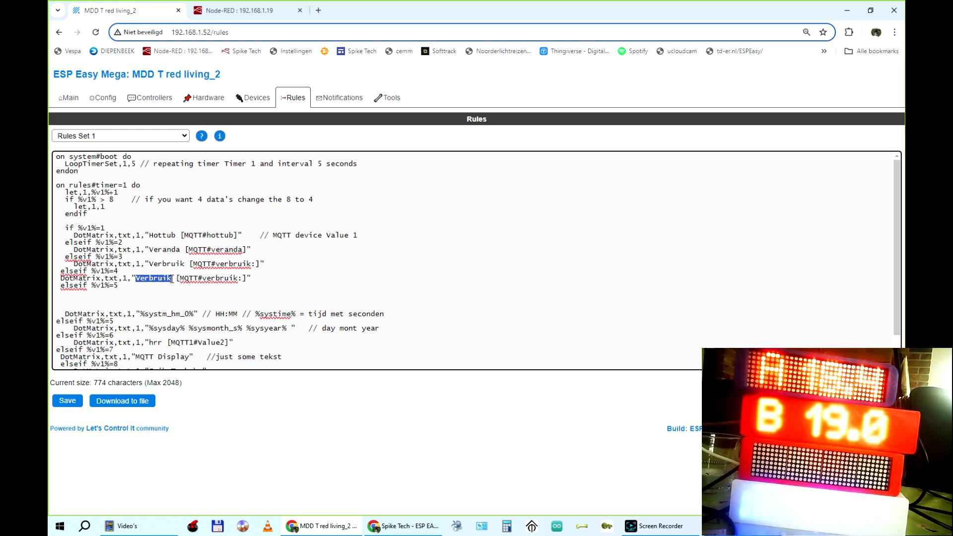
{"action": "type", "text": "injectio"}
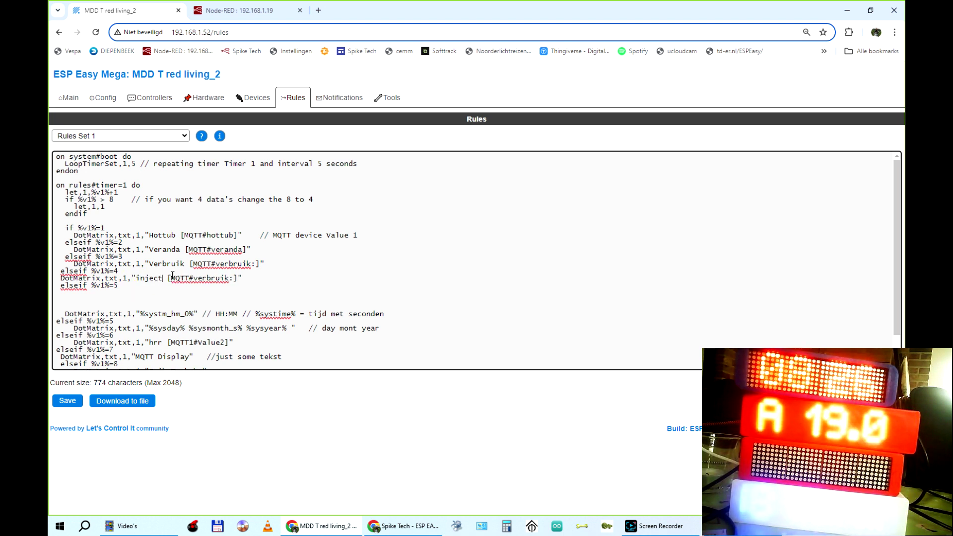
{"action": "type", "text": "n"}
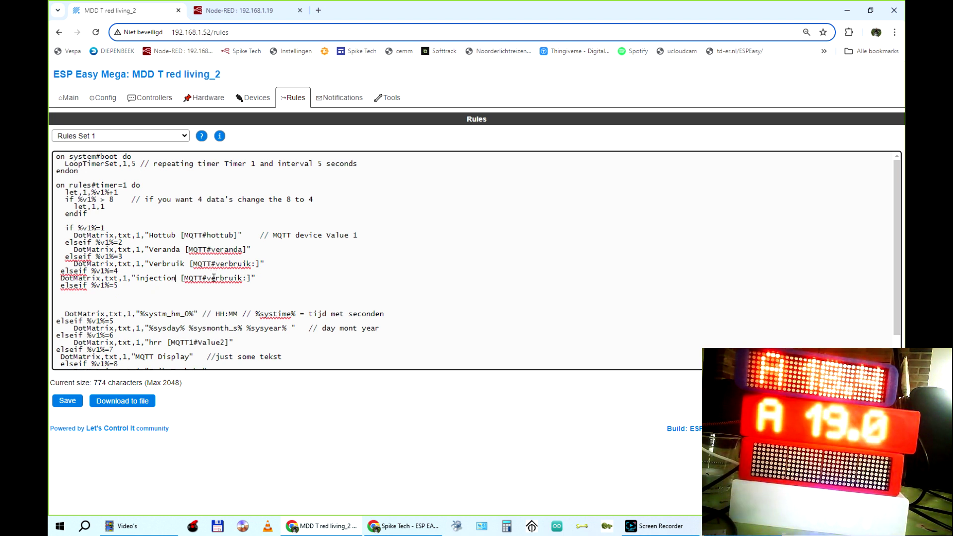
{"action": "left_click_drag", "start_coordinate": [208, 277], "coordinate": [241, 278]}
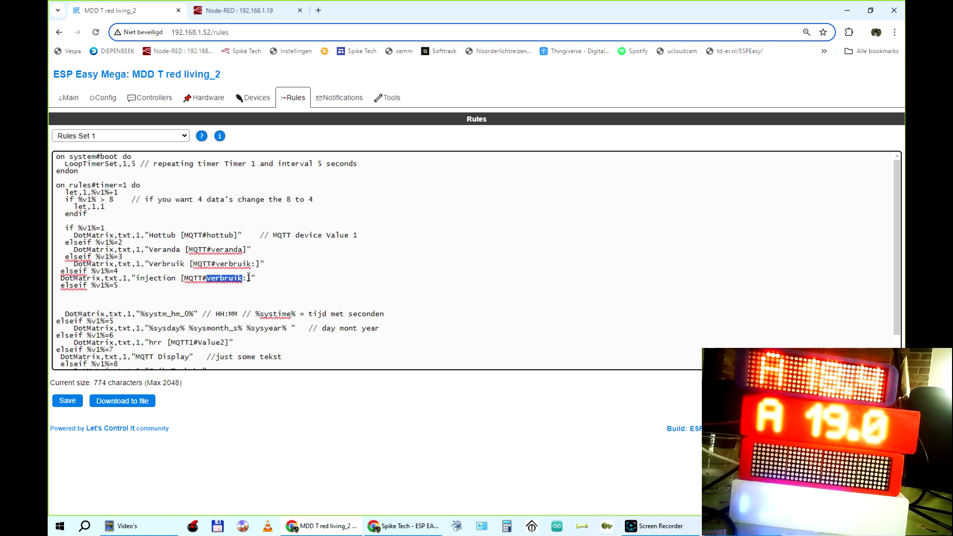
{"action": "left_click_drag", "start_coordinate": [247, 277], "coordinate": [207, 278]}
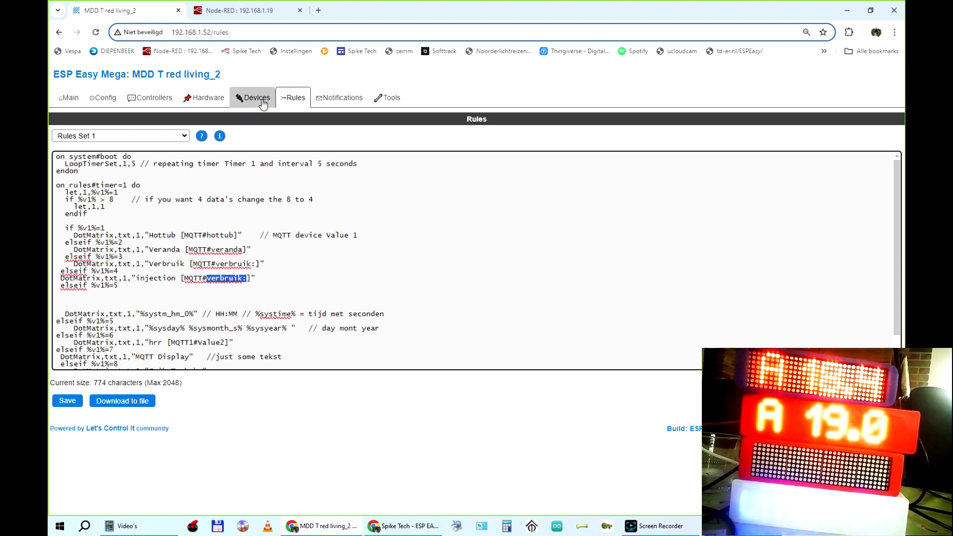
{"action": "left_click", "coordinate": [63, 399]}
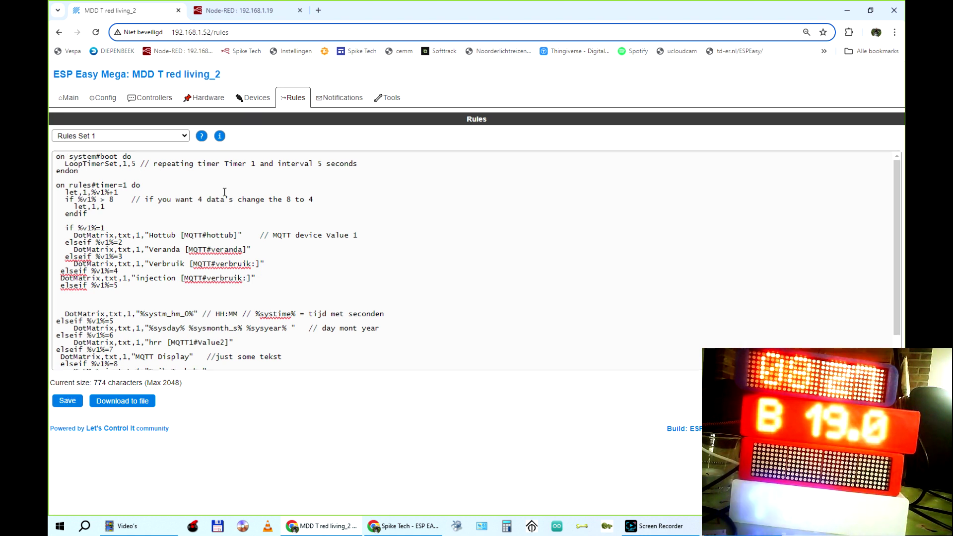
Step: Check the spelling of the MQTT task's value names in the device overview and return to the rules
{"action": "left_click", "coordinate": [254, 97]}
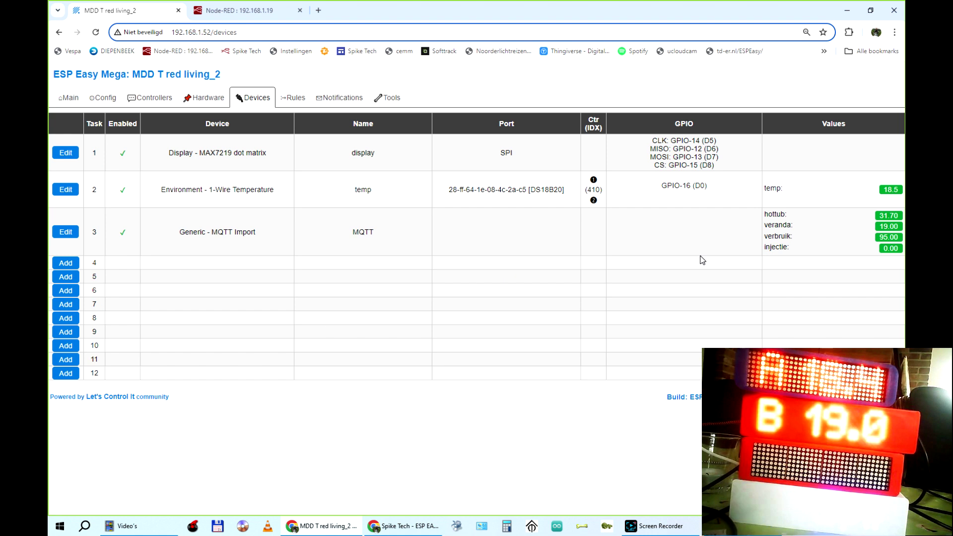
{"action": "double_click", "coordinate": [773, 236]}
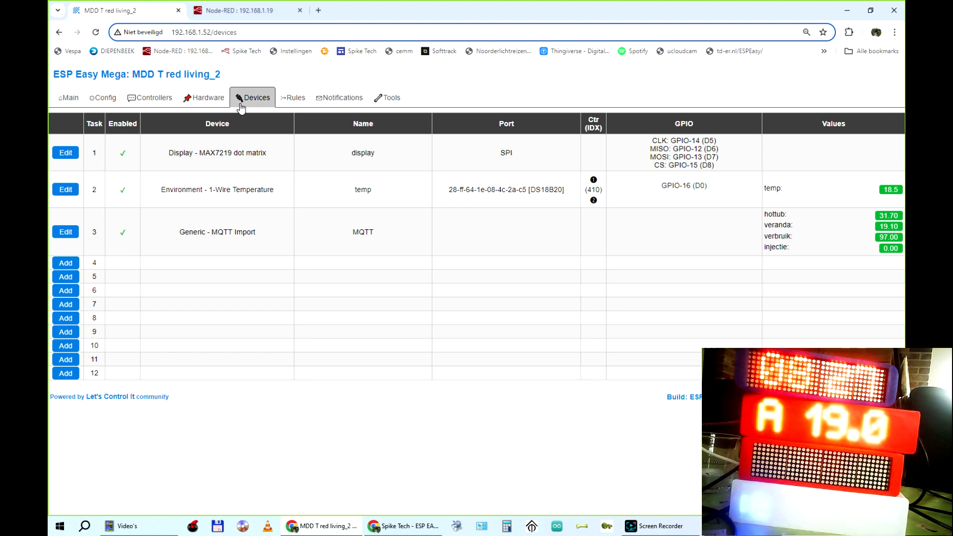
{"action": "left_click", "coordinate": [296, 98]}
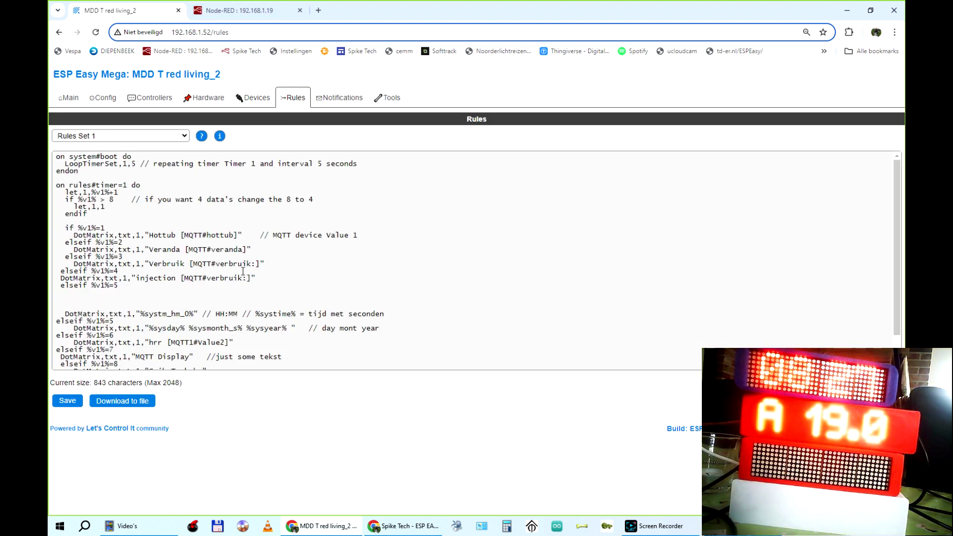
{"action": "double_click", "coordinate": [209, 278]}
{"action": "left_click", "coordinate": [248, 278]}
{"action": "key", "text": "BackSpace"}
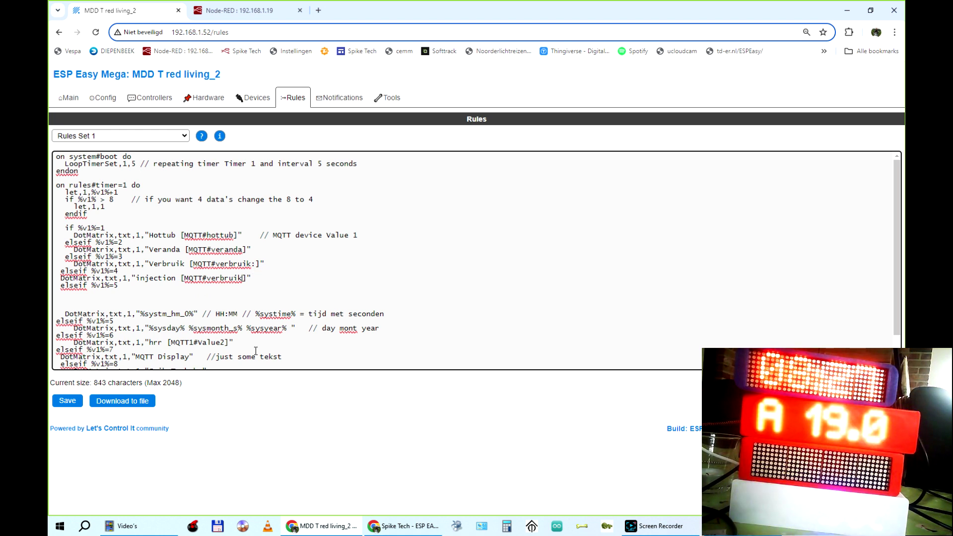
{"action": "left_click", "coordinate": [265, 99]}
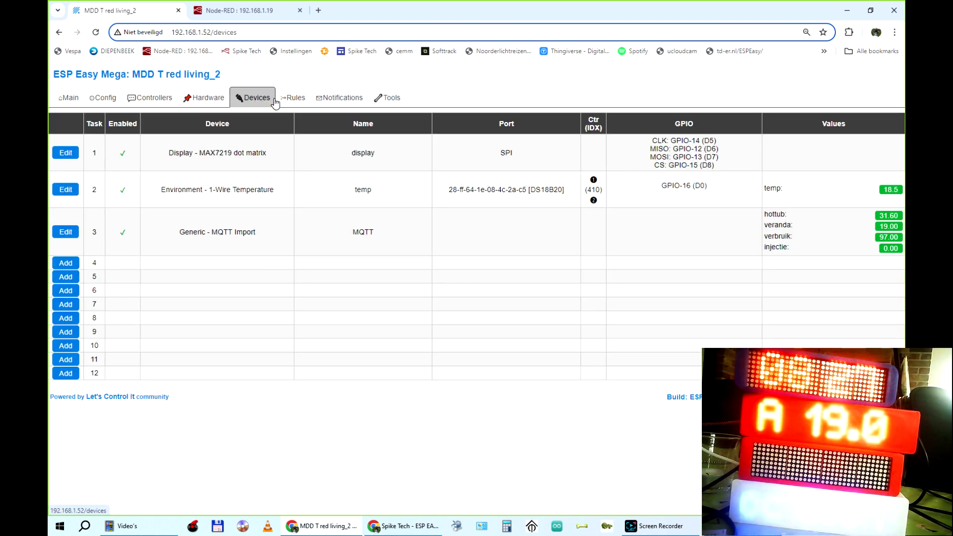
{"action": "left_click", "coordinate": [331, 97]}
{"action": "left_click", "coordinate": [295, 95]}
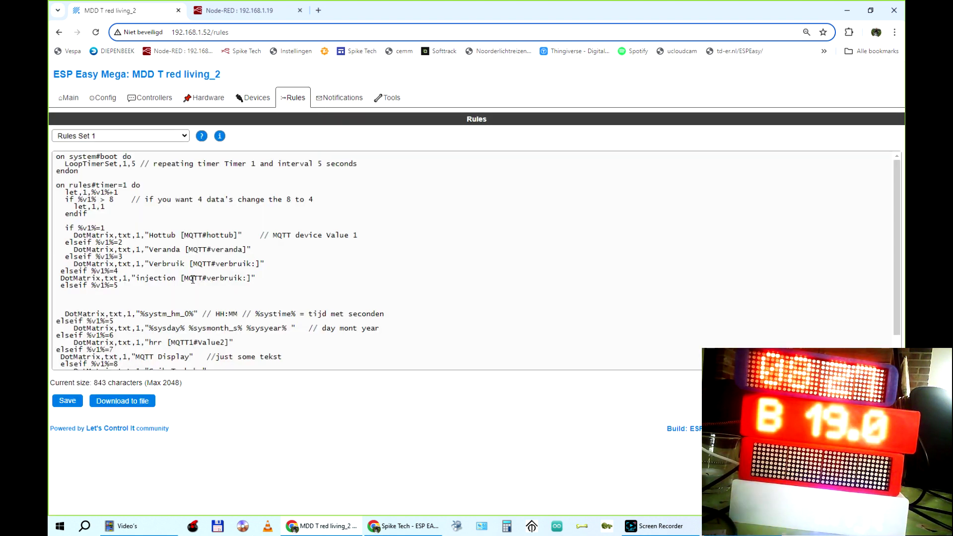
Step: Relabel the message below %v1%=4 injectie and change its MQTT reference to [MQTT#injectie]
{"action": "left_click", "coordinate": [176, 279]}
{"action": "key", "text": "Delete"}
{"action": "key", "text": "BackSpace"}
{"action": "key", "text": "BackSpace"}
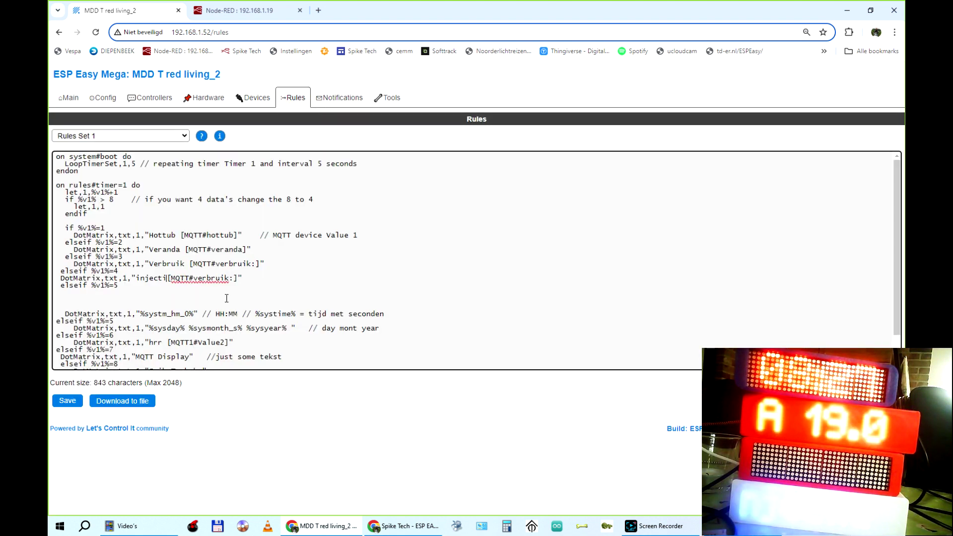
{"action": "type", "text": "e"}
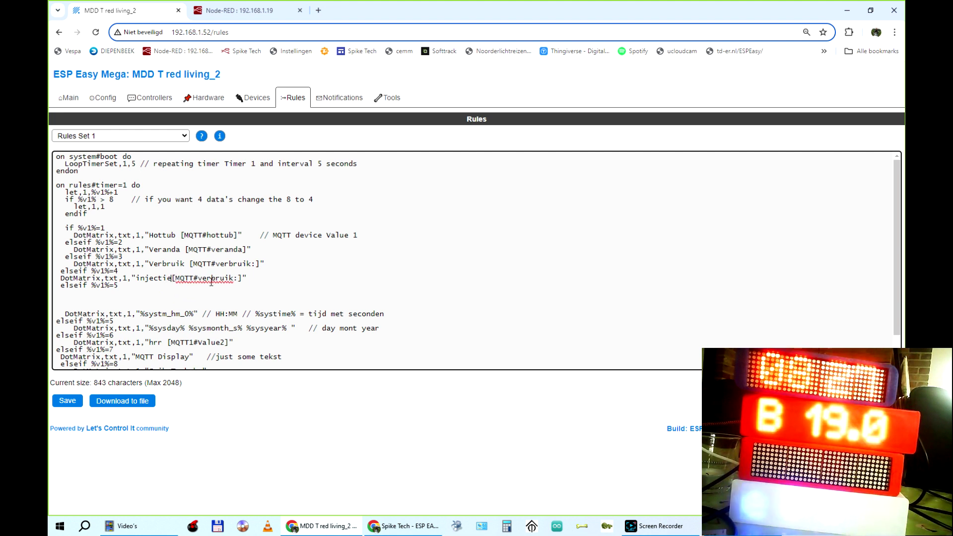
{"action": "left_click_drag", "start_coordinate": [202, 278], "coordinate": [243, 281]}
{"action": "type", "text": "inject"}
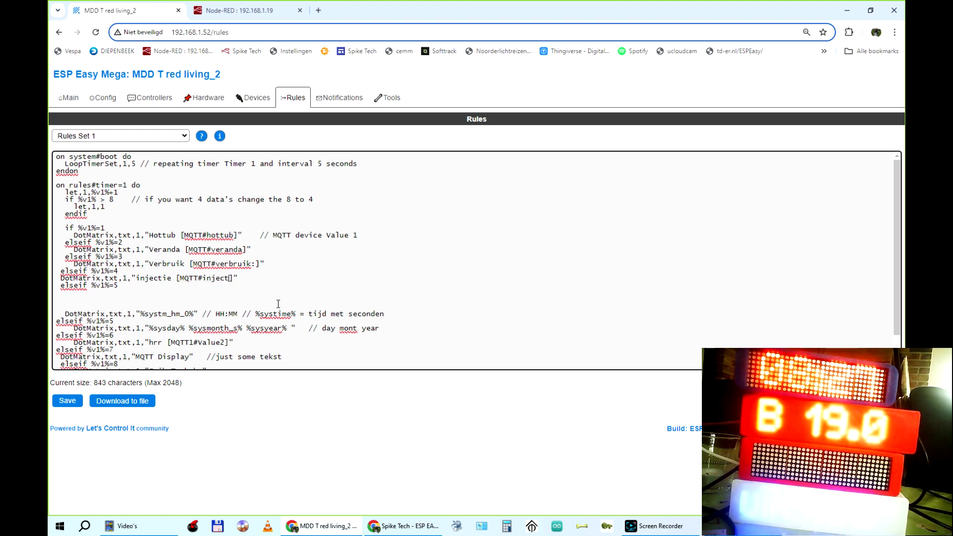
{"action": "type", "text": "ie"}
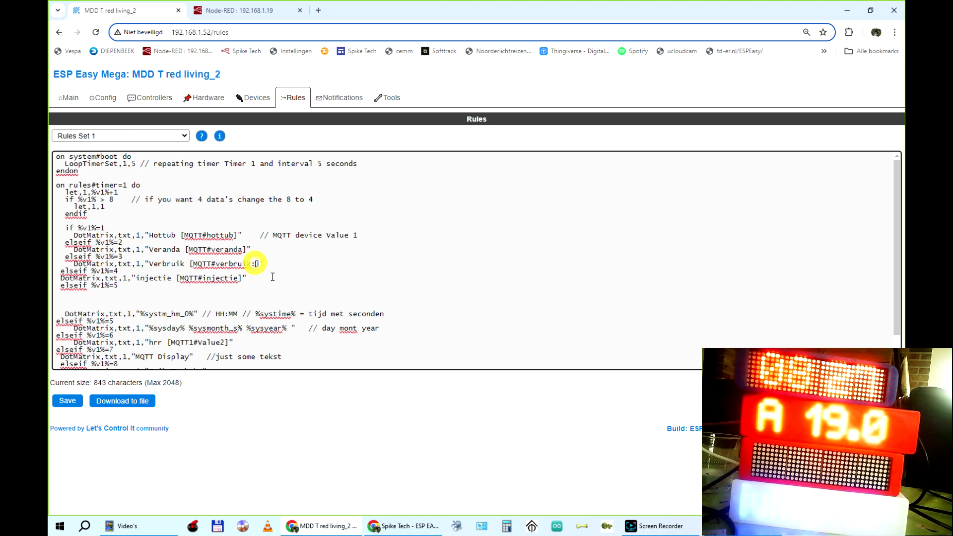
Step: Remove the stray colon from the Verbruik message's reference so that it reads [MQTT#verbruik]
{"action": "key", "text": "Up"}
{"action": "key", "text": "Up"}
{"action": "key", "text": "Delete"}
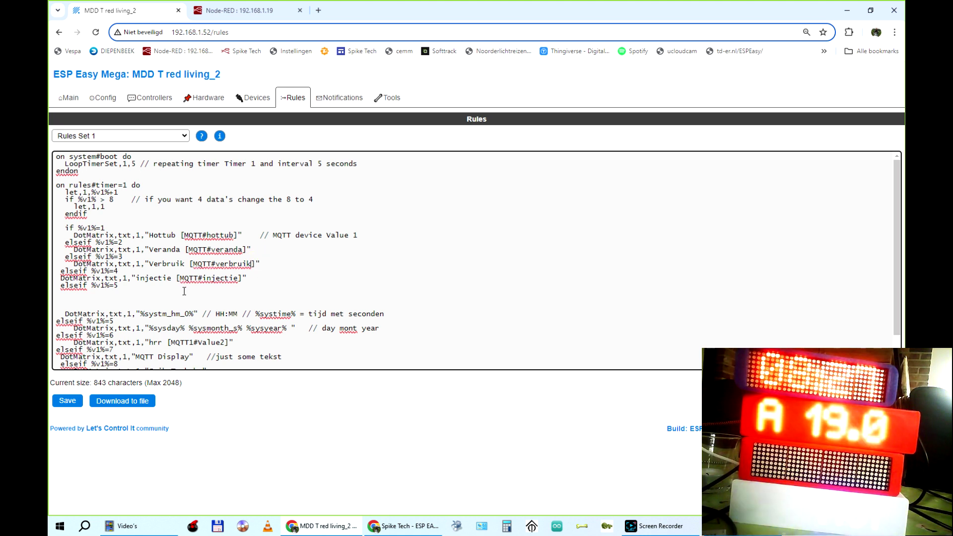
Step: Delete the old lines from the %systm_hm_0% message through the SpikeTech.be message and set the %v1% rollover limit to 4
{"action": "scroll", "coordinate": [208, 274], "scroll_direction": "down", "scroll_amount": 1}
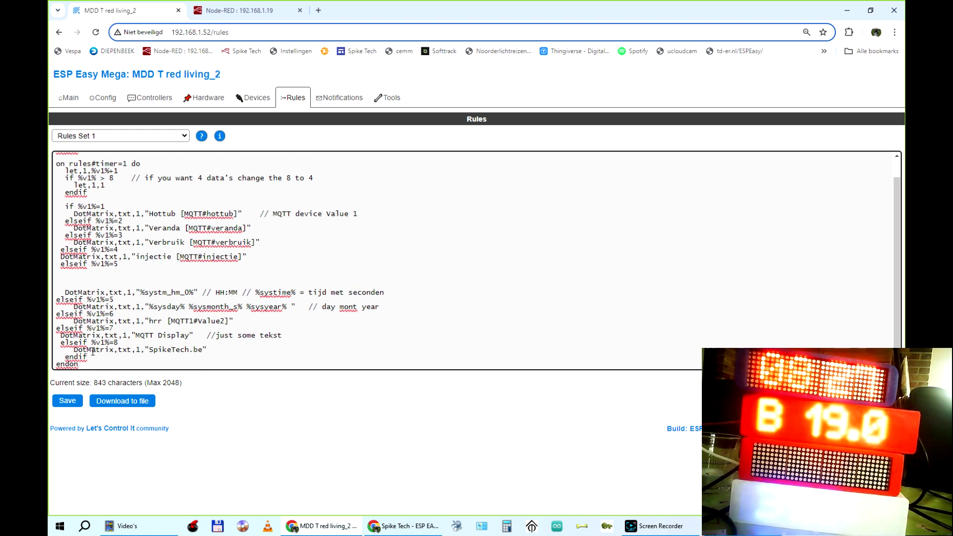
{"action": "left_click_drag", "start_coordinate": [214, 350], "coordinate": [50, 292]}
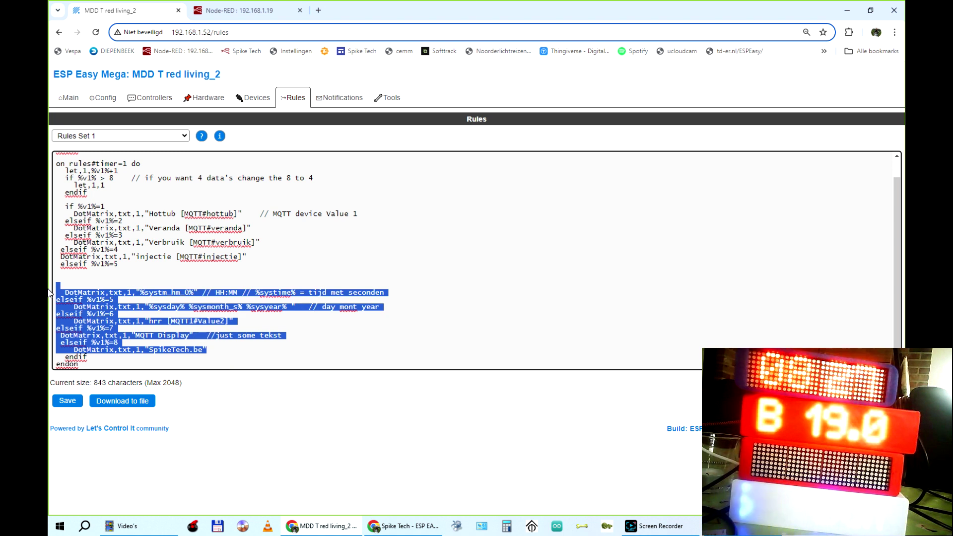
{"action": "key", "text": "Delete"}
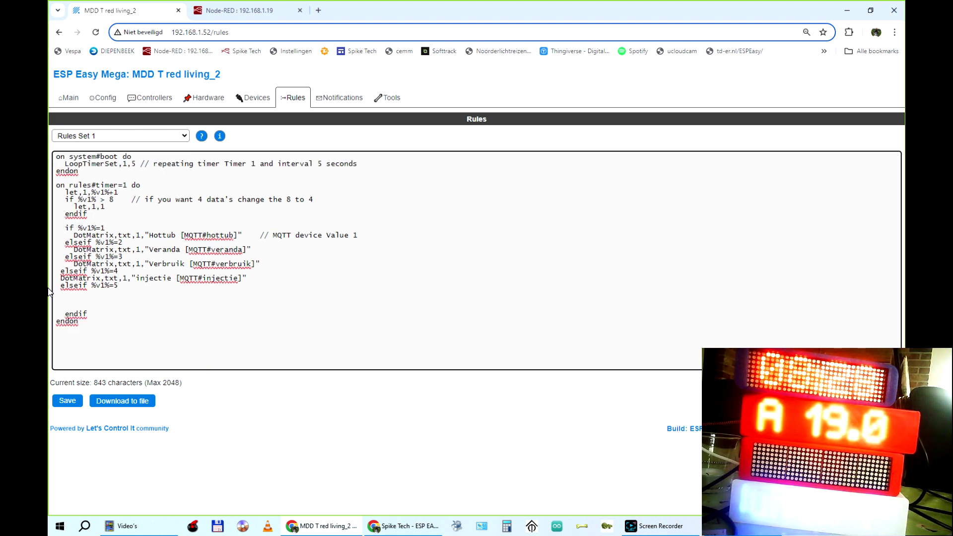
{"action": "double_click", "coordinate": [111, 199]}
{"action": "type", "text": "4"}
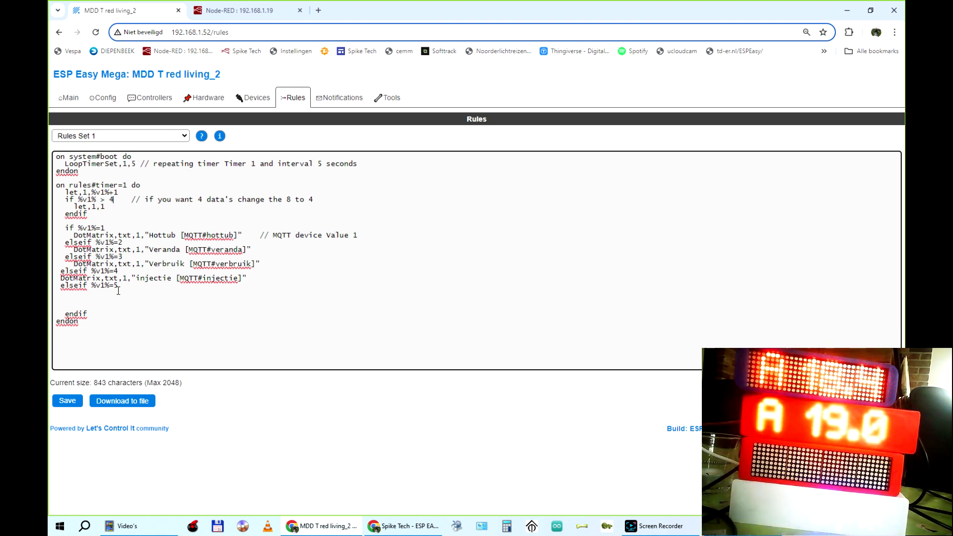
Step: Delete the leftover elseif %v1%=5 line and two of the blank lines before endif
{"action": "left_click", "coordinate": [60, 299]}
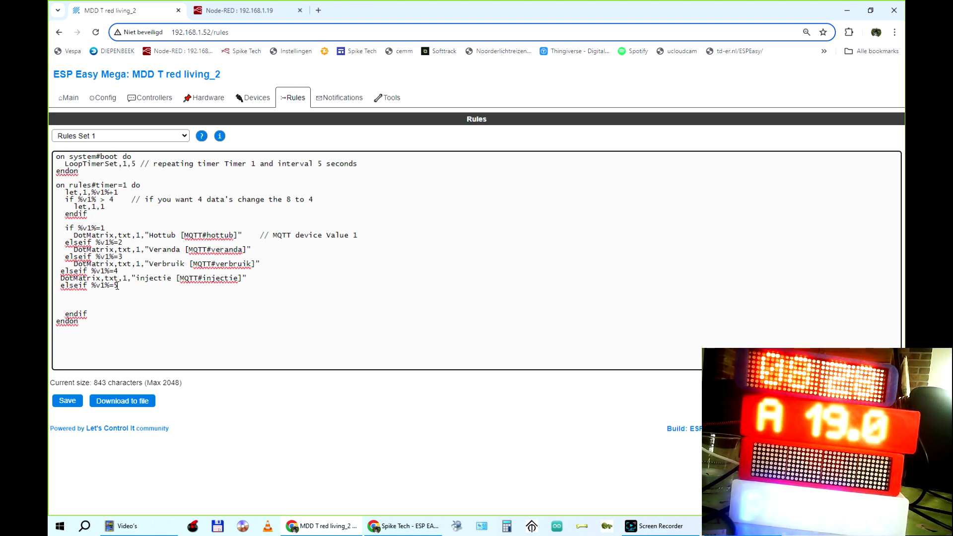
{"action": "left_click_drag", "start_coordinate": [119, 286], "coordinate": [49, 292]}
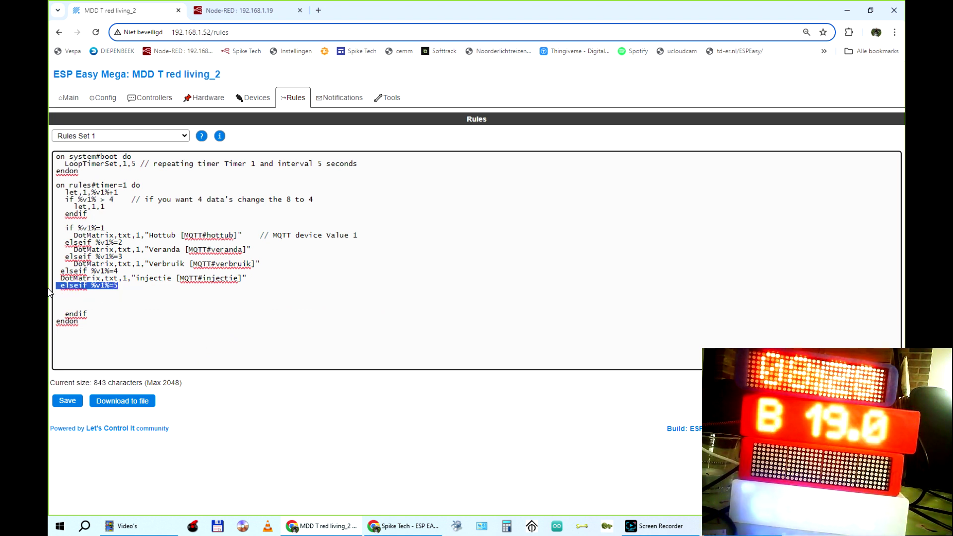
{"action": "key", "text": "Delete"}
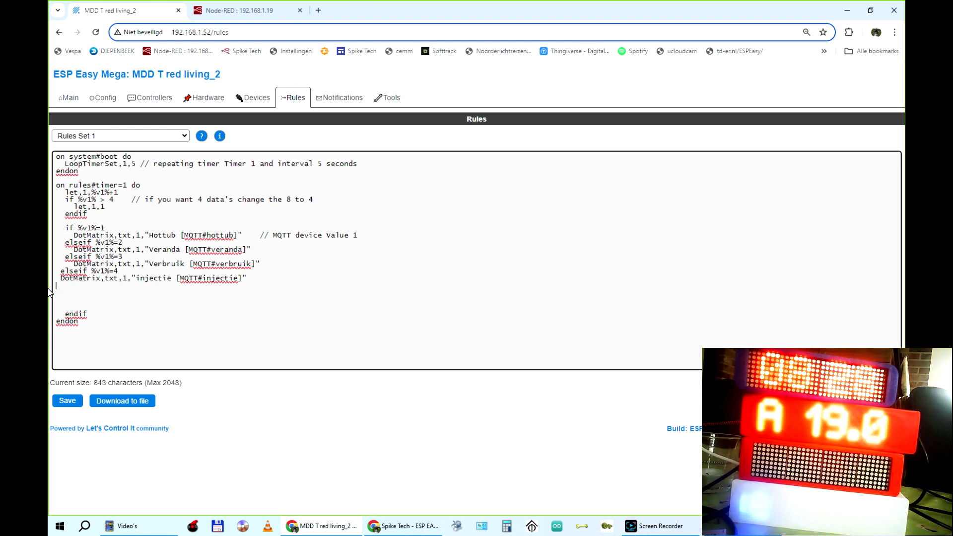
{"action": "key", "text": "Delete"}
{"action": "key", "text": "Delete"}
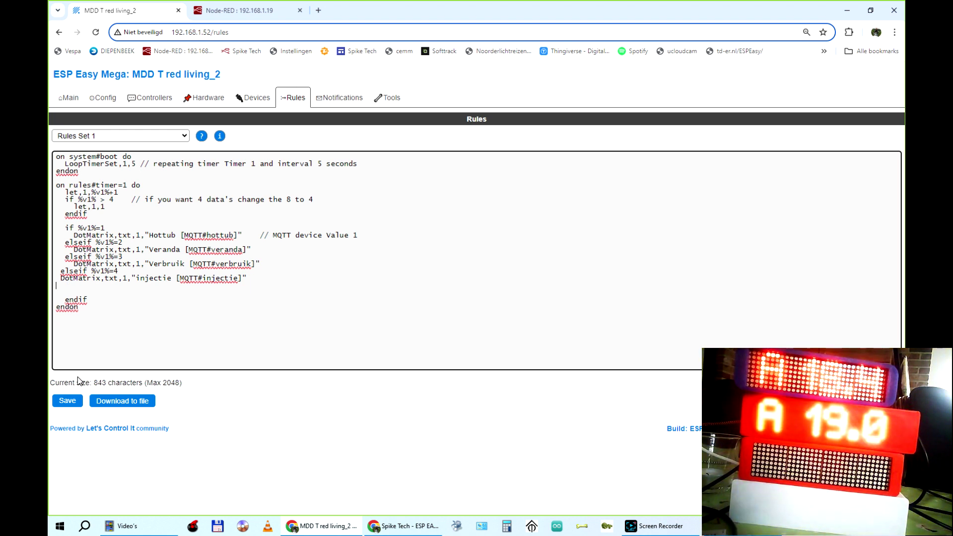
Step: Save the shortened rules and reboot the unit
{"action": "left_click", "coordinate": [73, 402]}
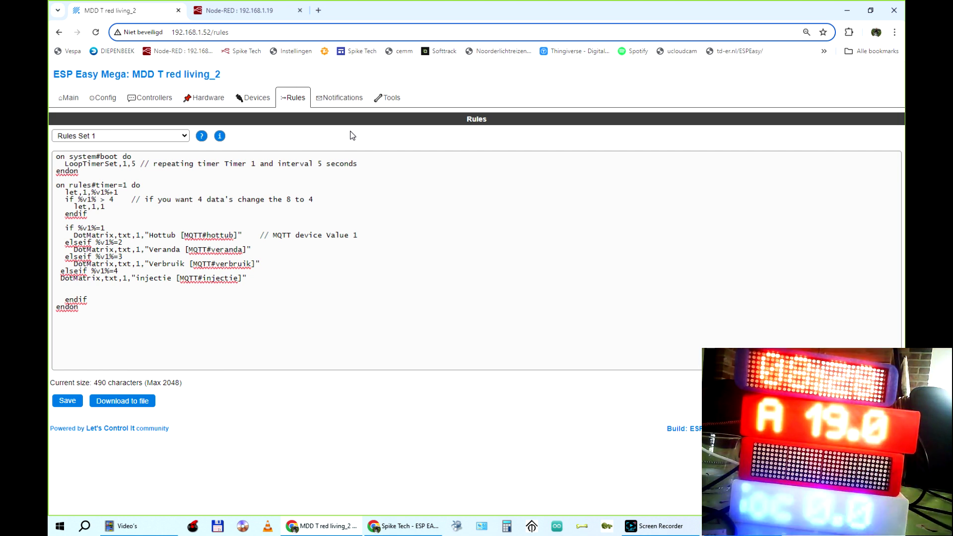
{"action": "left_click", "coordinate": [397, 97]}
{"action": "left_click", "coordinate": [127, 232]}
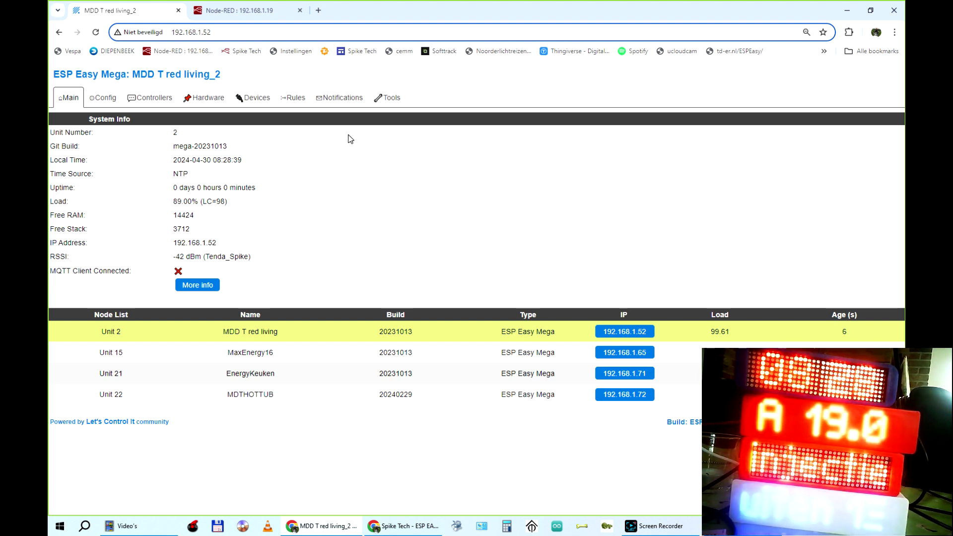
Step: Set both the in and out animations of the MAX7219 display's zone 1 to Scroll left * (4) and submit the settings
{"action": "left_click", "coordinate": [256, 97]}
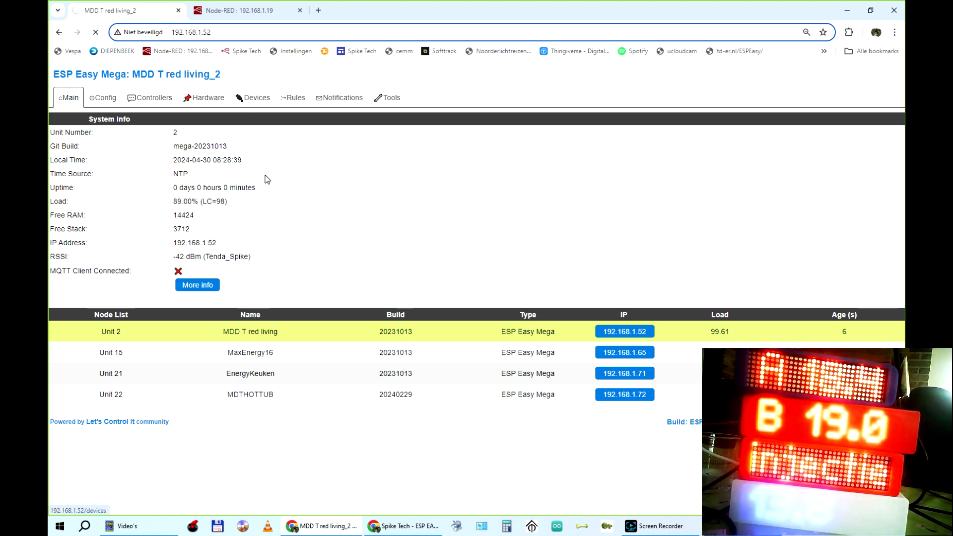
{"action": "left_click", "coordinate": [255, 102]}
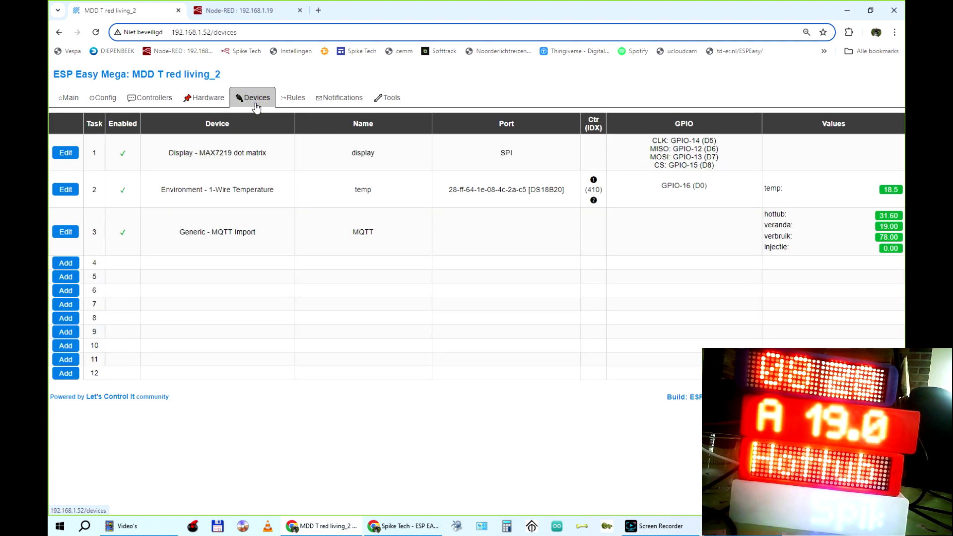
{"action": "left_click", "coordinate": [69, 153]}
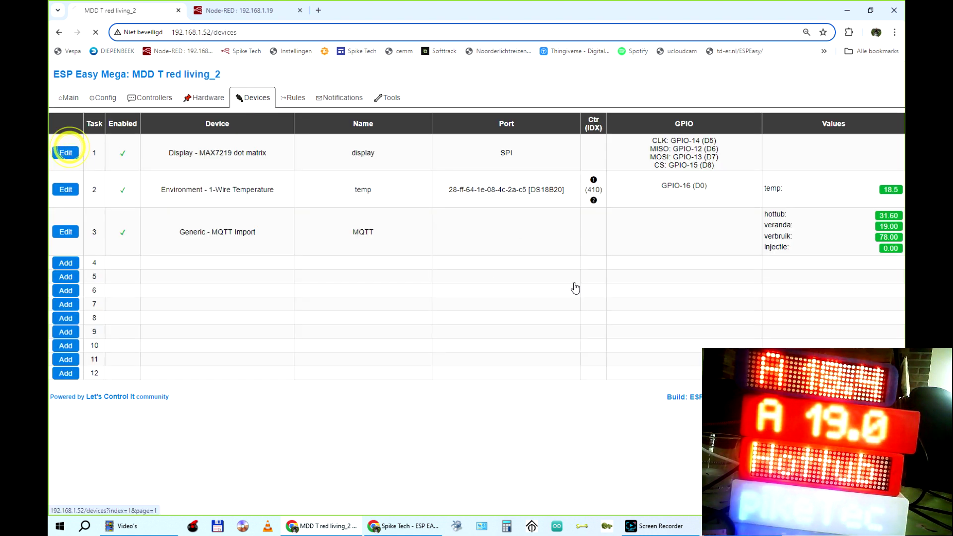
{"action": "scroll", "coordinate": [612, 309], "scroll_direction": "down", "scroll_amount": 3}
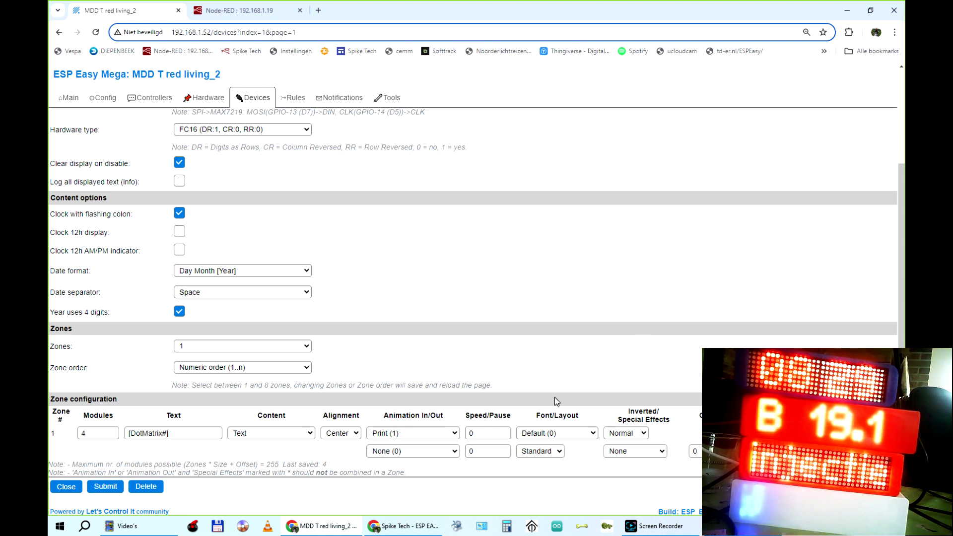
{"action": "left_click", "coordinate": [424, 433]}
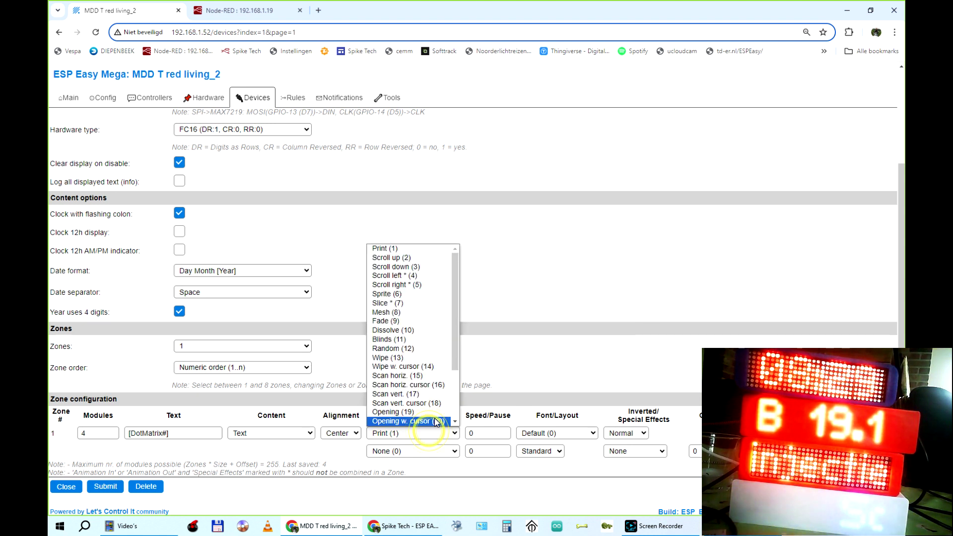
{"action": "left_click", "coordinate": [411, 274]}
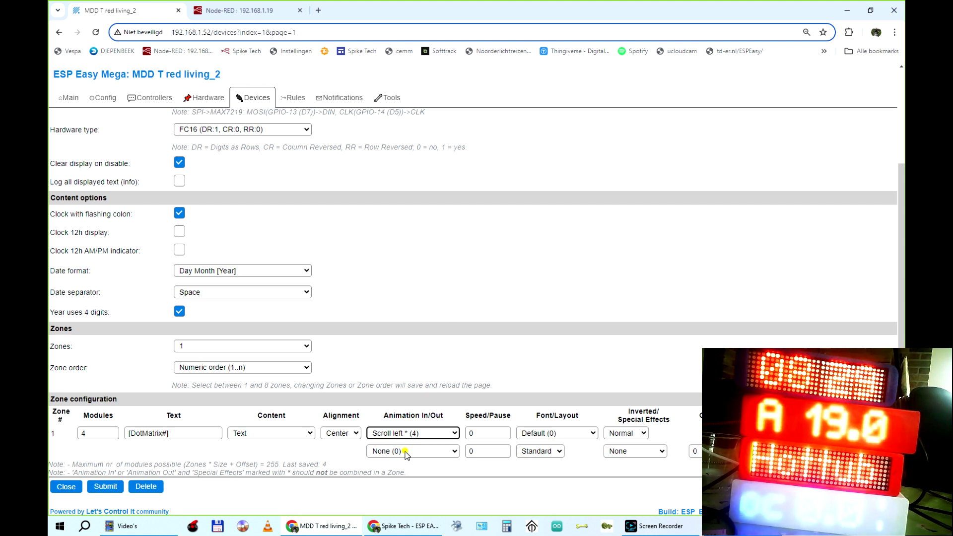
{"action": "left_click", "coordinate": [405, 450]}
{"action": "left_click", "coordinate": [419, 303]}
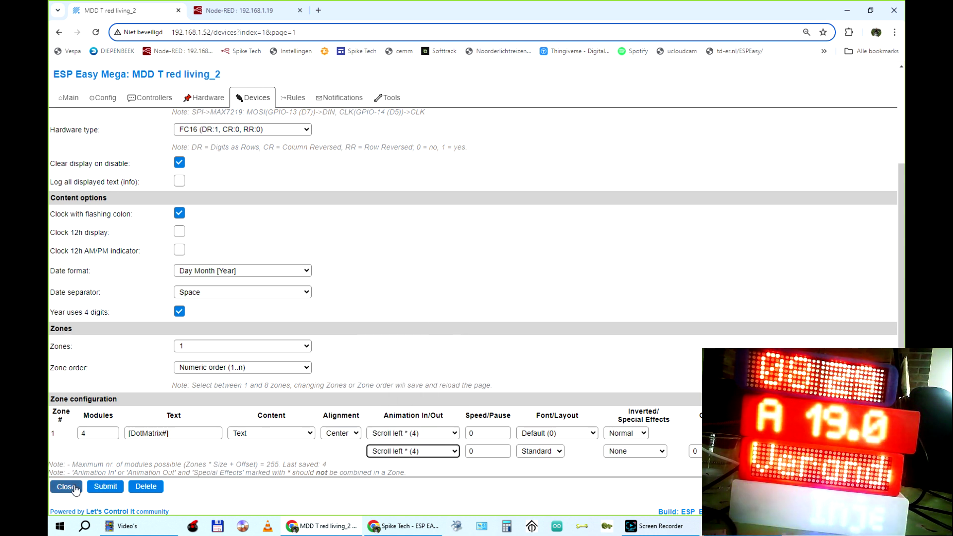
{"action": "left_click", "coordinate": [106, 487]}
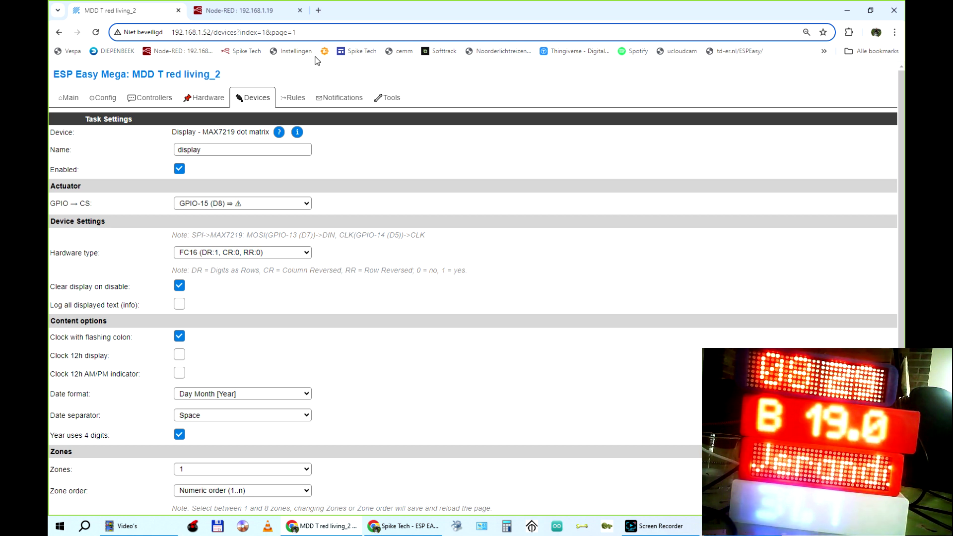
Step: Set the LoopTimerSet interval for timer 1 to 8 in Rules Set 1 and save the rules
{"action": "left_click", "coordinate": [293, 99]}
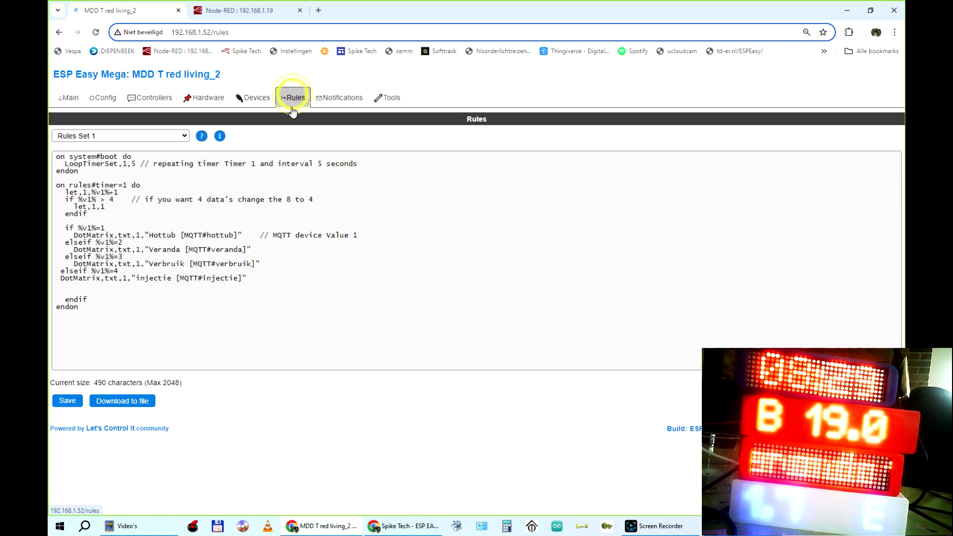
{"action": "double_click", "coordinate": [133, 164]}
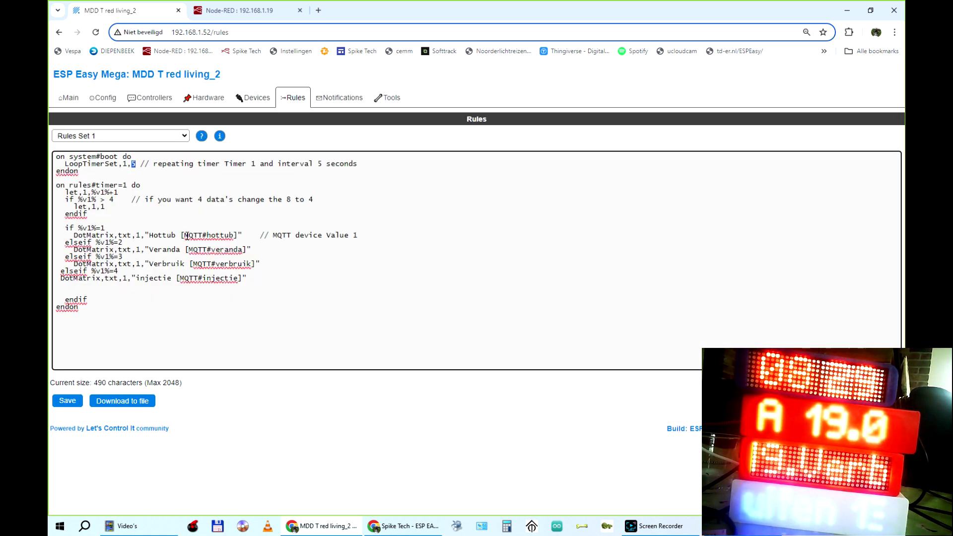
{"action": "type", "text": "8"}
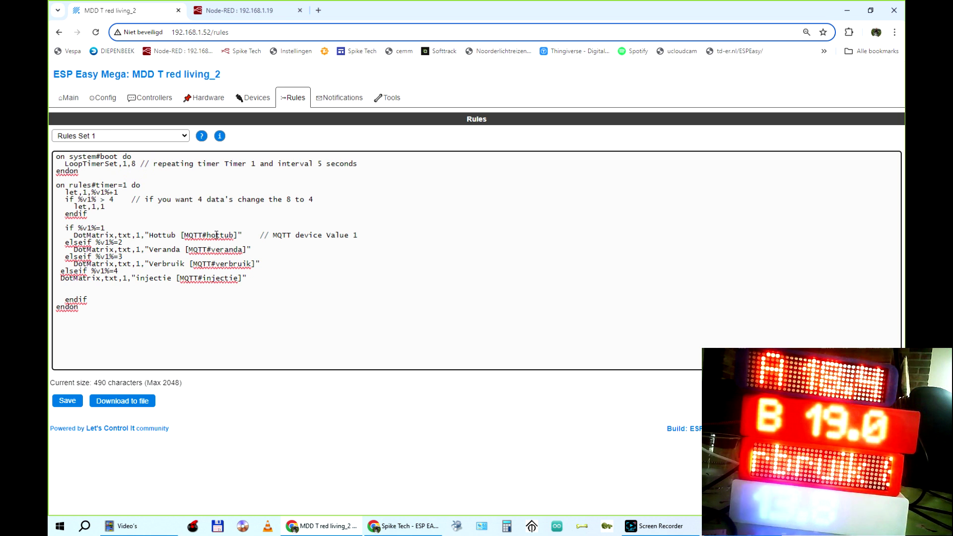
{"action": "left_click", "coordinate": [72, 400]}
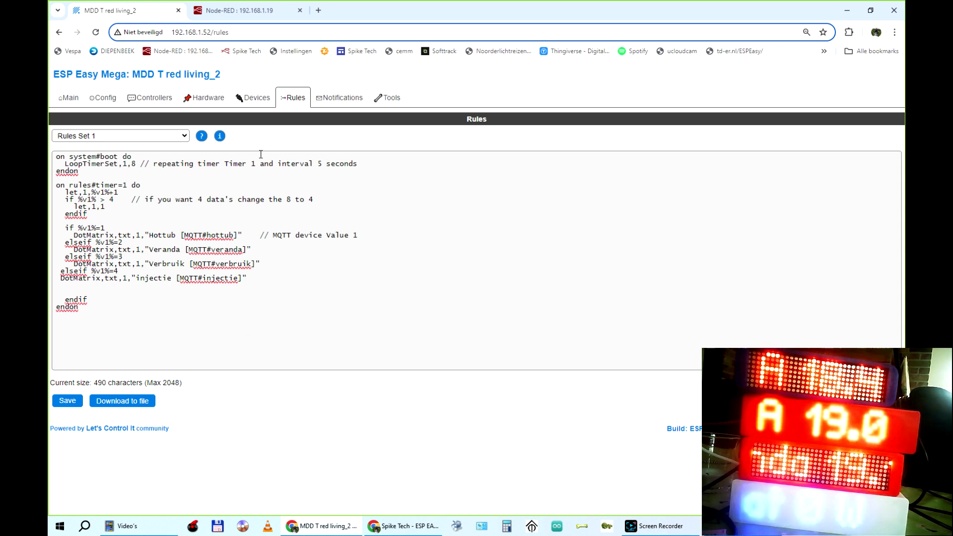
Step: Set the LoopTimerSet interval for timer 1 to 10, save the rules and reboot the unit
{"action": "double_click", "coordinate": [131, 159]}
{"action": "type", "text": "10"}
{"action": "left_click", "coordinate": [65, 403]}
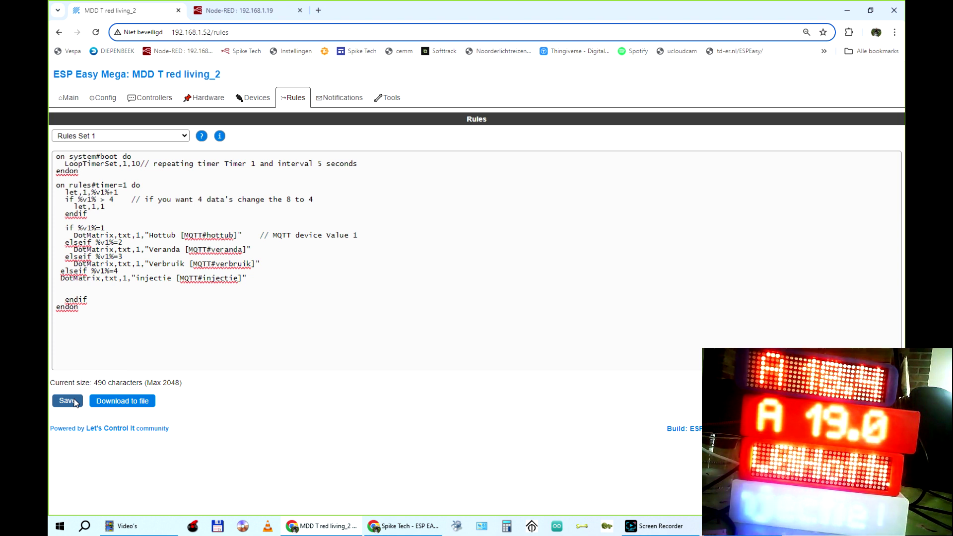
{"action": "left_click", "coordinate": [68, 402]}
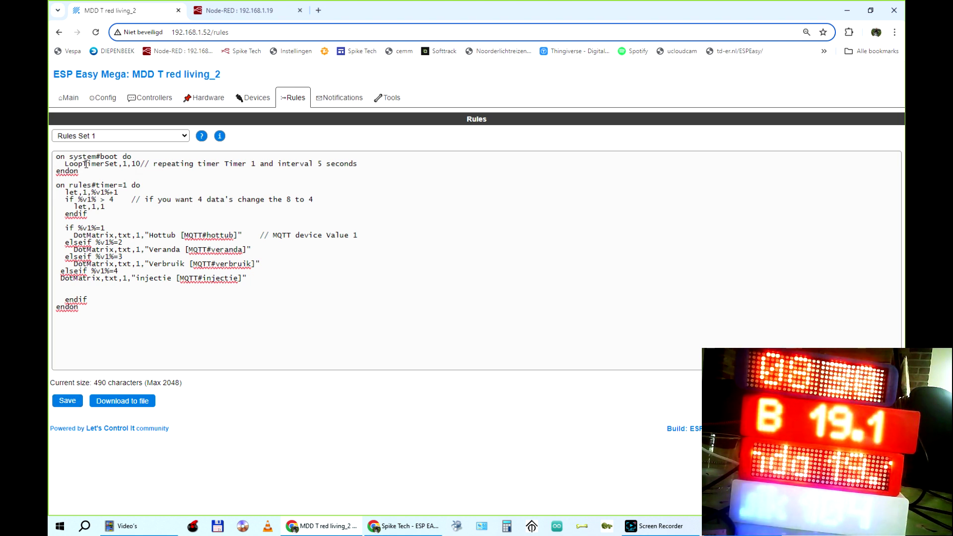
{"action": "left_click", "coordinate": [389, 97]}
{"action": "left_click", "coordinate": [128, 236]}
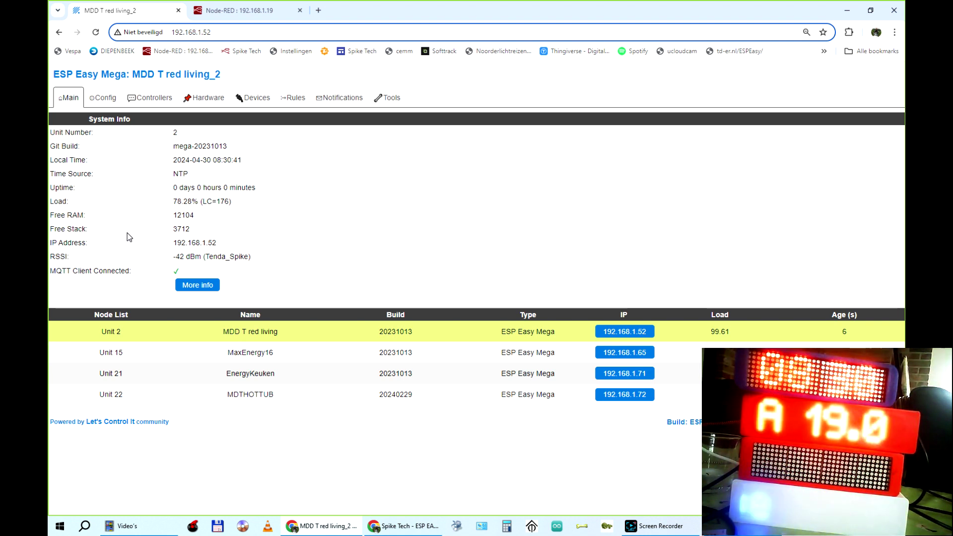
Step: In the MQTT Import device, set the decimals of hottub and veranda to 1 and of verbruik and injectie to 0, submit and close
{"action": "left_click", "coordinate": [257, 100]}
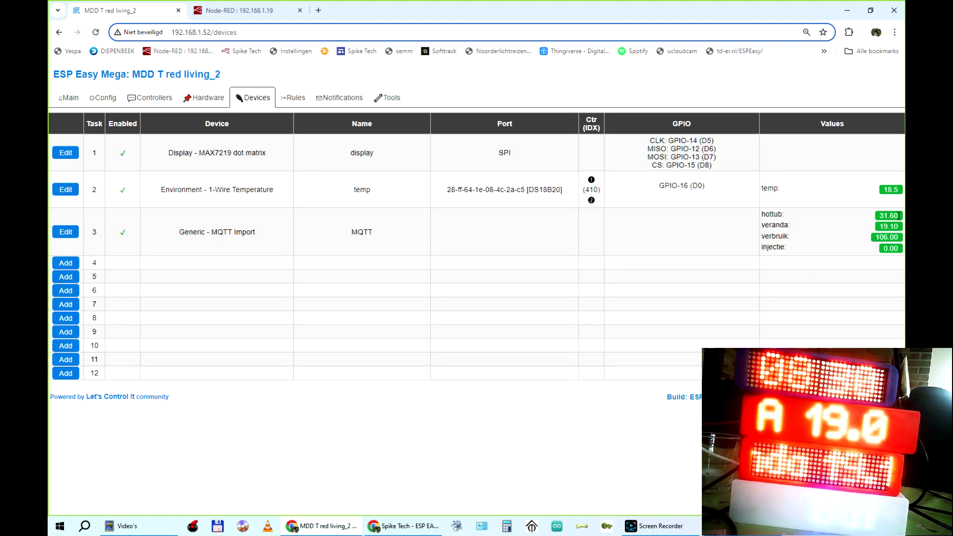
{"action": "left_click", "coordinate": [72, 234]}
{"action": "scroll", "coordinate": [430, 306], "scroll_direction": "down", "scroll_amount": 2}
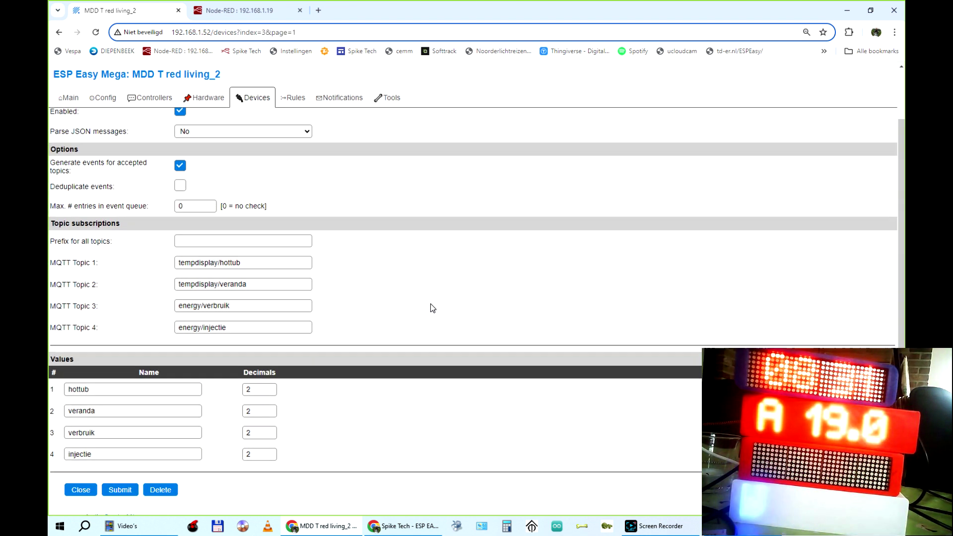
{"action": "left_click", "coordinate": [270, 387]}
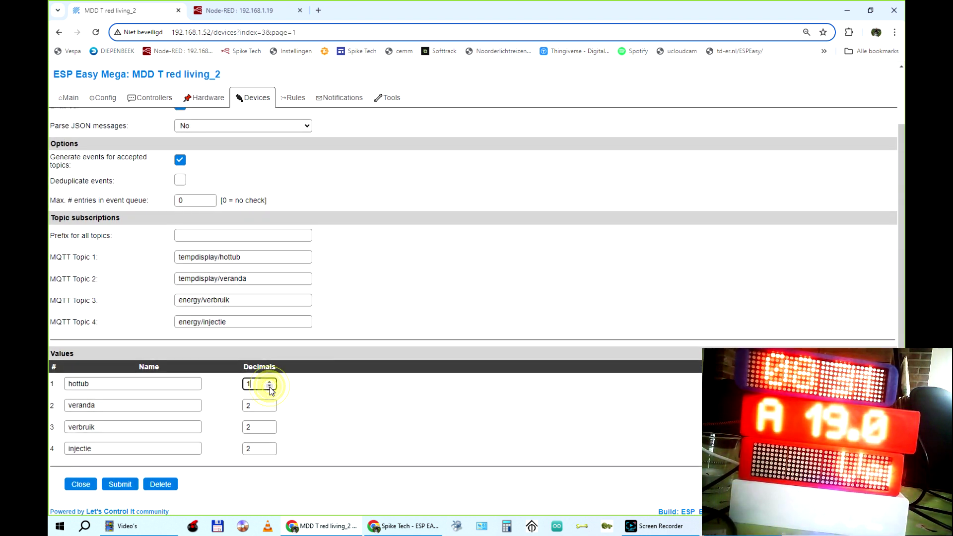
{"action": "left_click", "coordinate": [269, 409]}
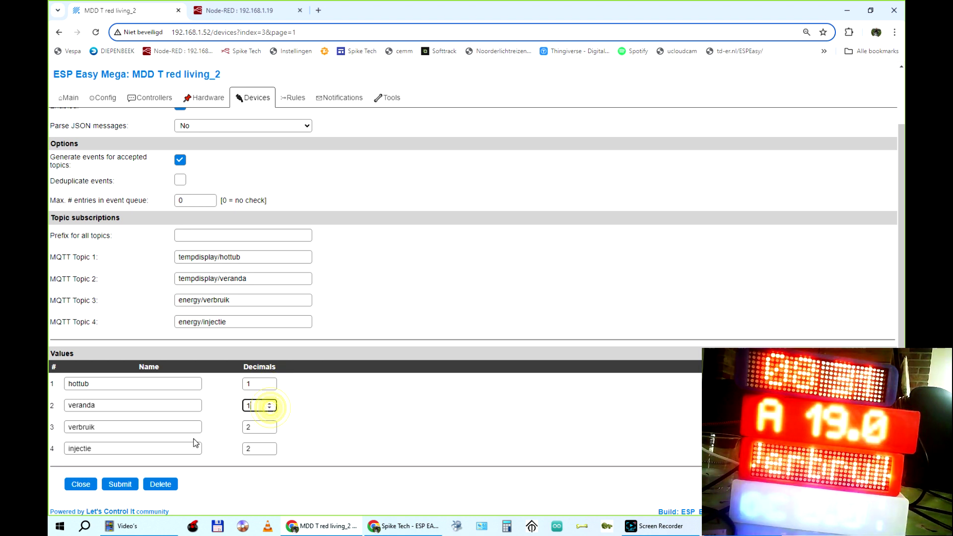
{"action": "left_click", "coordinate": [270, 429]}
{"action": "left_click", "coordinate": [270, 430]}
{"action": "double_click", "coordinate": [270, 451]}
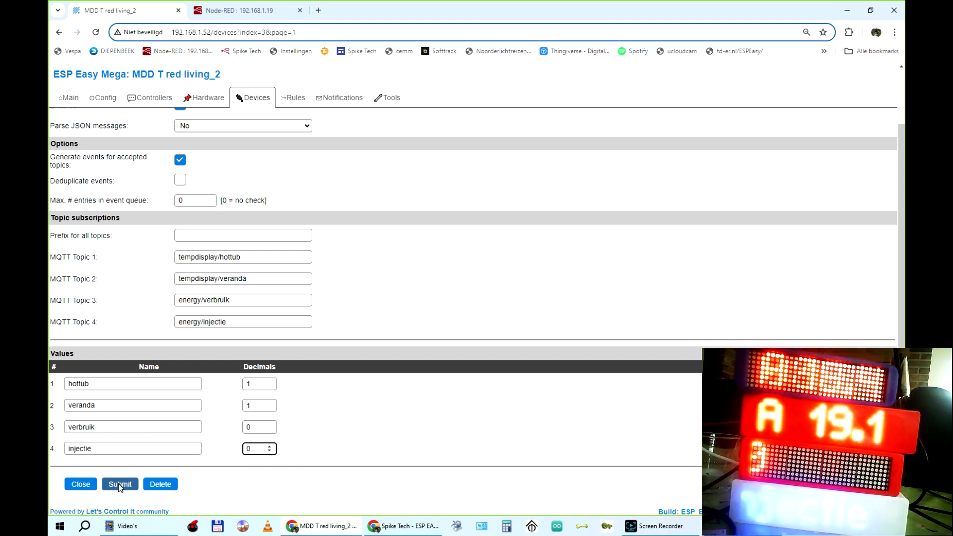
{"action": "left_click", "coordinate": [120, 486]}
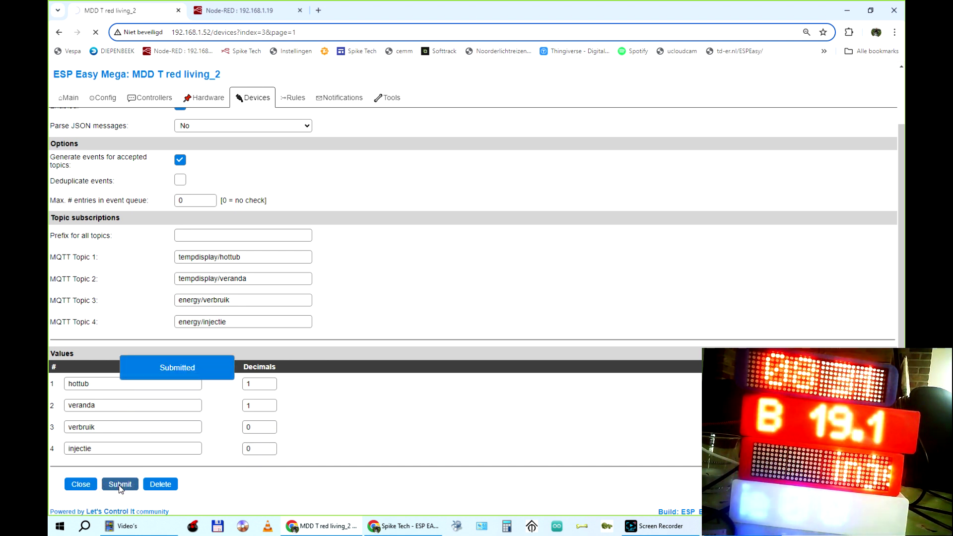
{"action": "left_click", "coordinate": [75, 484]}
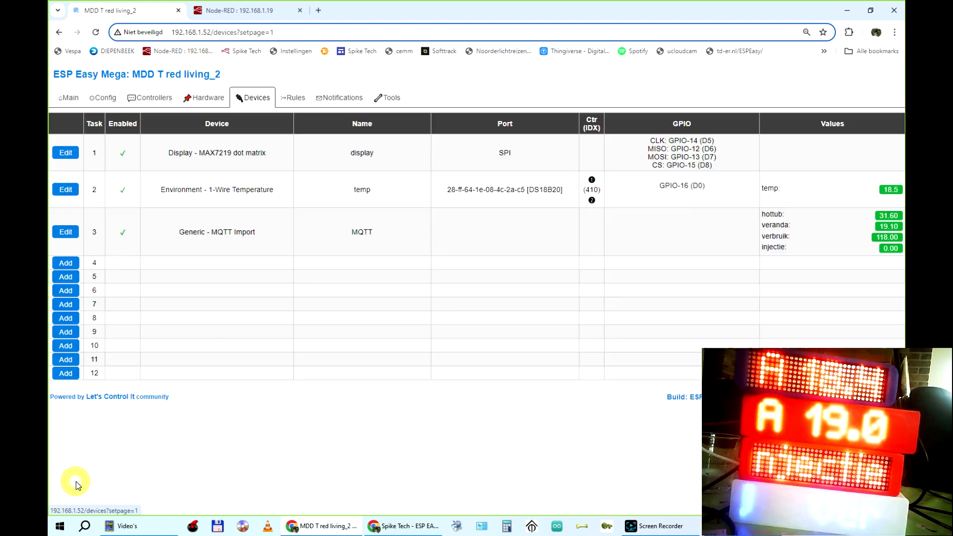
Step: Set the LoopTimerSet interval in the boot rule to 8, save the rules and reboot the unit
{"action": "left_click", "coordinate": [308, 96]}
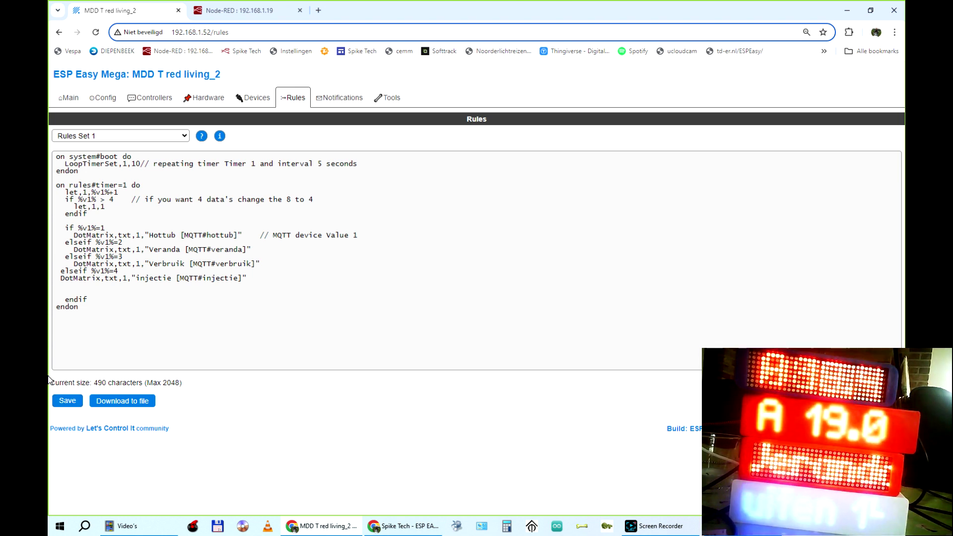
{"action": "left_click", "coordinate": [135, 164]}
{"action": "key", "text": "BackSpace"}
{"action": "key", "text": "Delete"}
{"action": "type", "text": "8"}
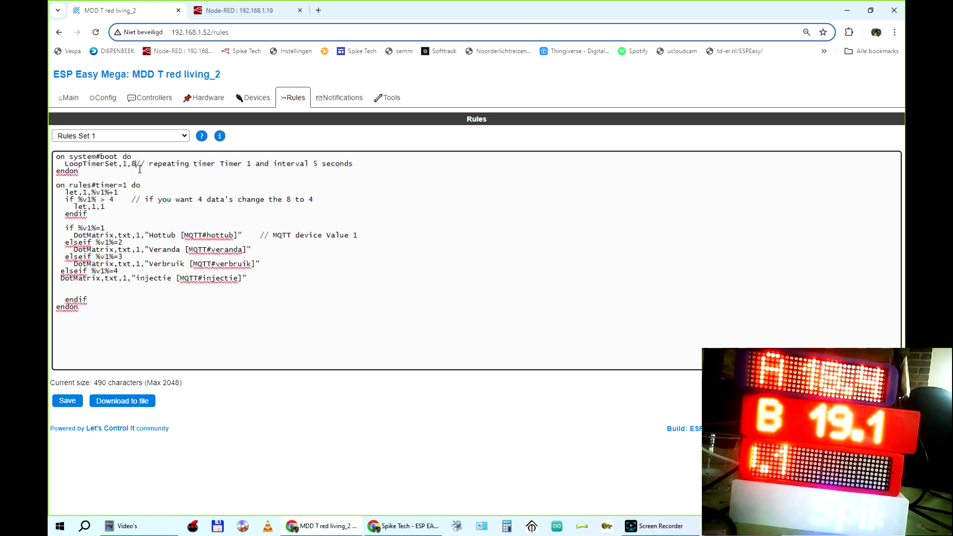
{"action": "left_click", "coordinate": [67, 401]}
{"action": "left_click", "coordinate": [391, 98]}
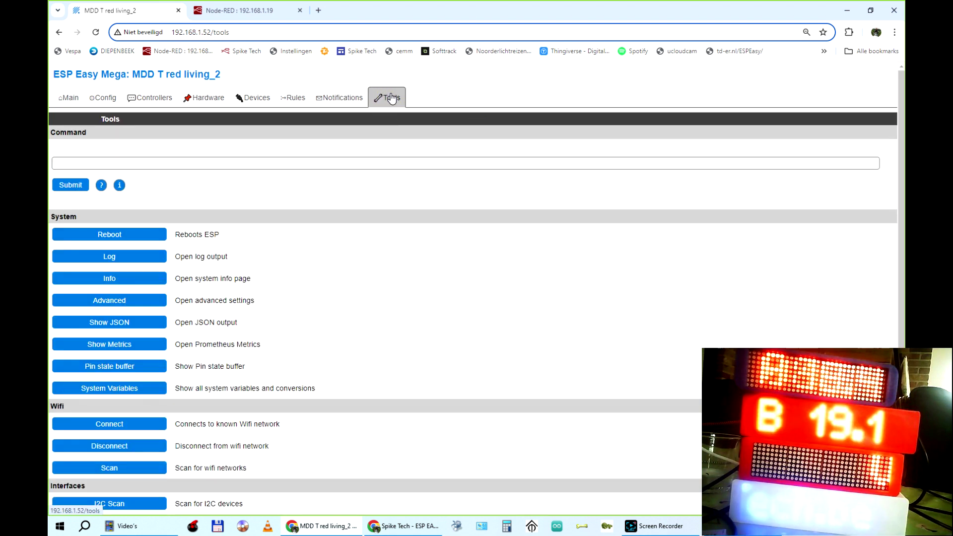
{"action": "left_click", "coordinate": [89, 234]}
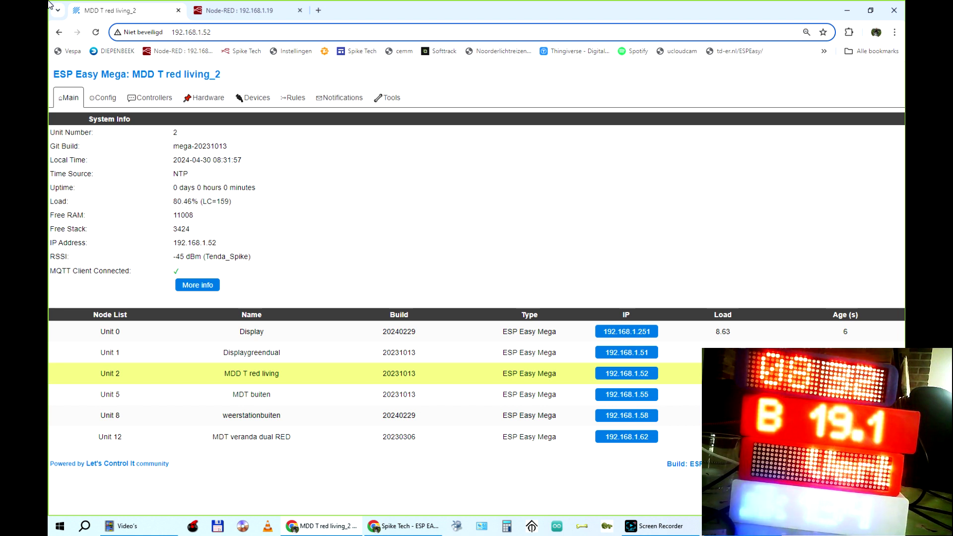
Step: In Node-RED, inspect the Filter hottub and connected Filter Temp nodes, then move the hottub MQTT node up between Filter Temp and HottubTemp
{"action": "left_click", "coordinate": [233, 11]}
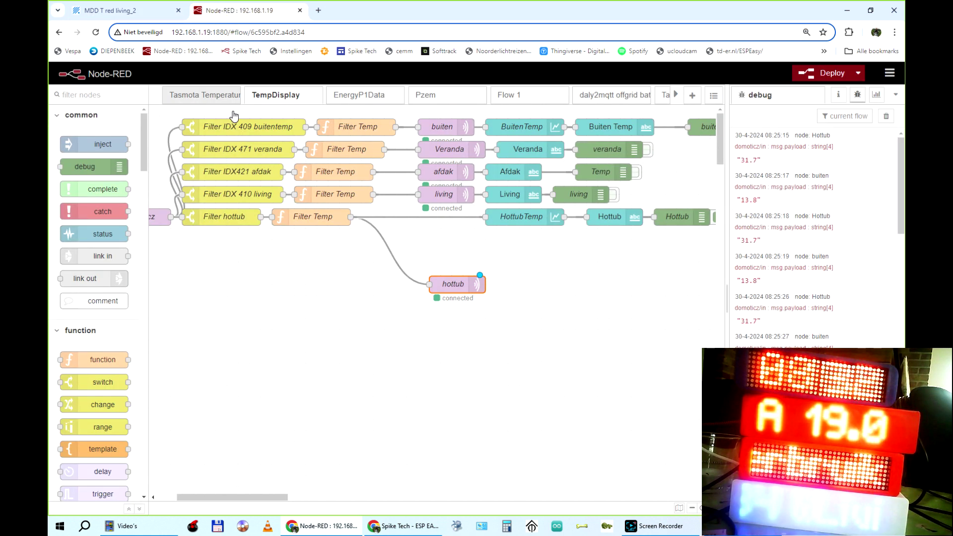
{"action": "left_click", "coordinate": [220, 216]}
{"action": "left_click", "coordinate": [204, 217]}
{"action": "double_click", "coordinate": [204, 217]}
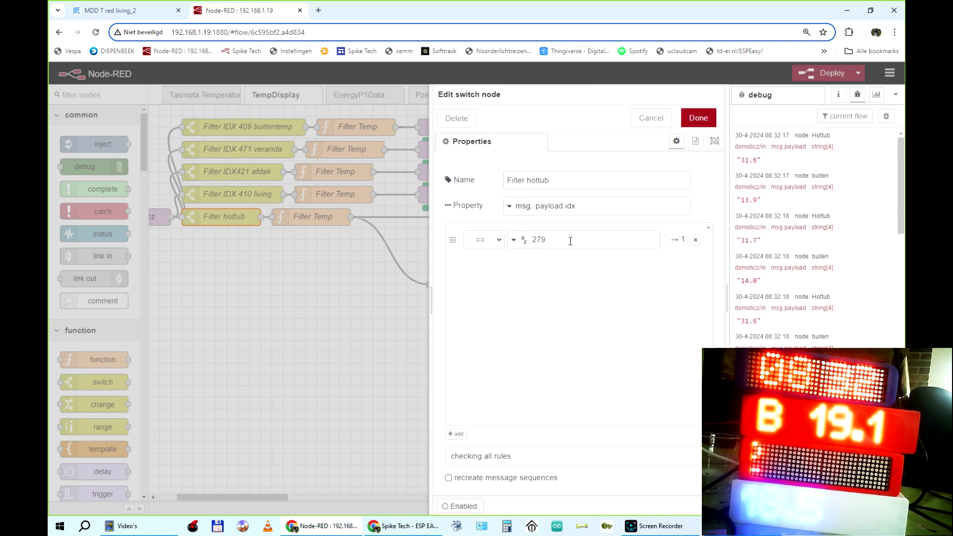
{"action": "left_click", "coordinate": [671, 118]}
{"action": "double_click", "coordinate": [325, 217]}
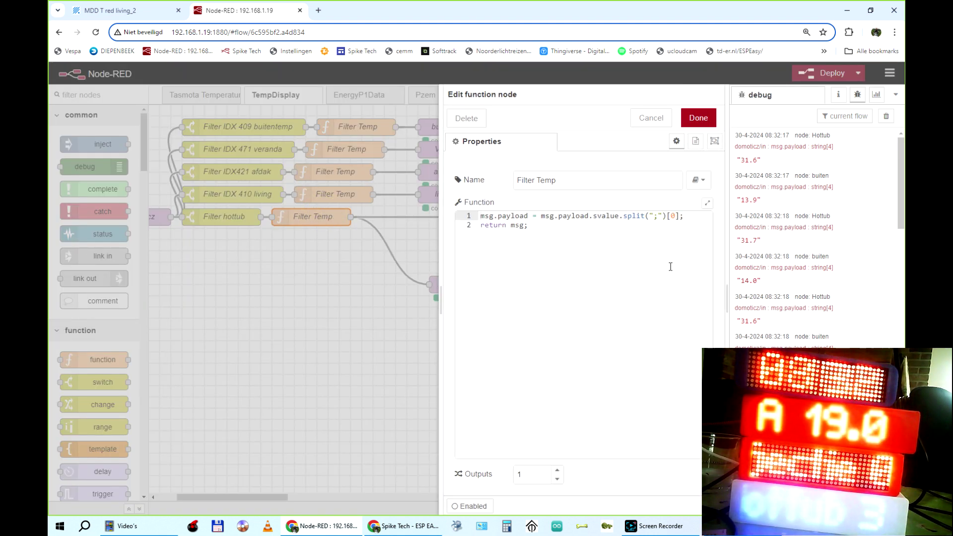
{"action": "left_click", "coordinate": [695, 118]}
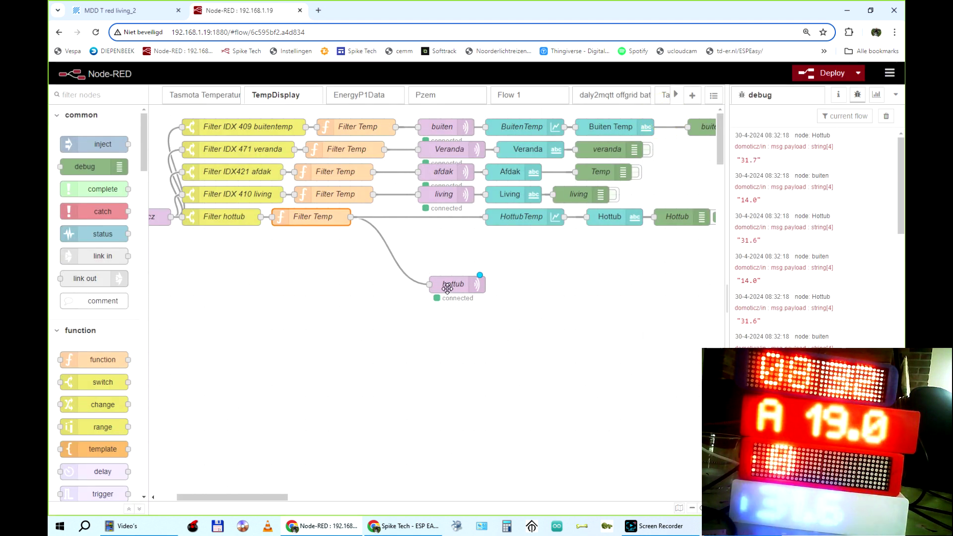
{"action": "left_click_drag", "start_coordinate": [453, 284], "coordinate": [446, 227]}
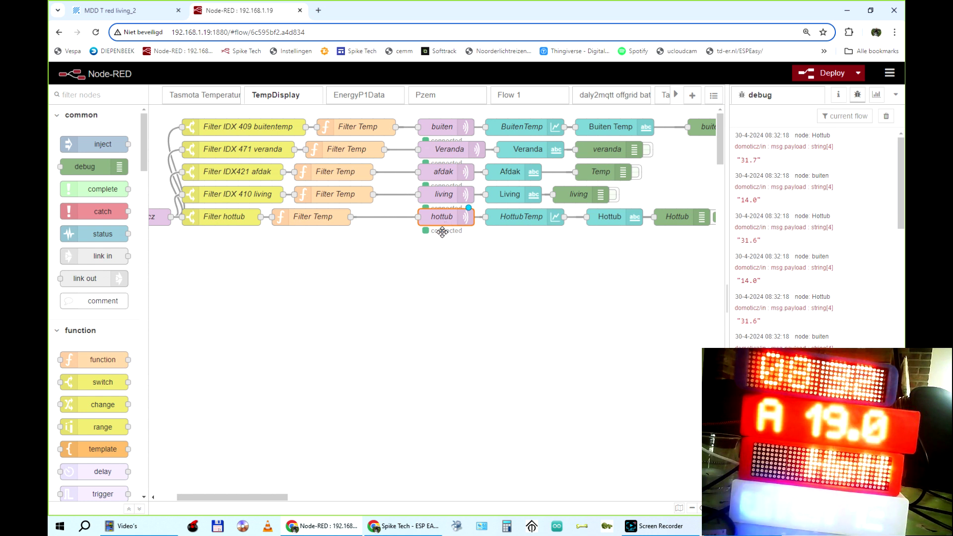
Step: Open the Spike Tech site in a new tab and examine its Node-RED guide on splitting ESP Easy data into single values
{"action": "left_click", "coordinate": [318, 10]}
{"action": "left_click", "coordinate": [357, 51]}
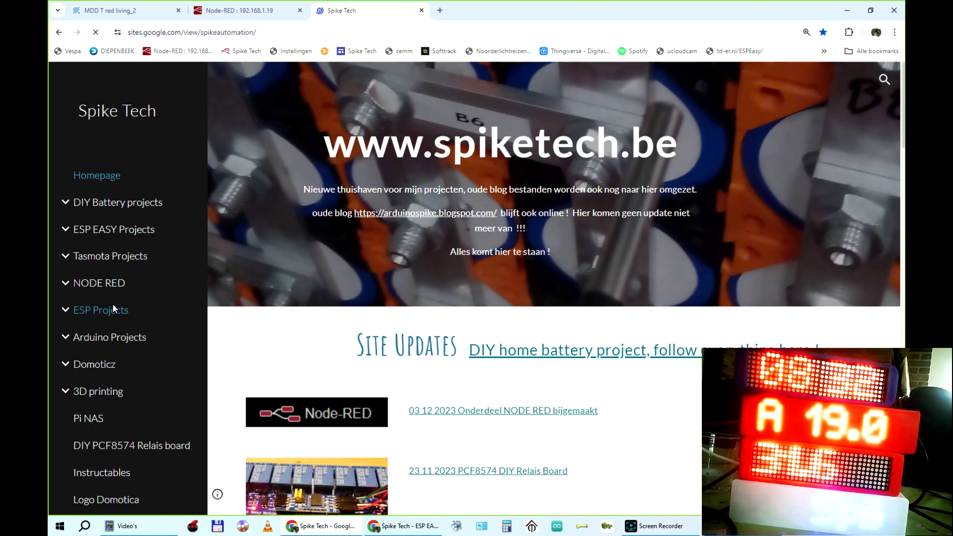
{"action": "left_click", "coordinate": [97, 286]}
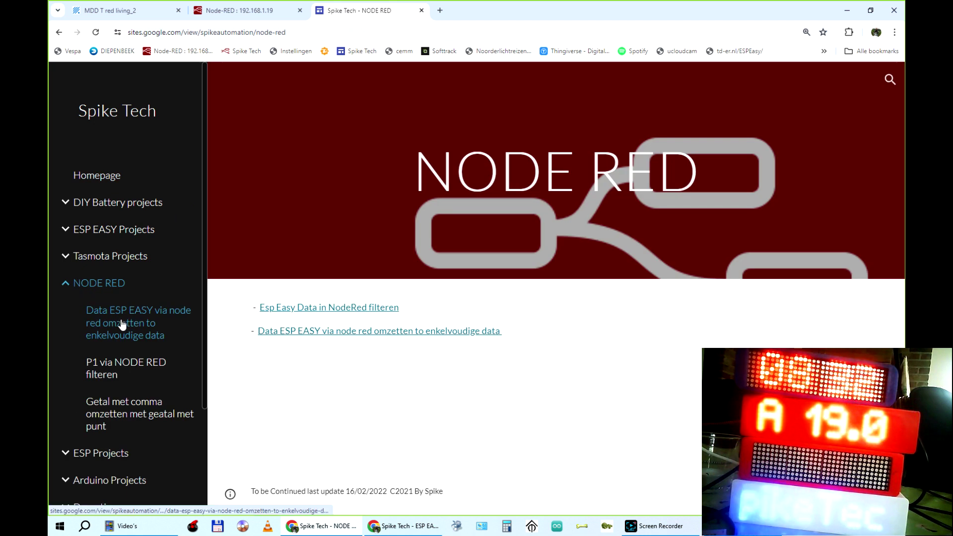
{"action": "left_click", "coordinate": [121, 321]}
{"action": "scroll", "coordinate": [557, 173], "scroll_direction": "down", "scroll_amount": 5}
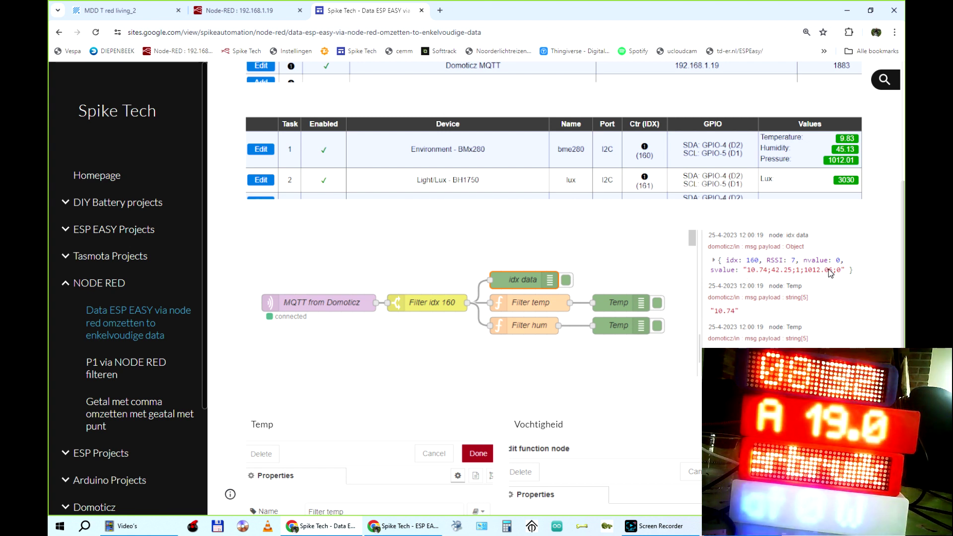
{"action": "scroll", "coordinate": [811, 266], "scroll_direction": "down", "scroll_amount": 3}
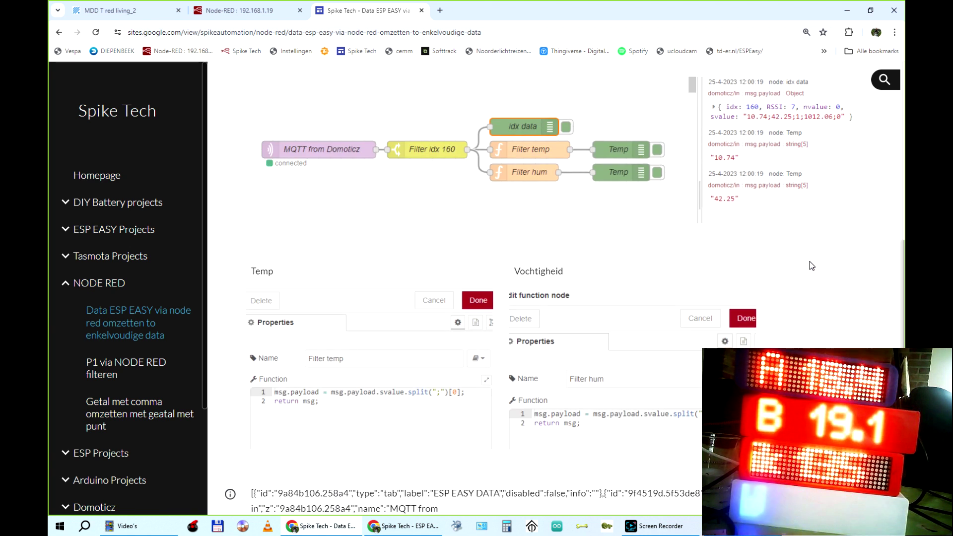
{"action": "scroll", "coordinate": [807, 239], "scroll_direction": "down", "scroll_amount": 1}
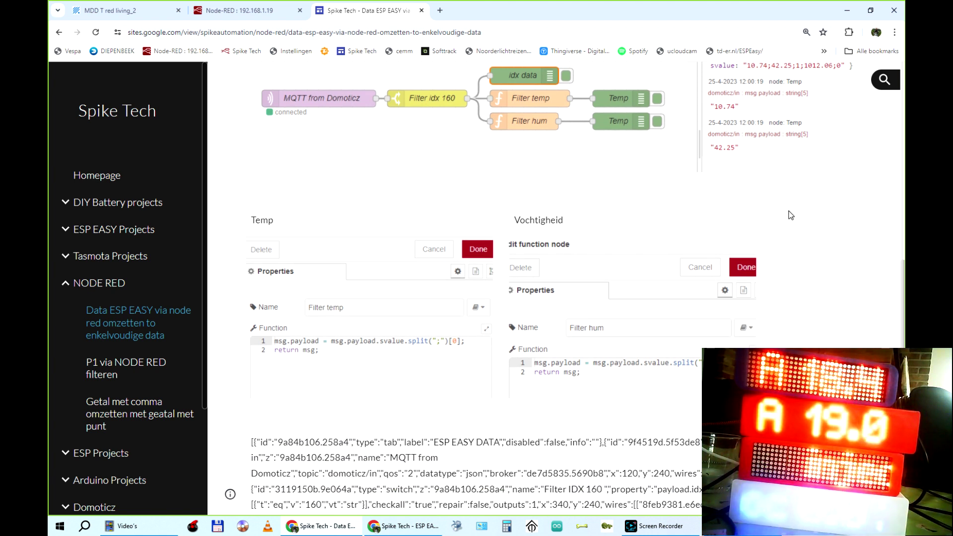
{"action": "scroll", "coordinate": [782, 208], "scroll_direction": "up", "scroll_amount": 2}
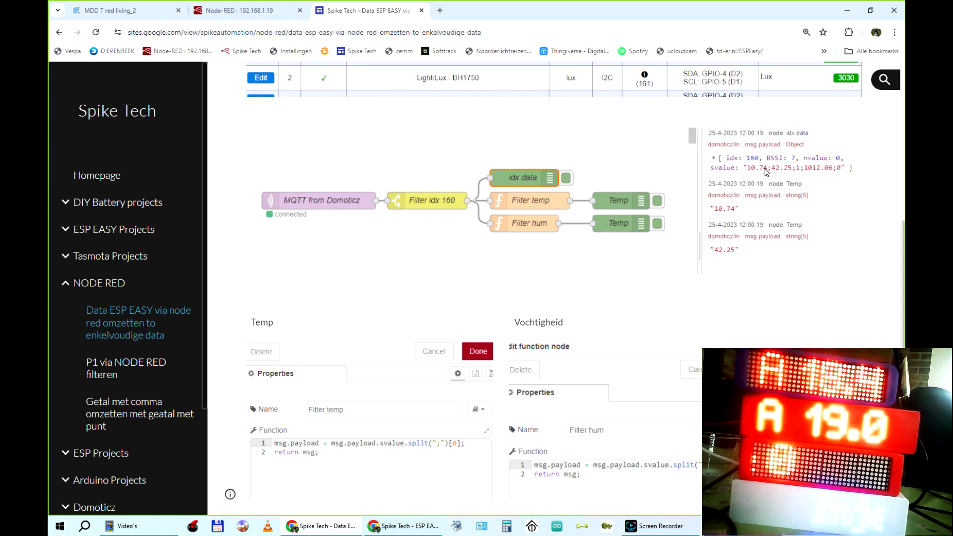
{"action": "scroll", "coordinate": [636, 320], "scroll_direction": "down", "scroll_amount": 6}
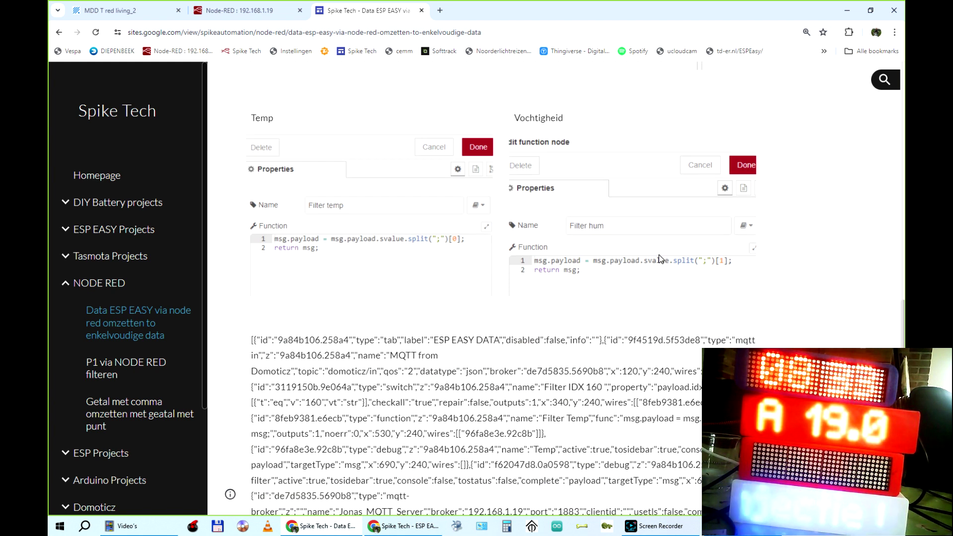
{"action": "scroll", "coordinate": [301, 297], "scroll_direction": "up", "scroll_amount": 12}
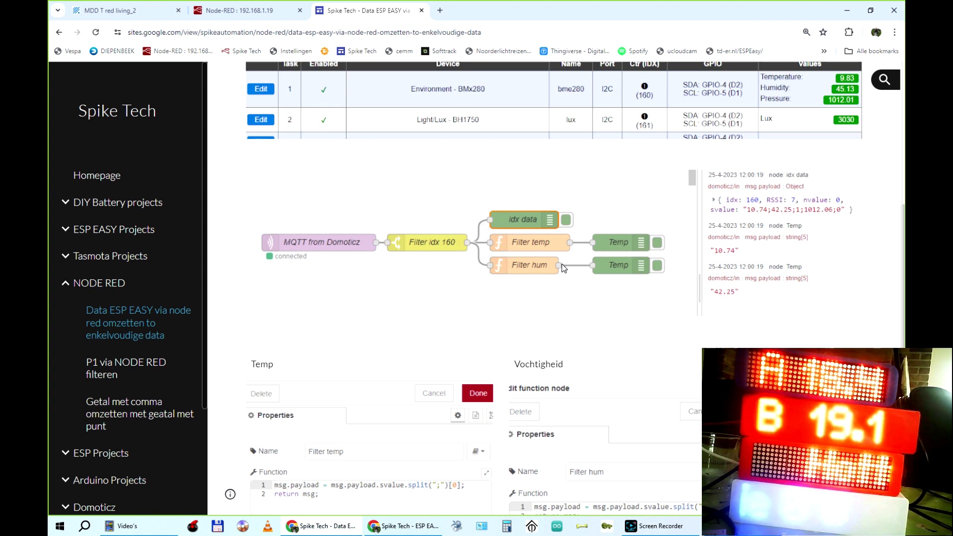
{"action": "left_click", "coordinate": [135, 12]}
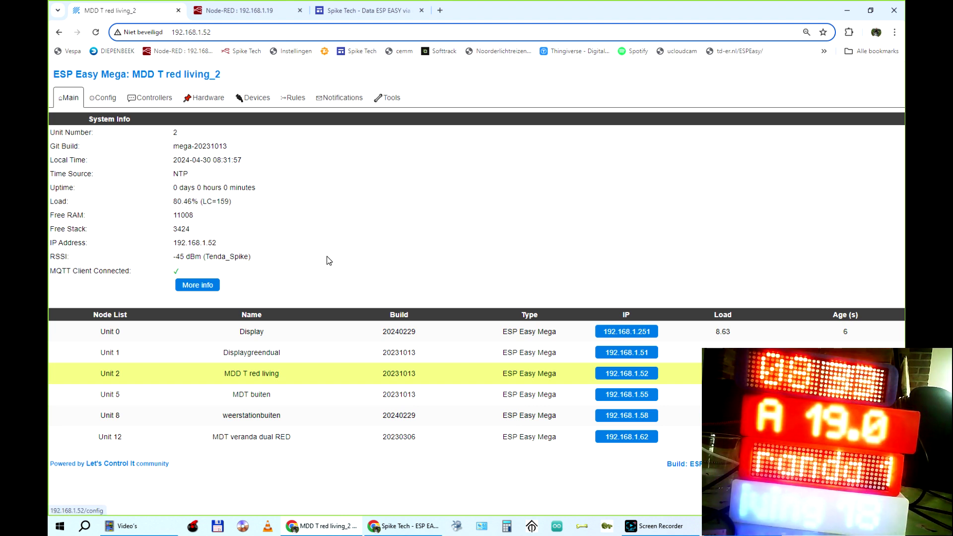
{"action": "left_click", "coordinate": [685, 529]}
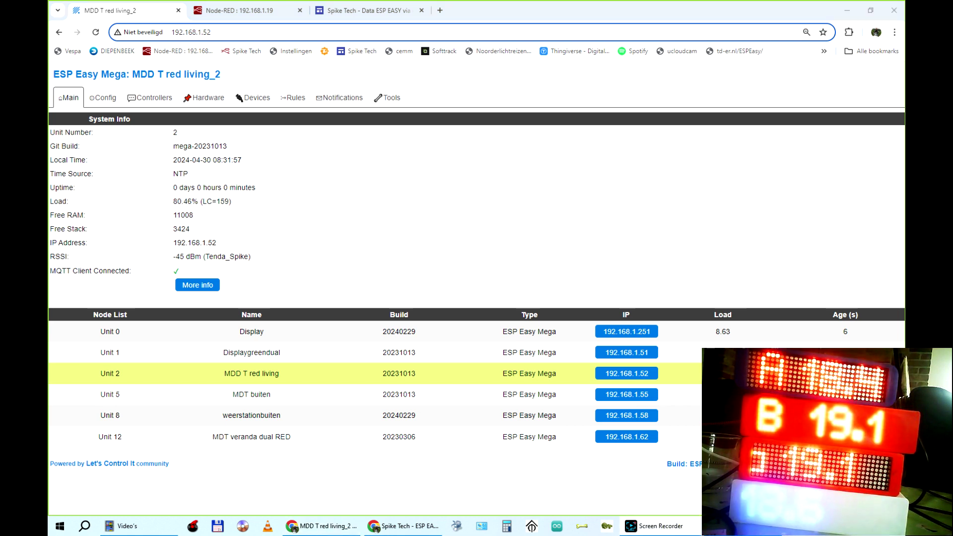